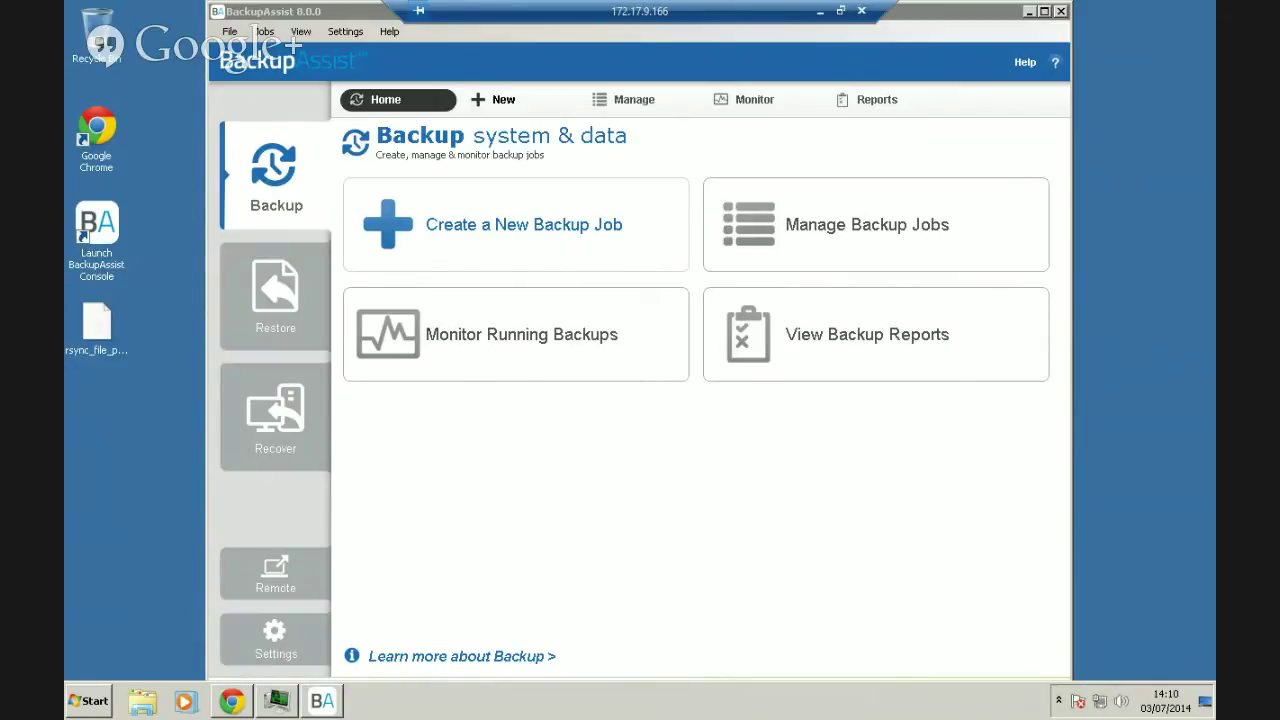
Switch to the remote desktop session 172.17.9.169 and minimize the browser showing the Rsync whitepaper to reveal its desktop.
key(alt+Tab)
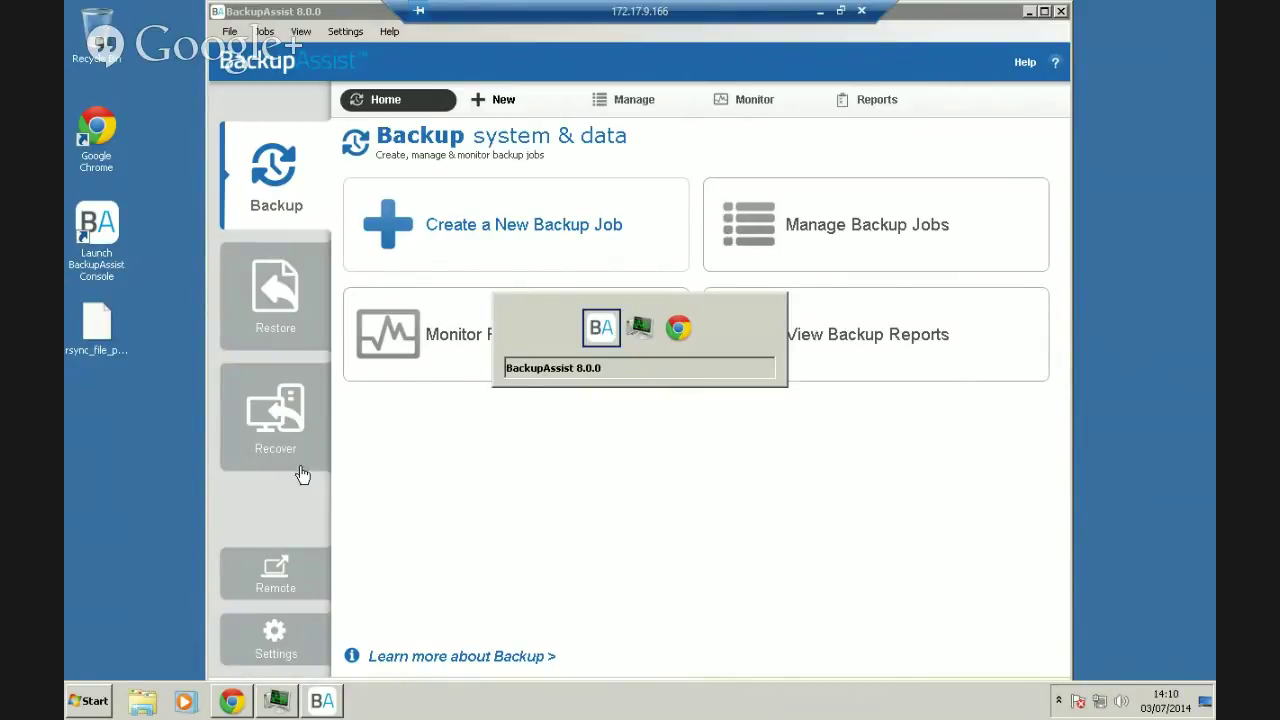
click(819, 12)
key(alt+Tab)
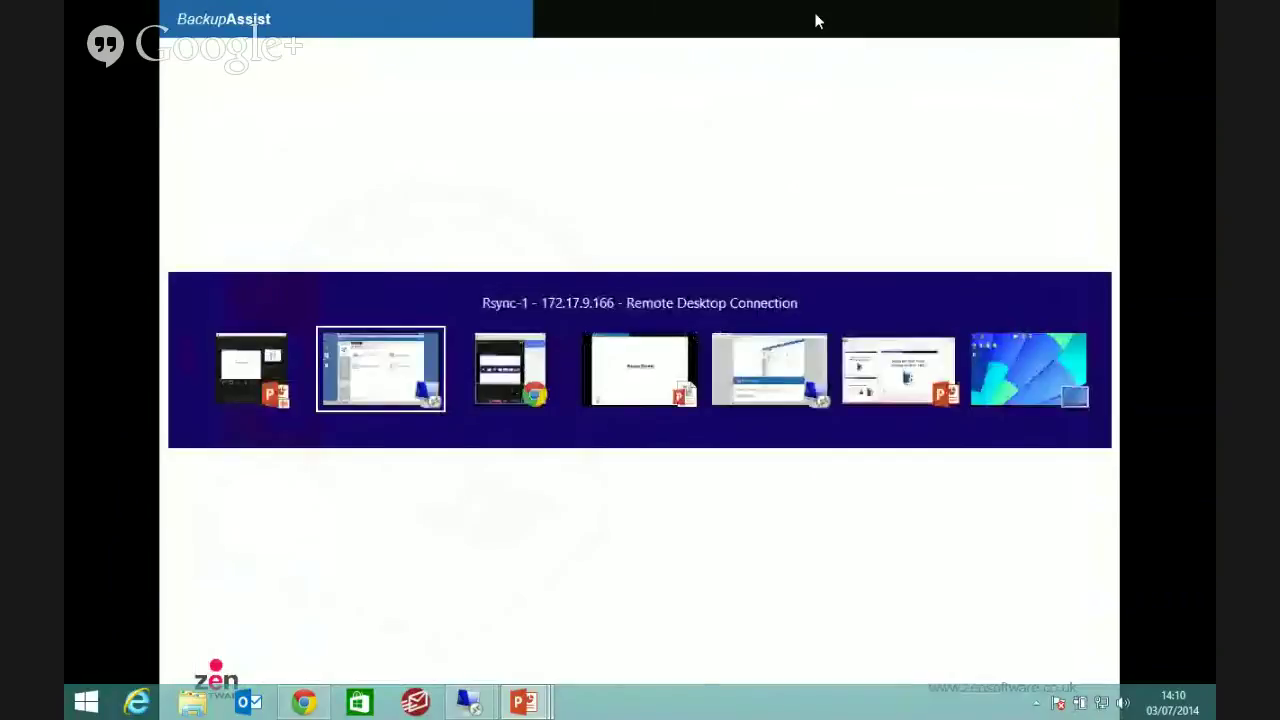
key(alt+Tab)
key(alt+Tab)
key(alt+Tab)
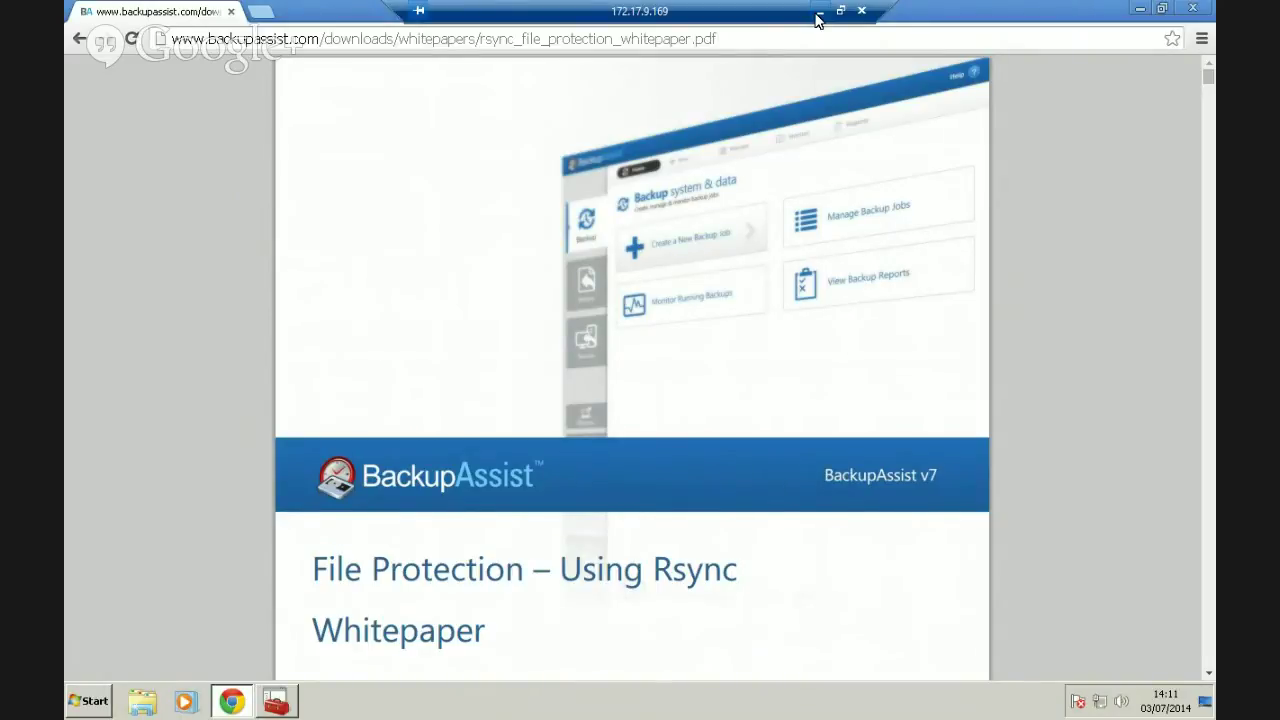
click(1142, 10)
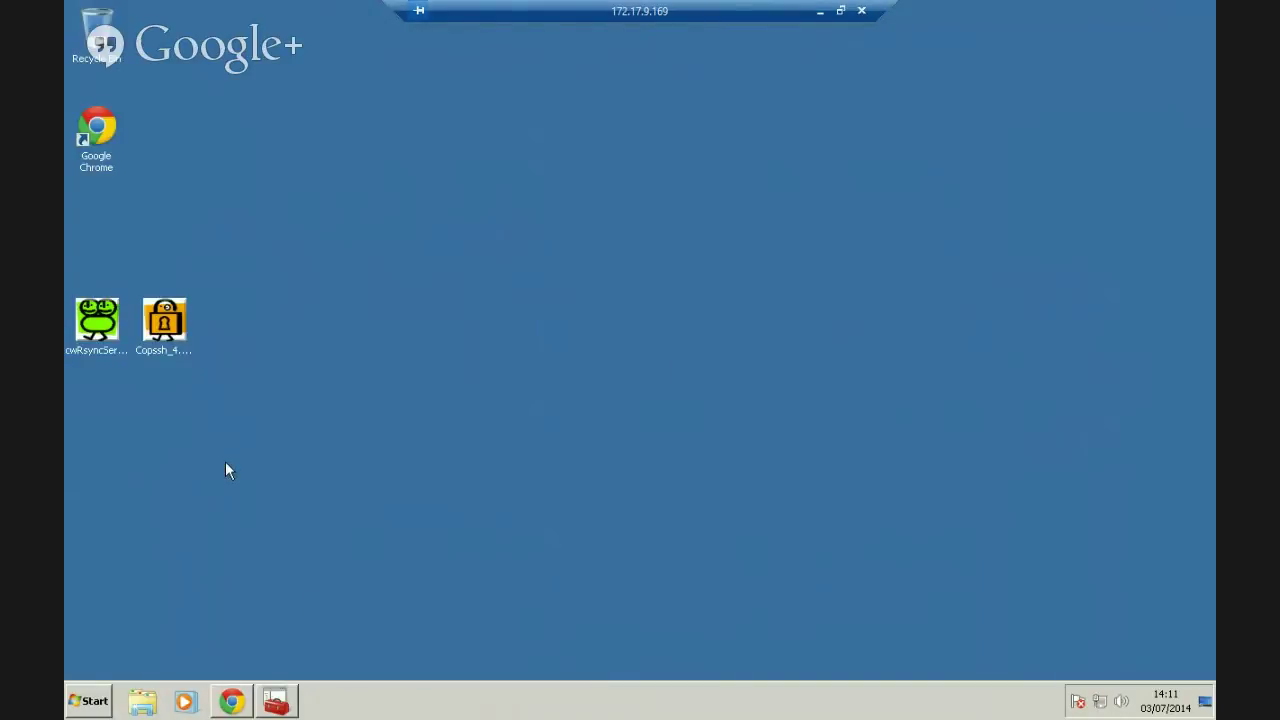
click(108, 336)
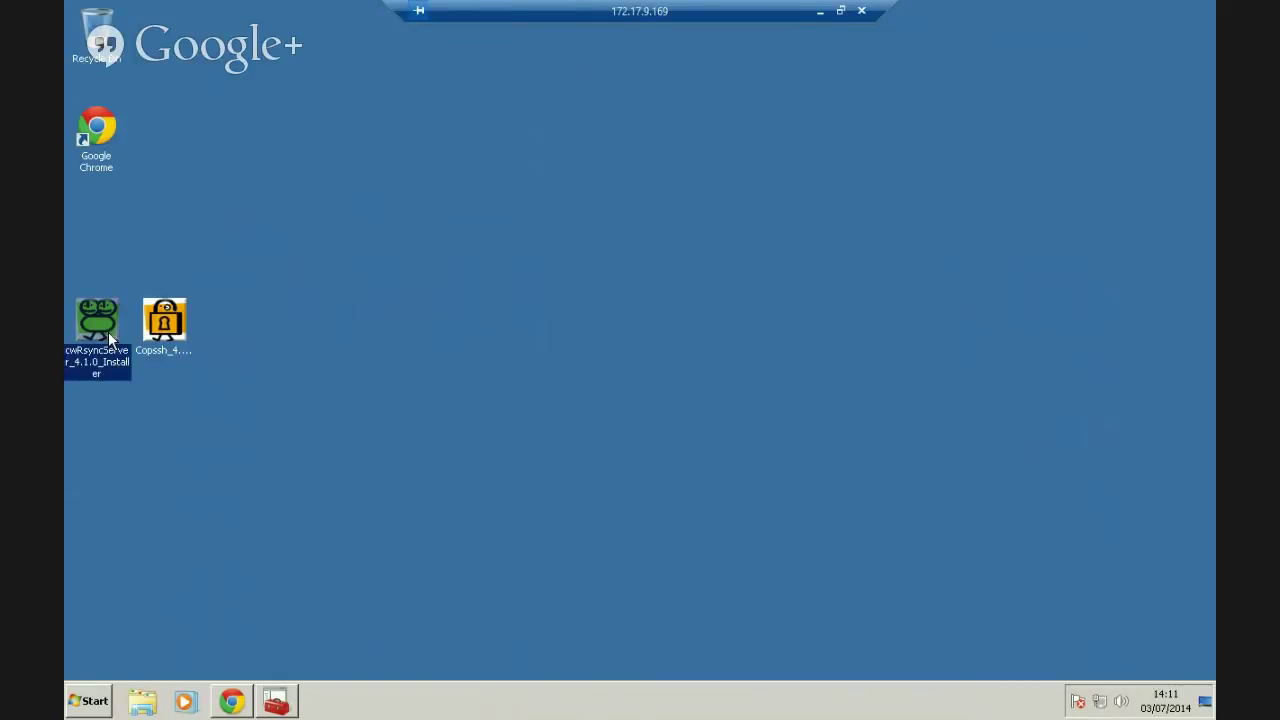
click(163, 320)
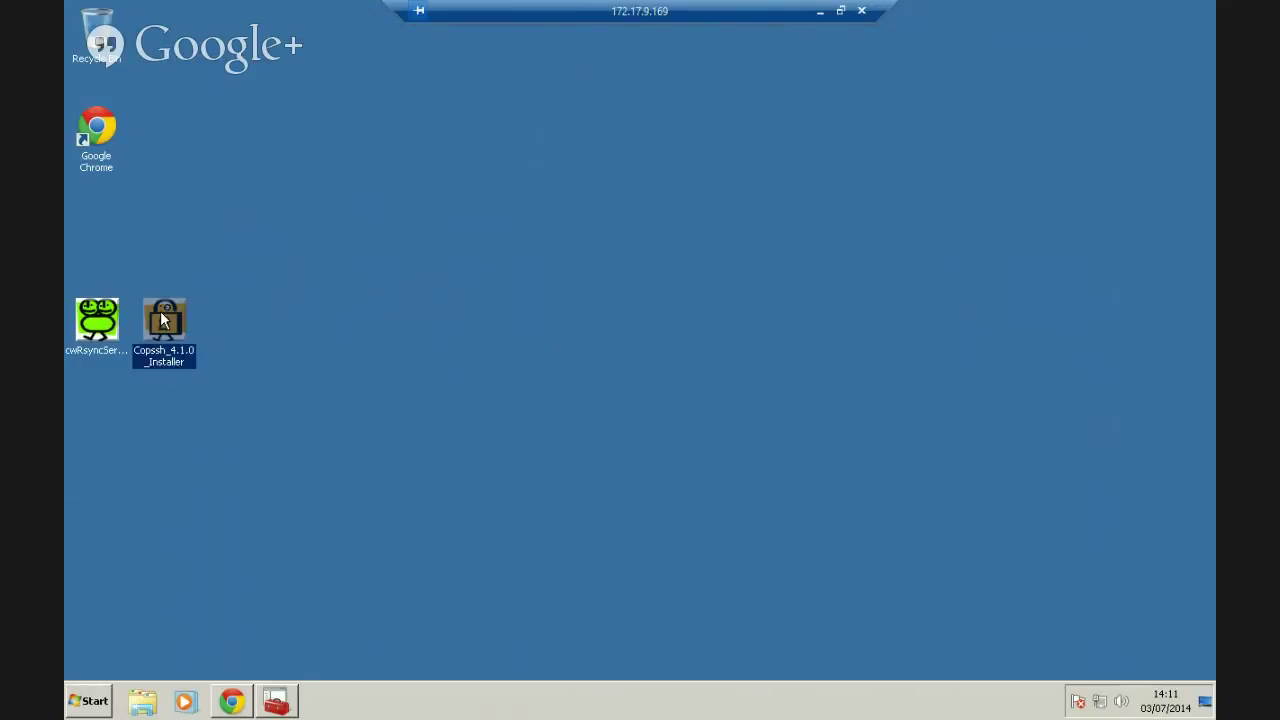
click(146, 252)
Run the cwRsyncServer 4.1.0 installer, accept its license and install to the default folder C:\Program Files\ICW\.
double_click(96, 330)
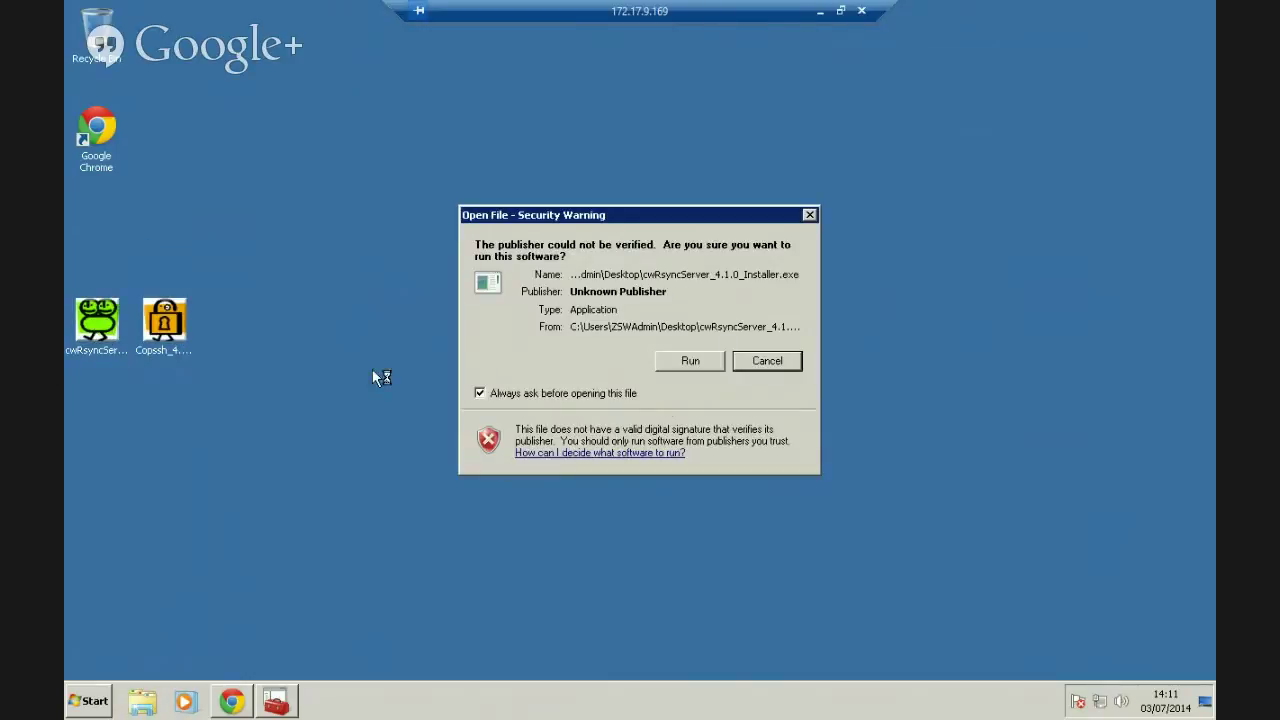
click(692, 360)
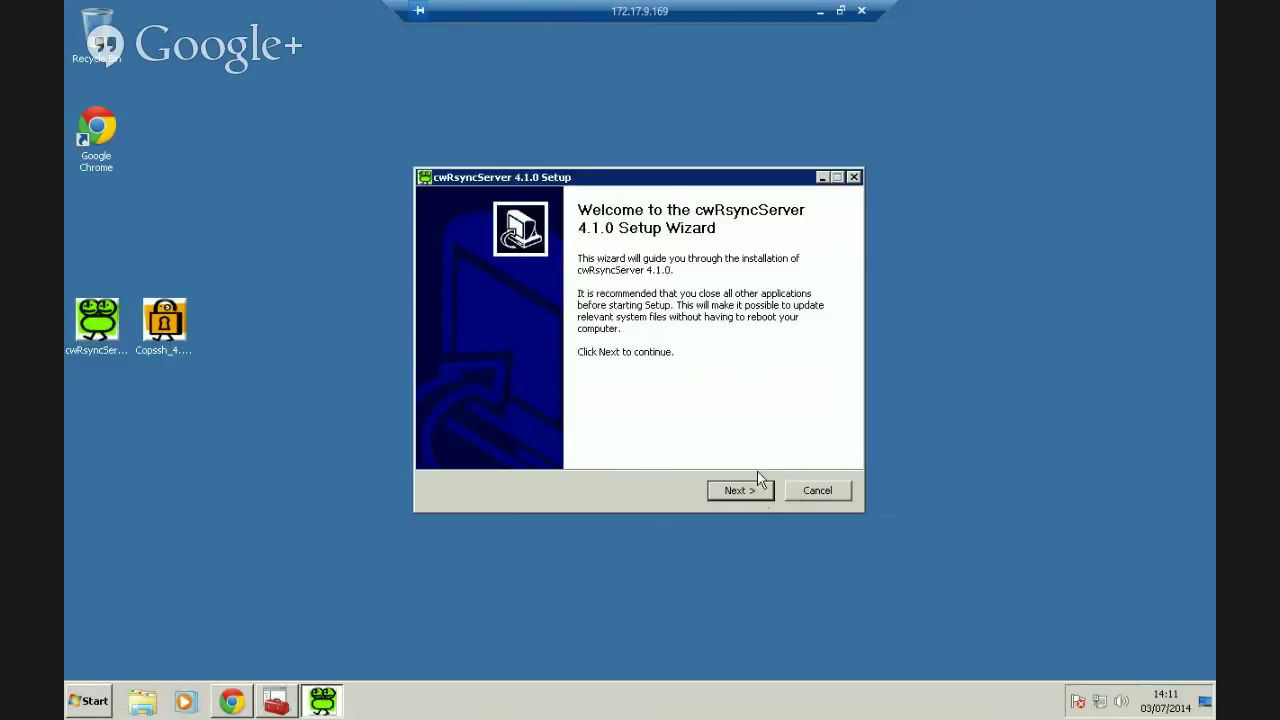
click(740, 490)
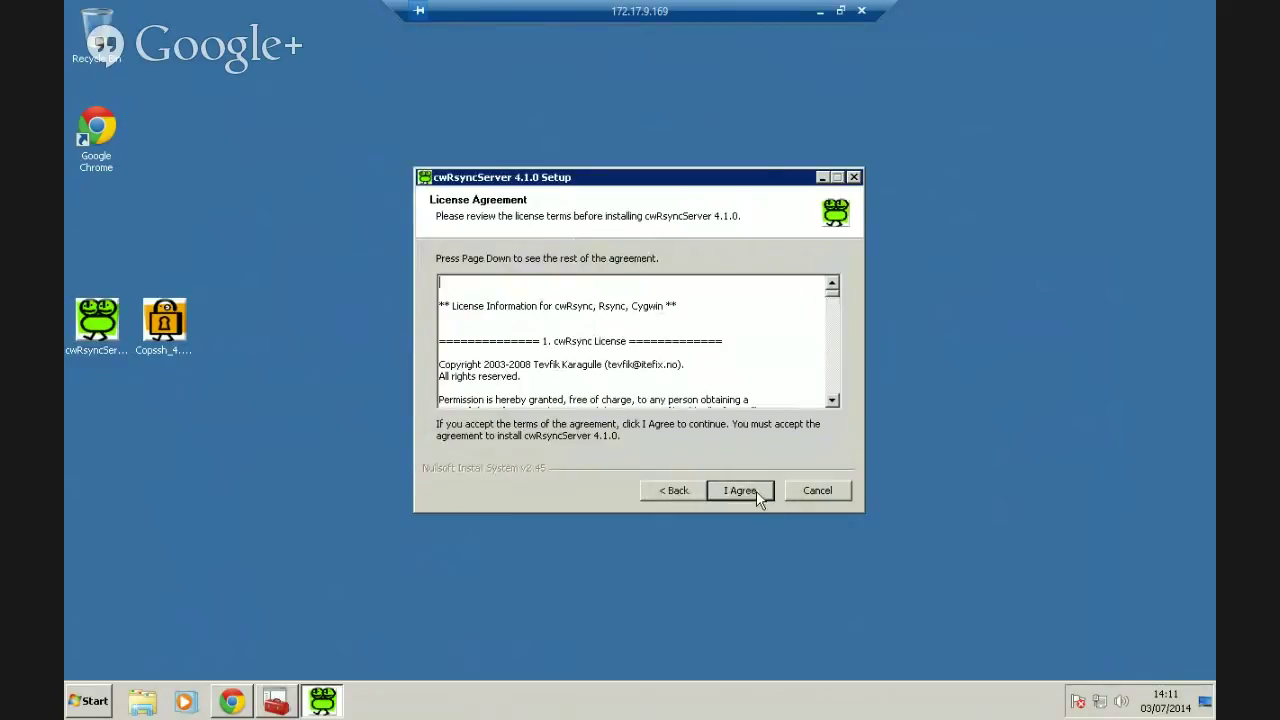
click(740, 490)
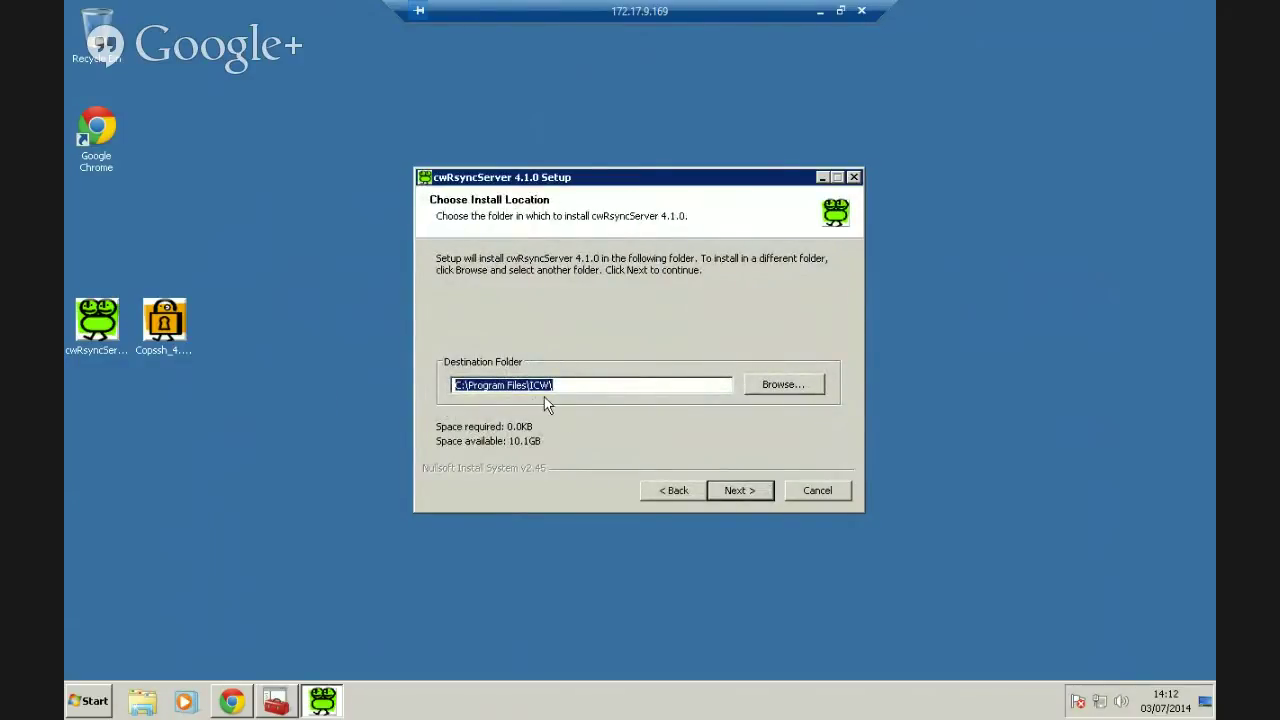
click(740, 491)
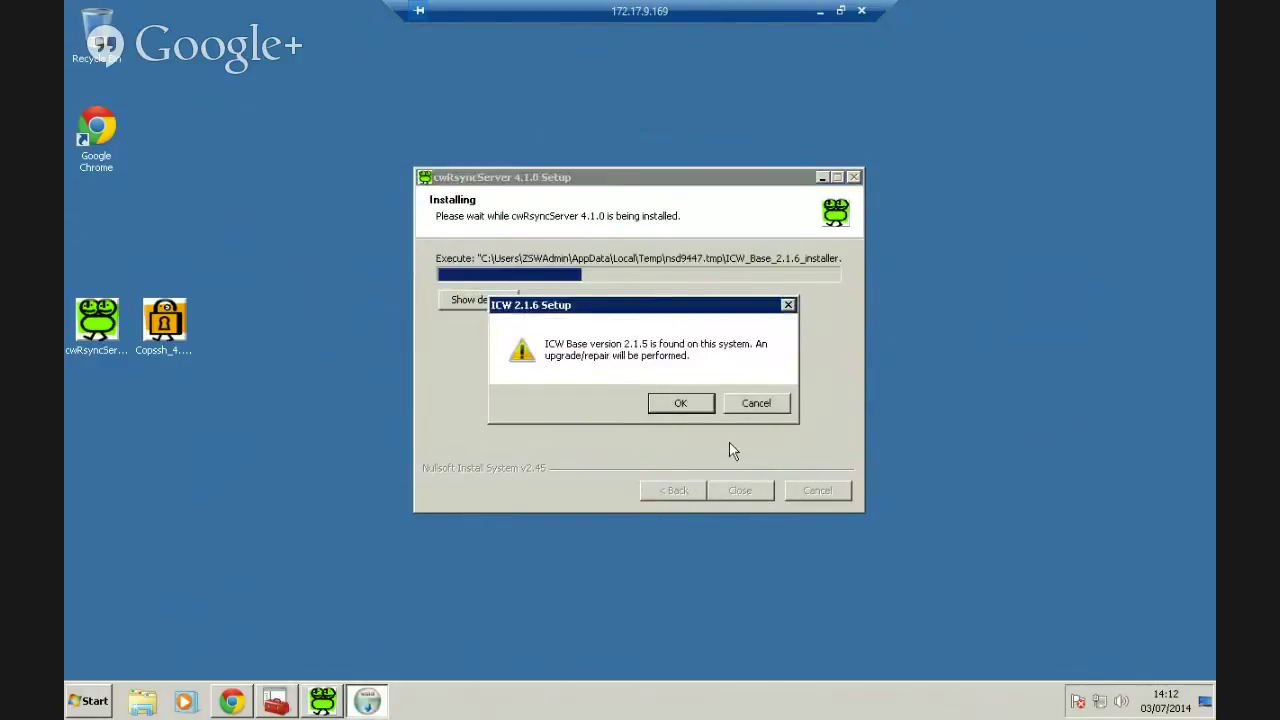
Allow the ICW Base repair, ignore the first file write error but abort at cygwrap-0.dll, and close the cwRsyncServer setup.
click(682, 403)
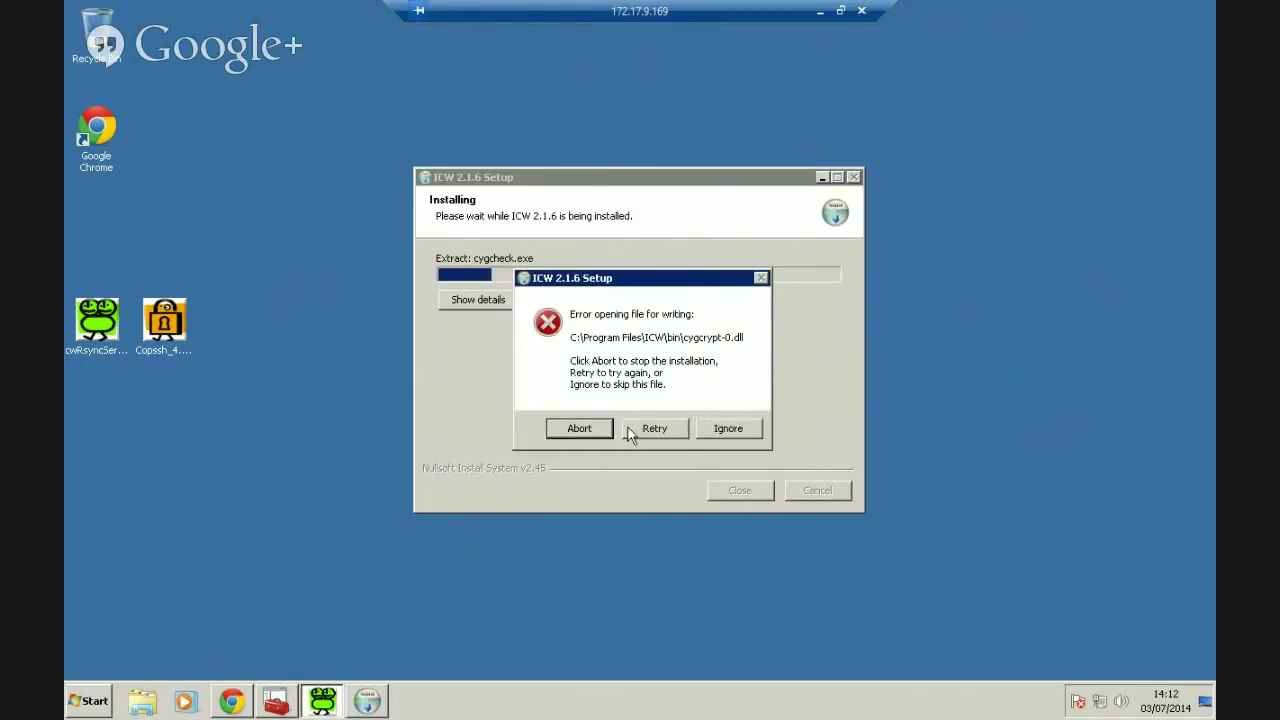
click(720, 430)
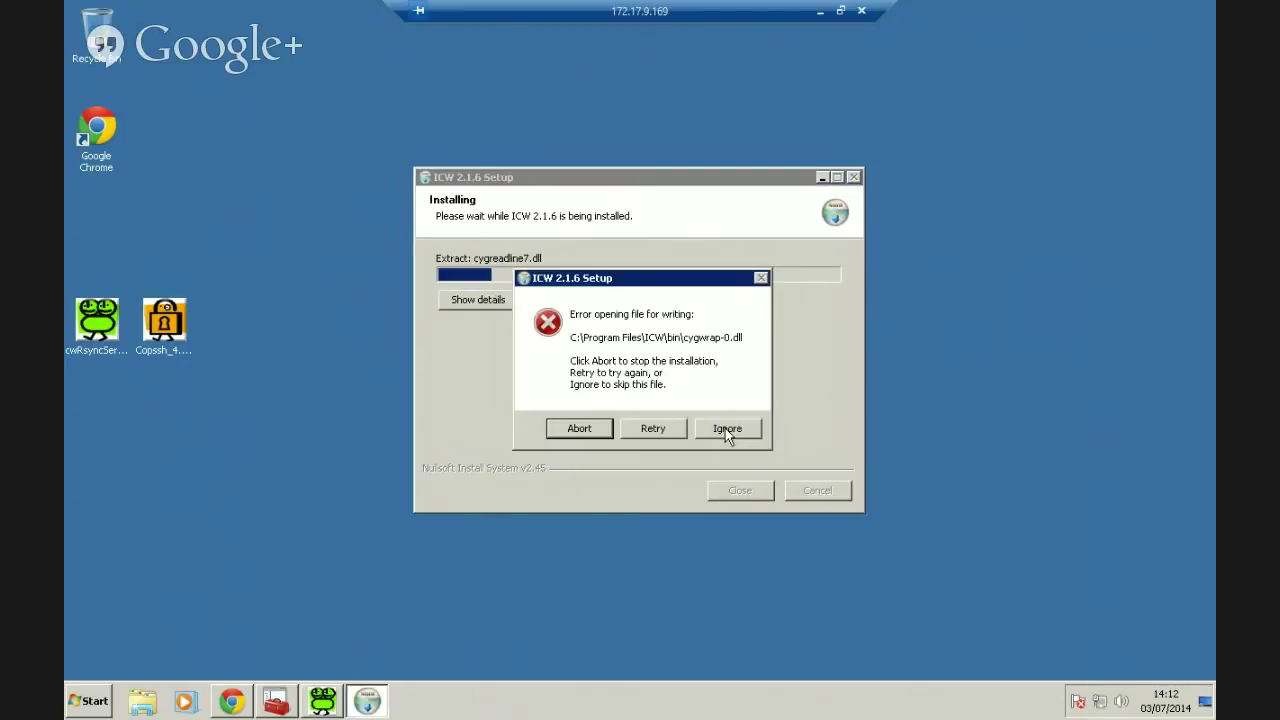
click(581, 430)
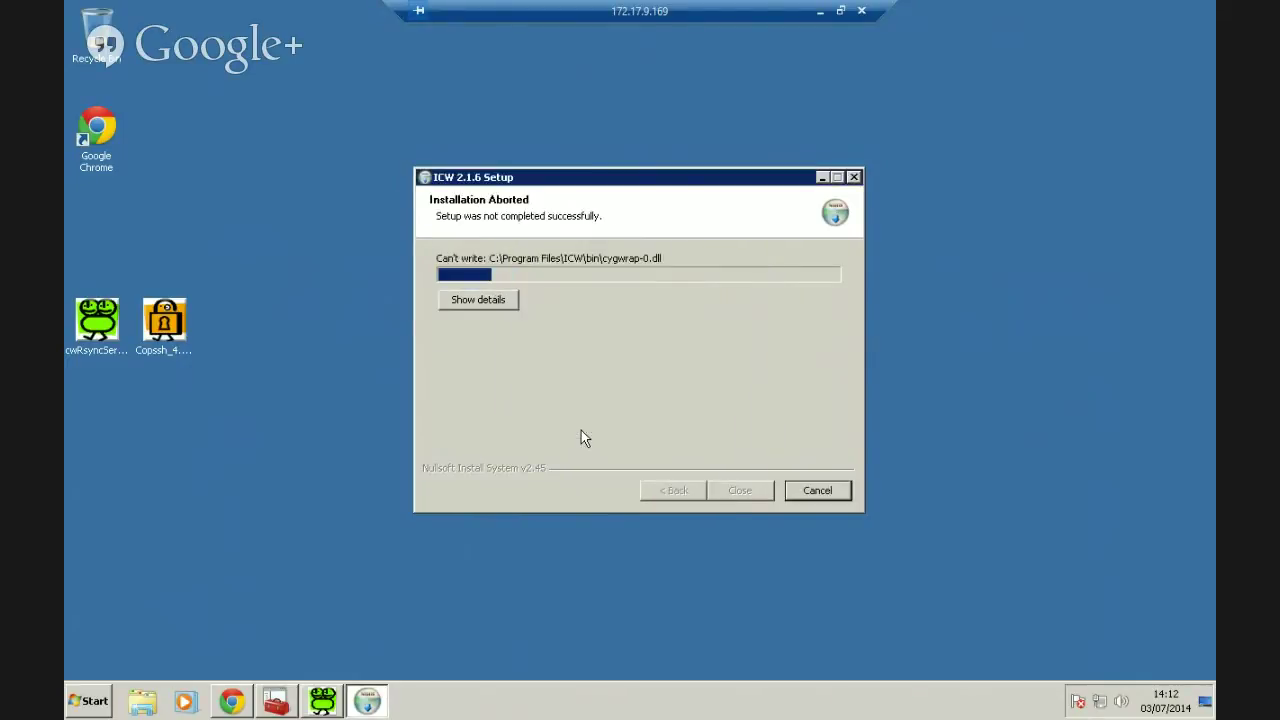
click(818, 490)
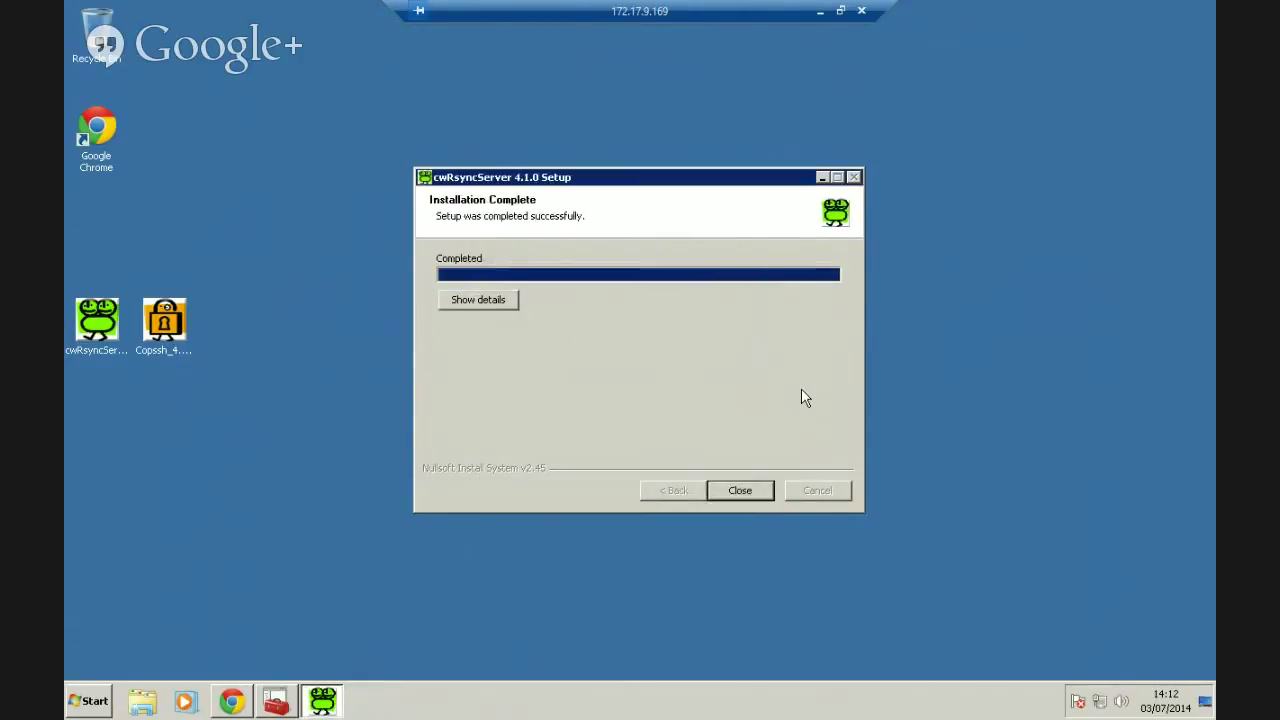
click(745, 490)
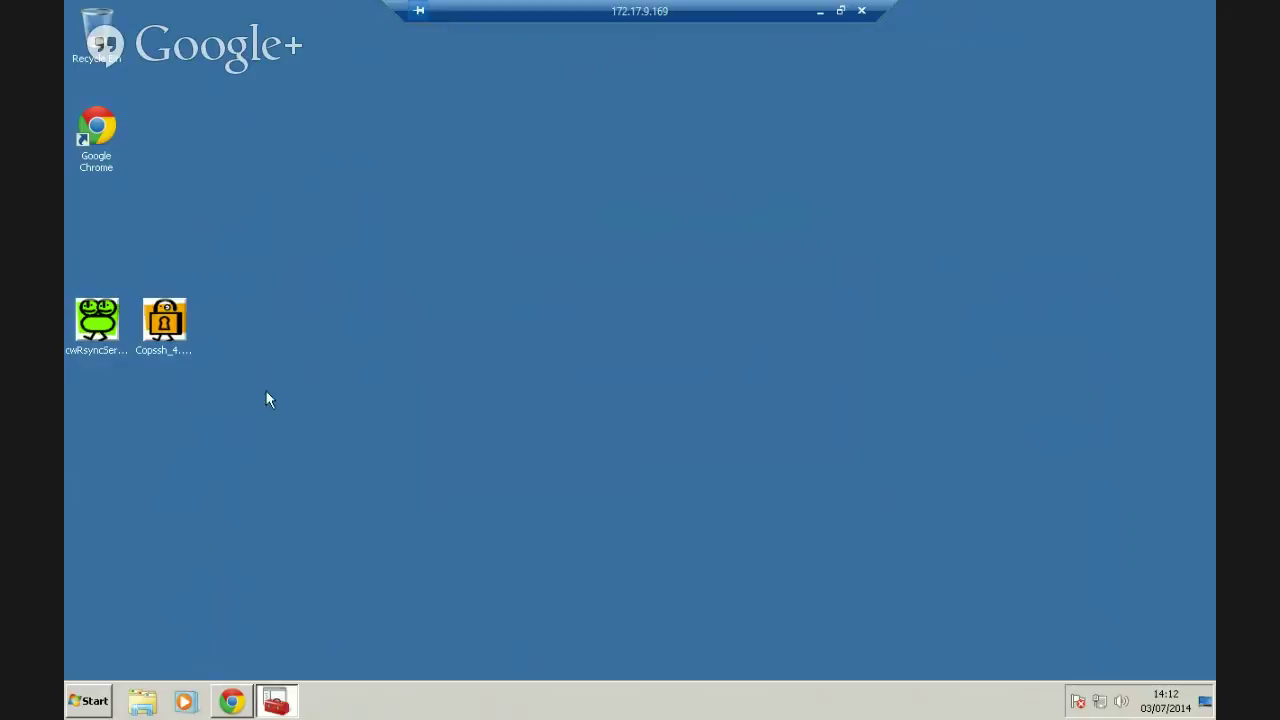
Run the Copssh 4.1.0 installer, accept its license and start installing with the default settings.
double_click(166, 332)
click(672, 366)
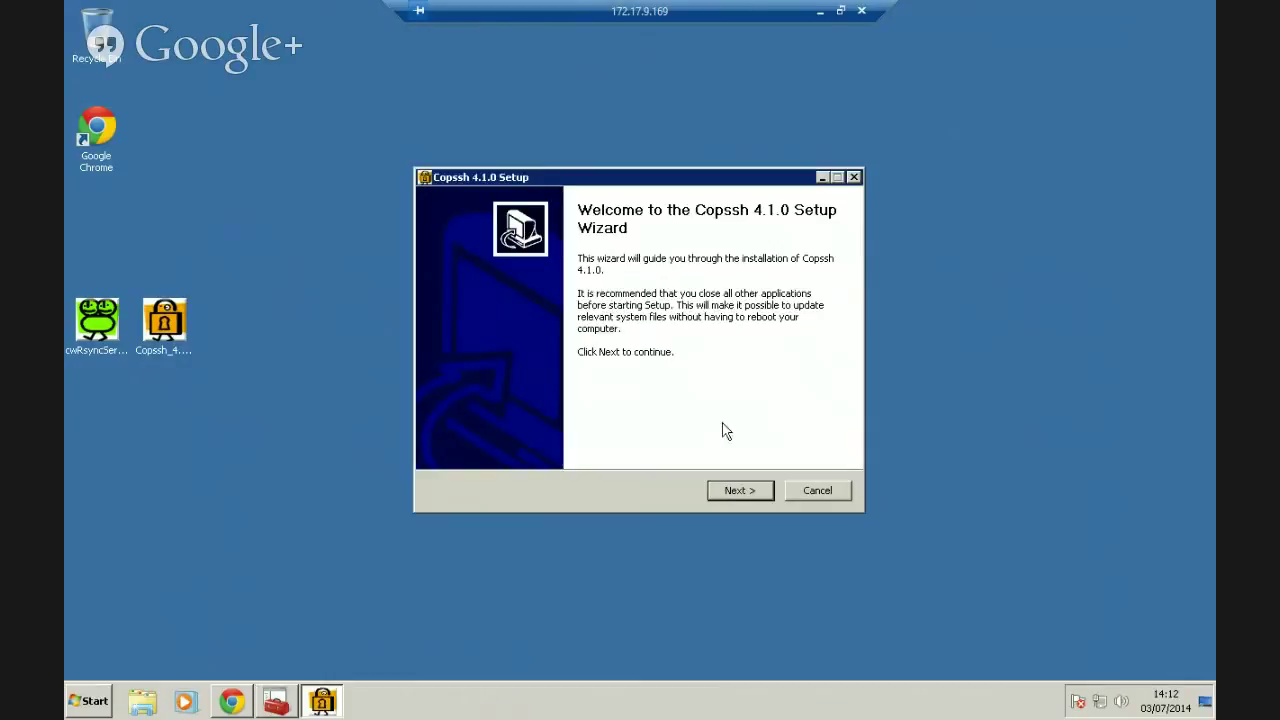
click(743, 494)
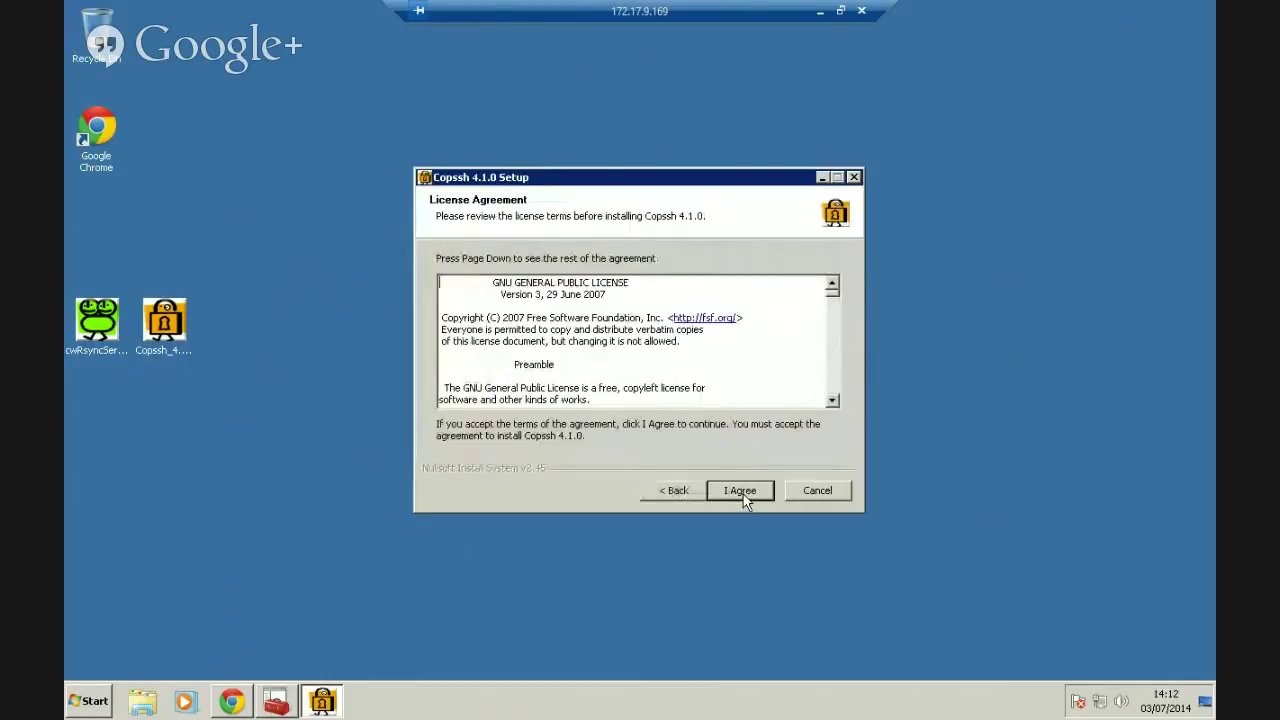
click(743, 494)
click(743, 494)
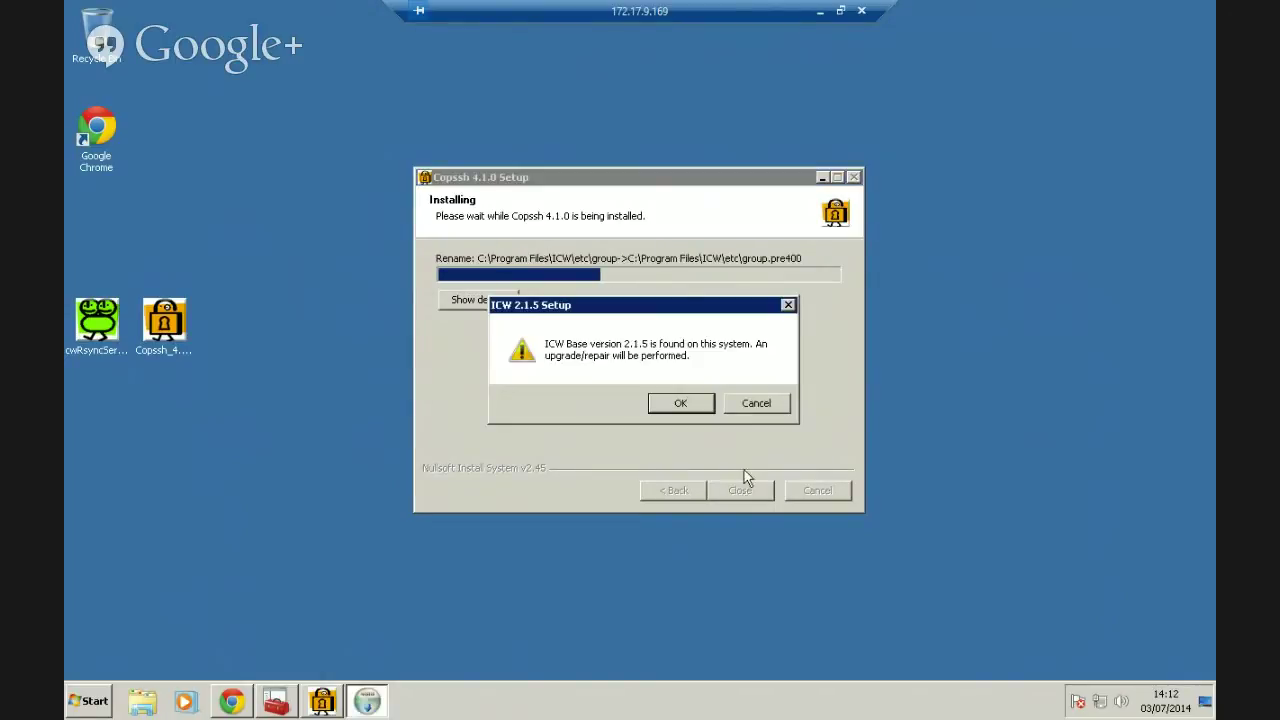
Allow the ICW Base repair but abort it at cygiconv-2.dll, accept the ICW COPSSHCP repair and close the Copssh setup.
click(680, 404)
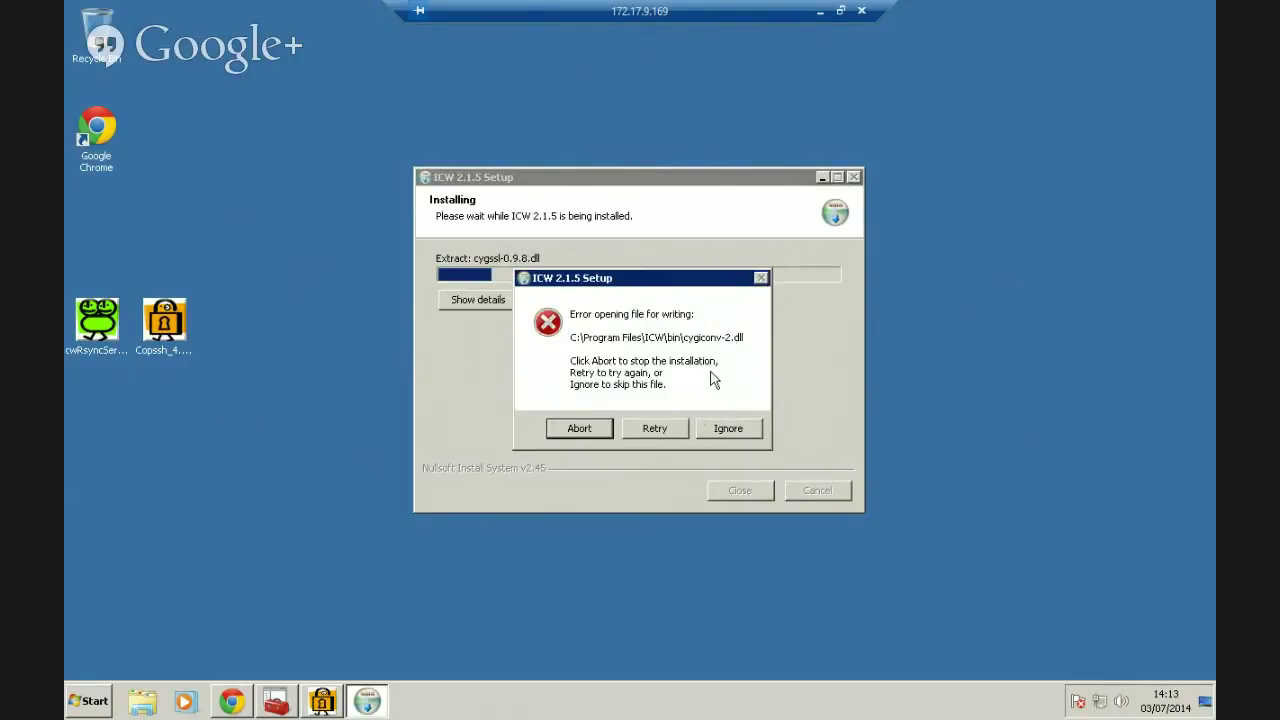
click(582, 432)
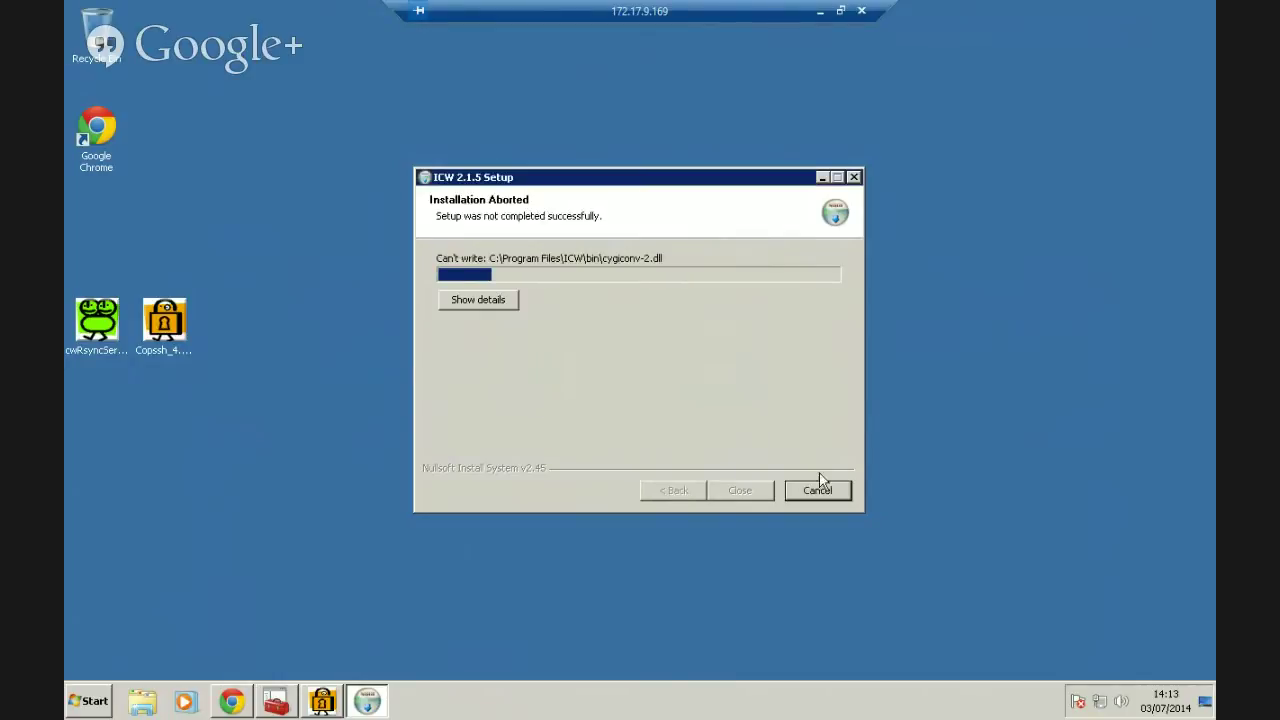
click(819, 490)
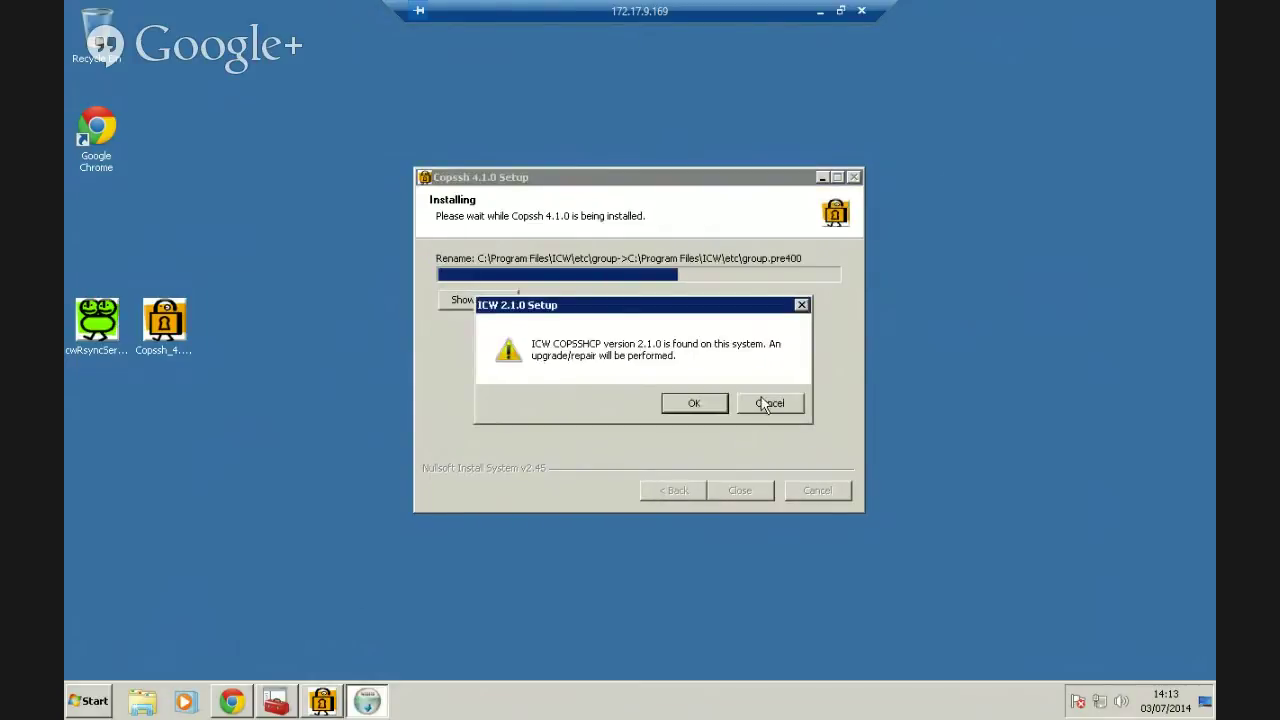
click(712, 404)
click(740, 490)
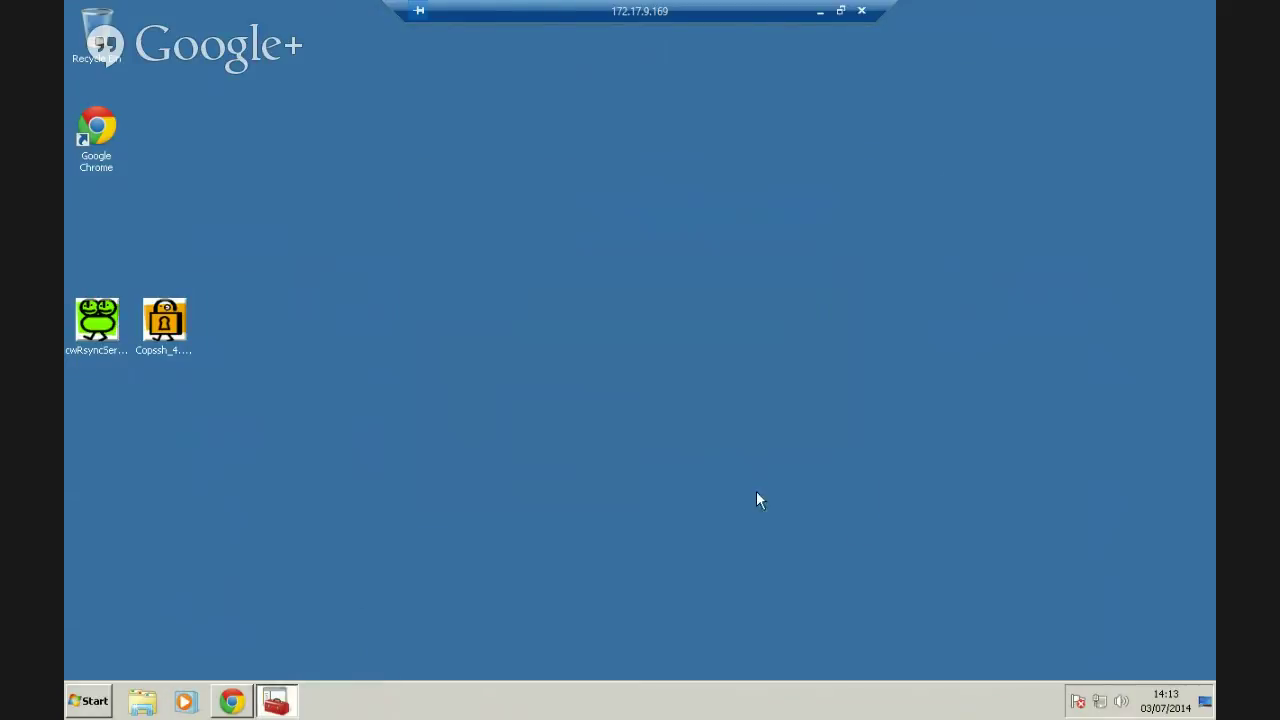
Try to delete the ICW folder from C:\Program Files, retry the deletion once and cancel it.
click(79, 710)
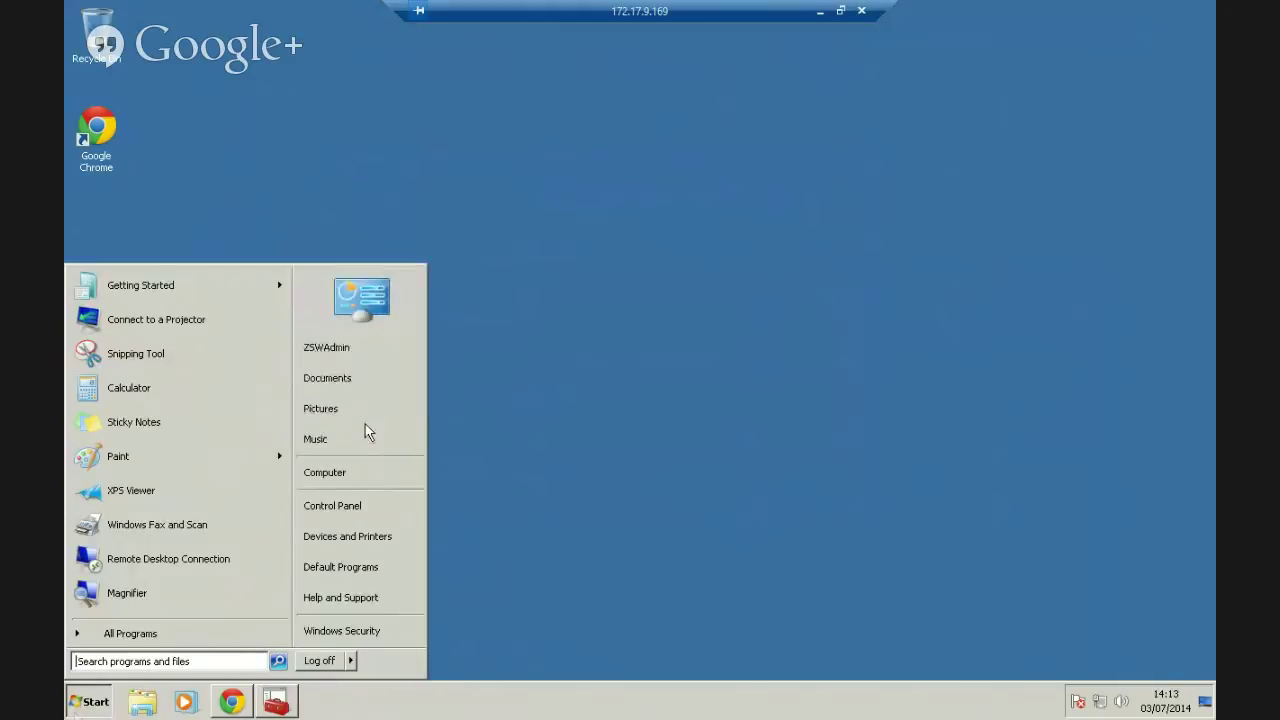
click(342, 472)
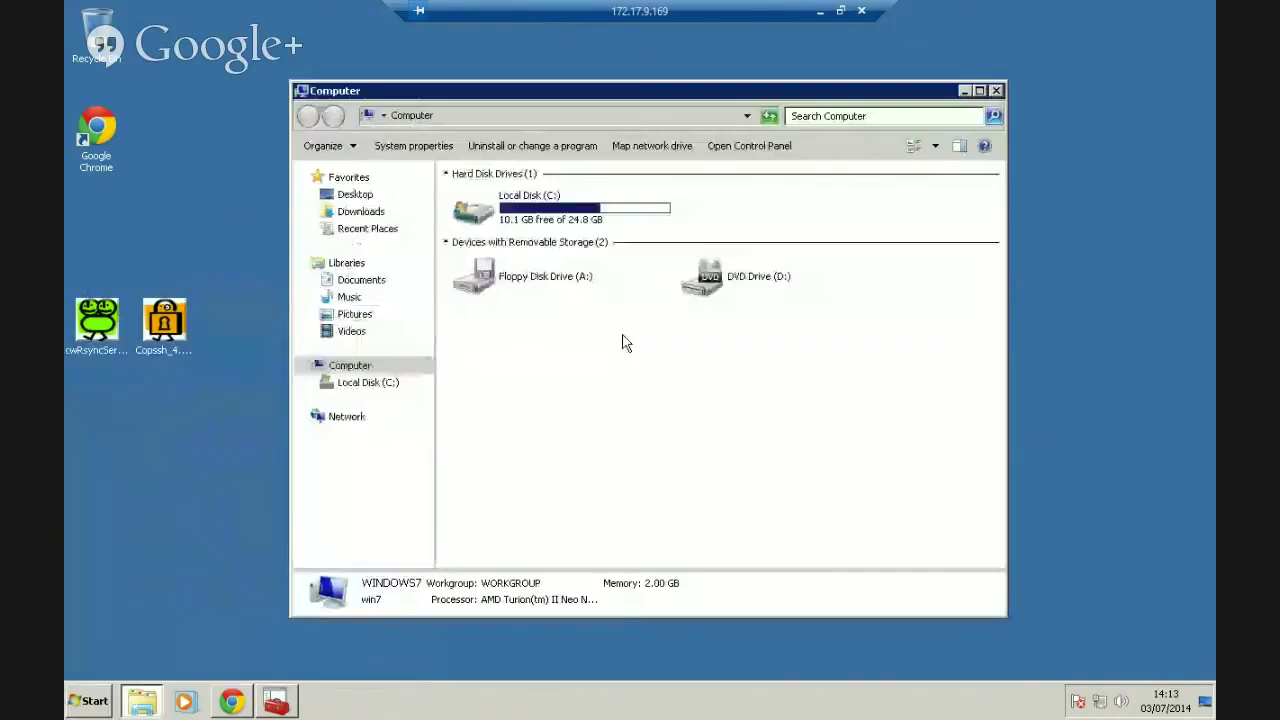
double_click(550, 205)
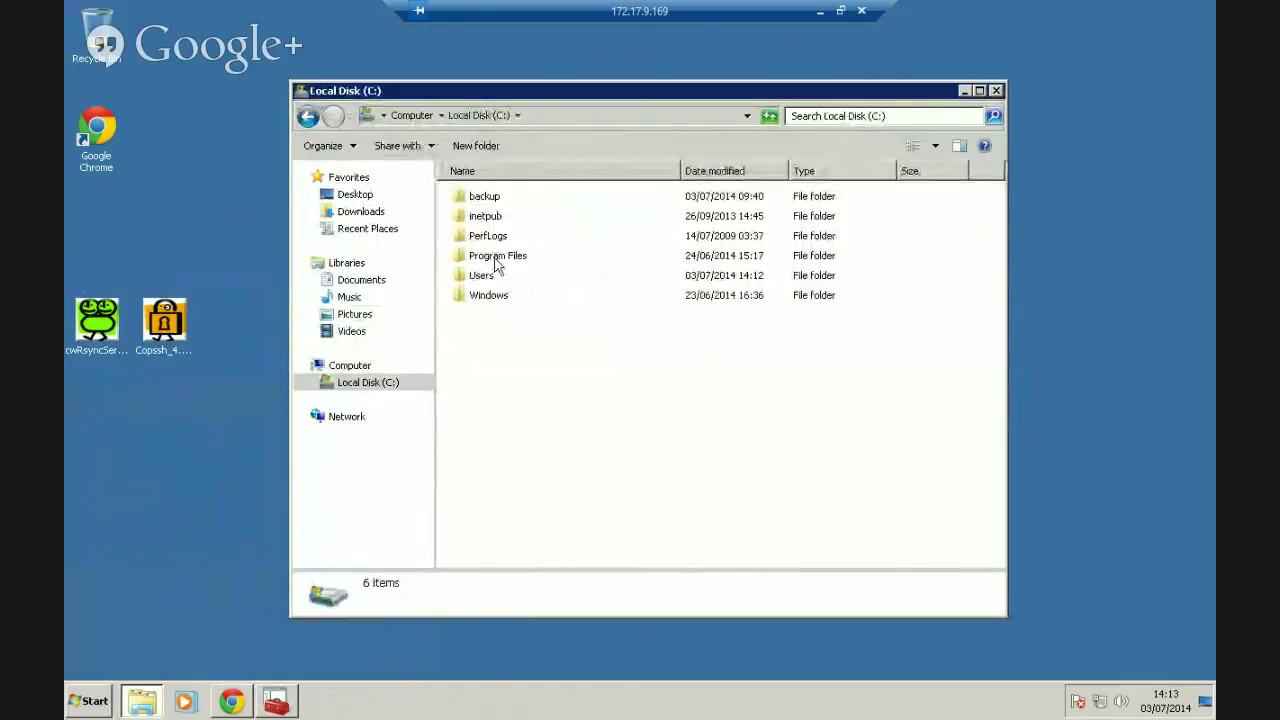
double_click(495, 256)
click(478, 258)
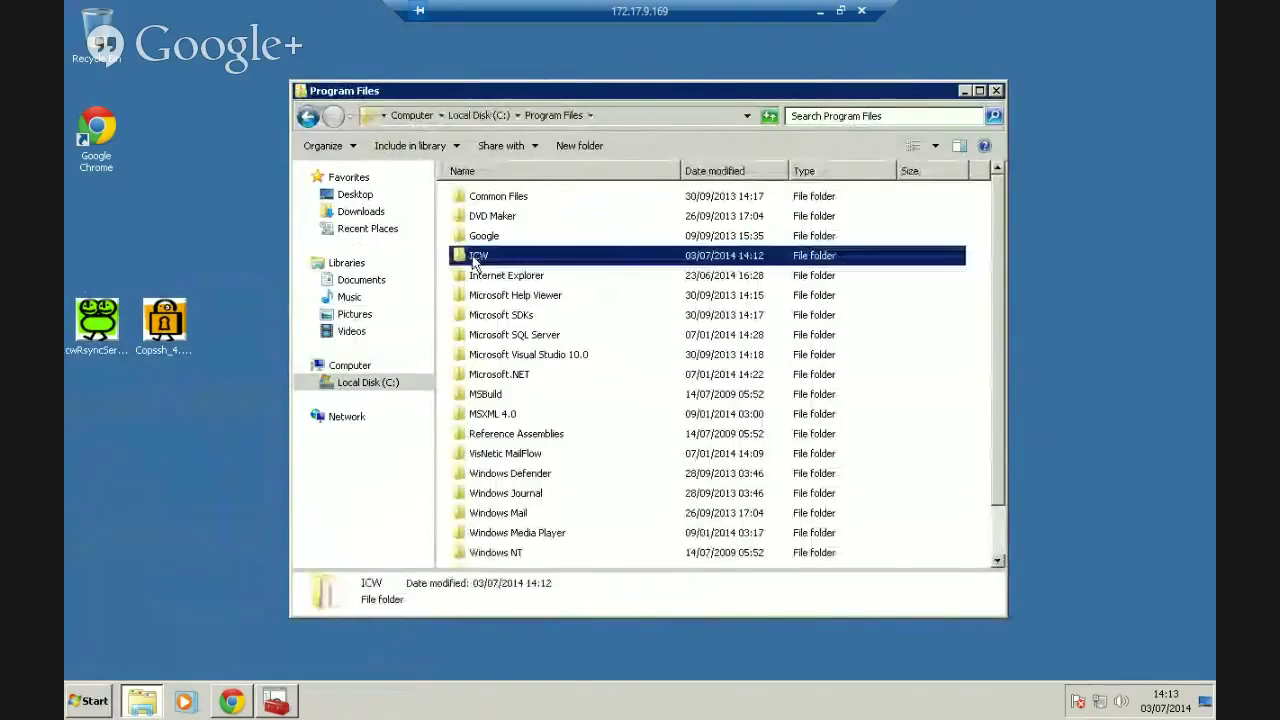
right_click(476, 258)
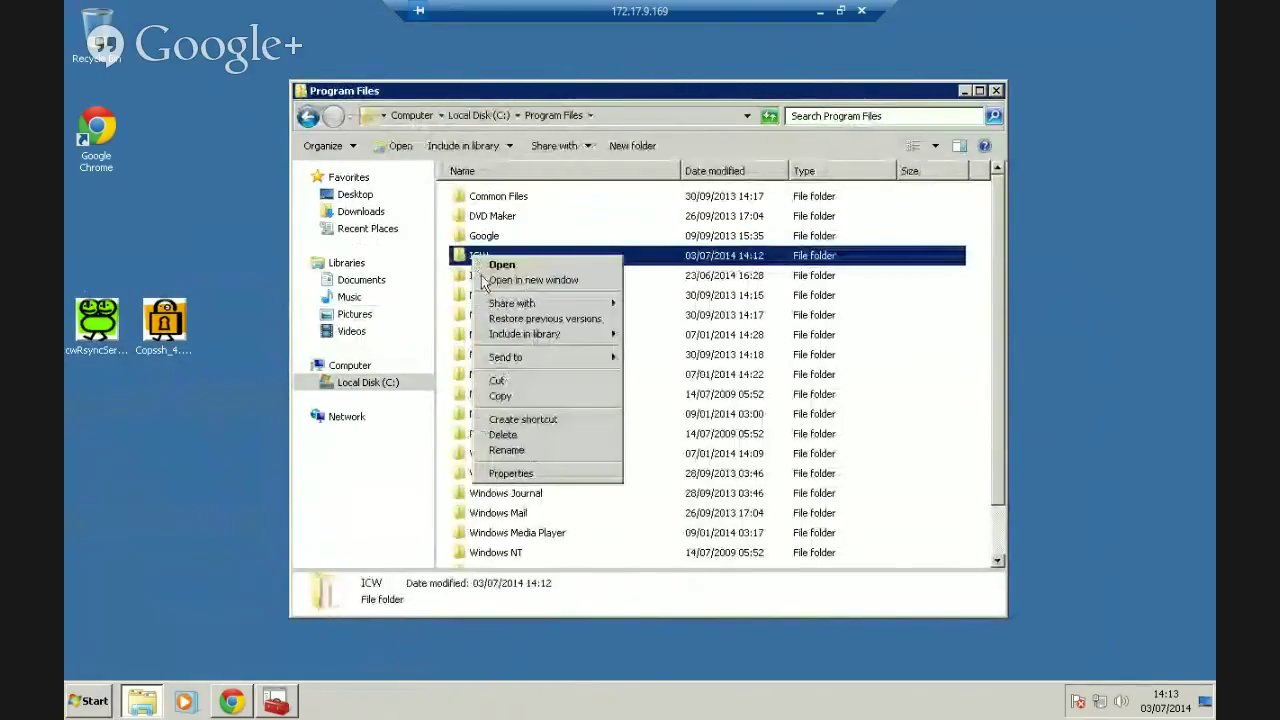
click(518, 436)
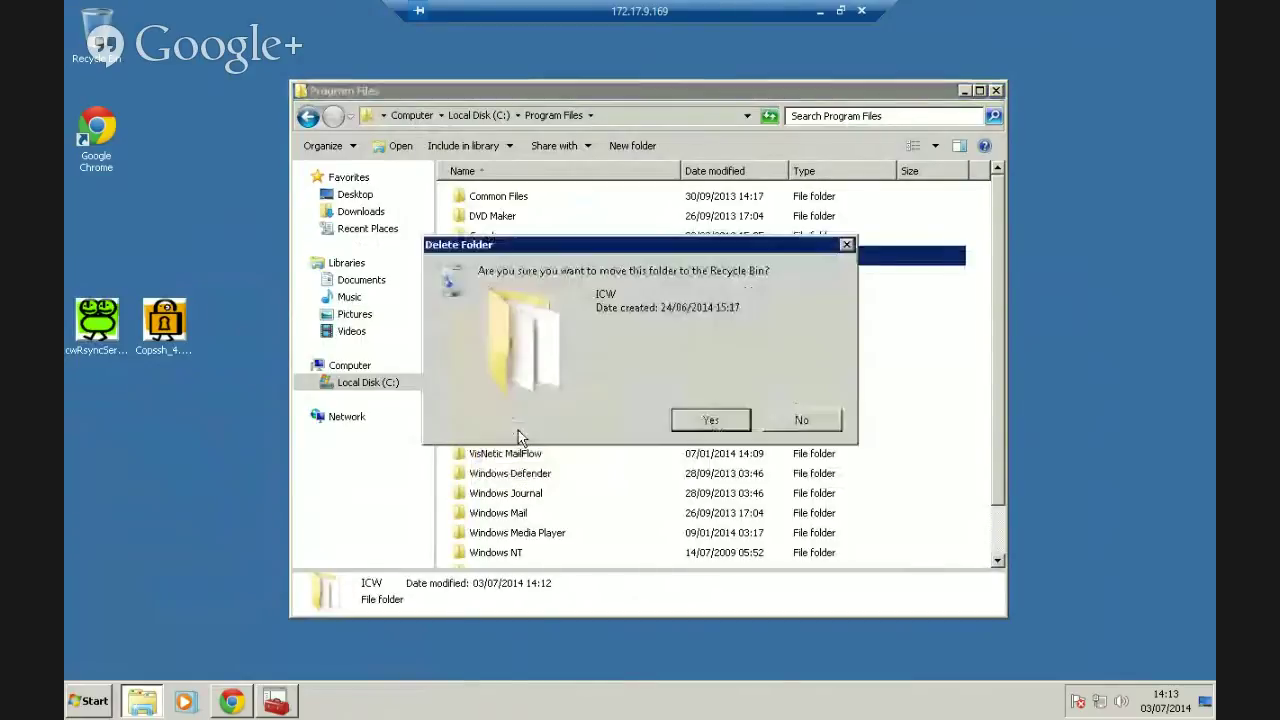
click(708, 420)
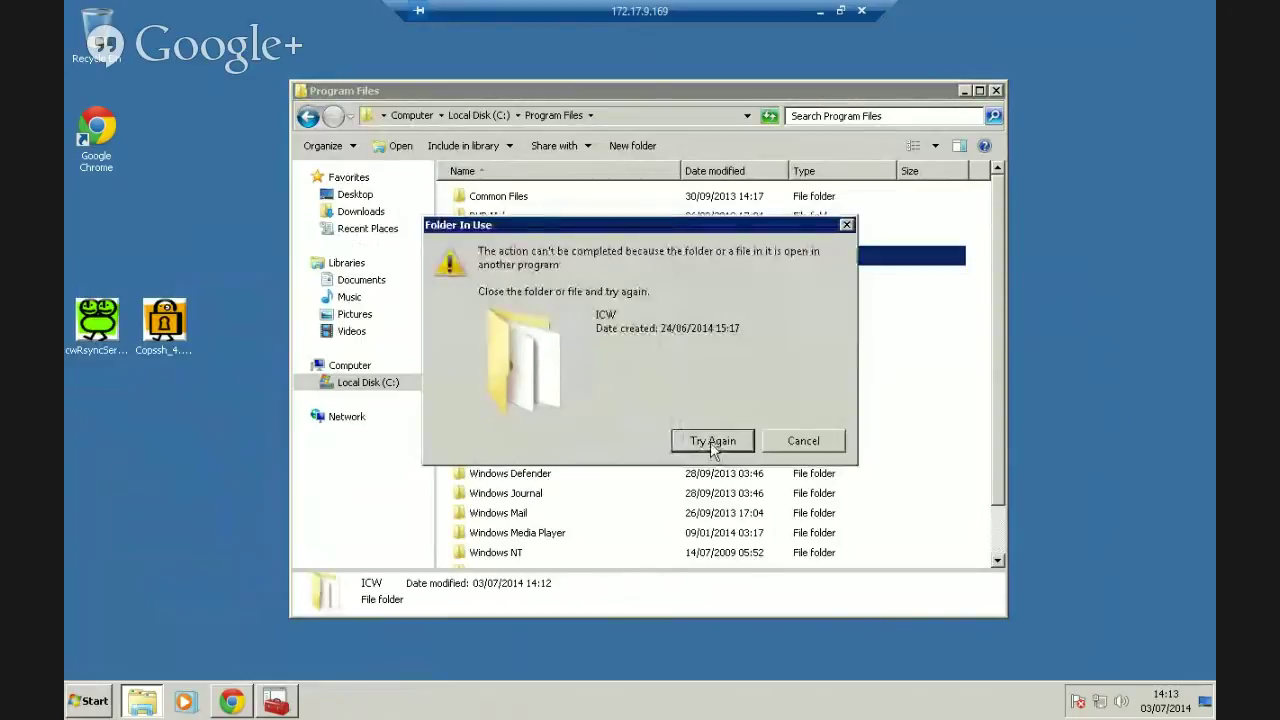
click(710, 442)
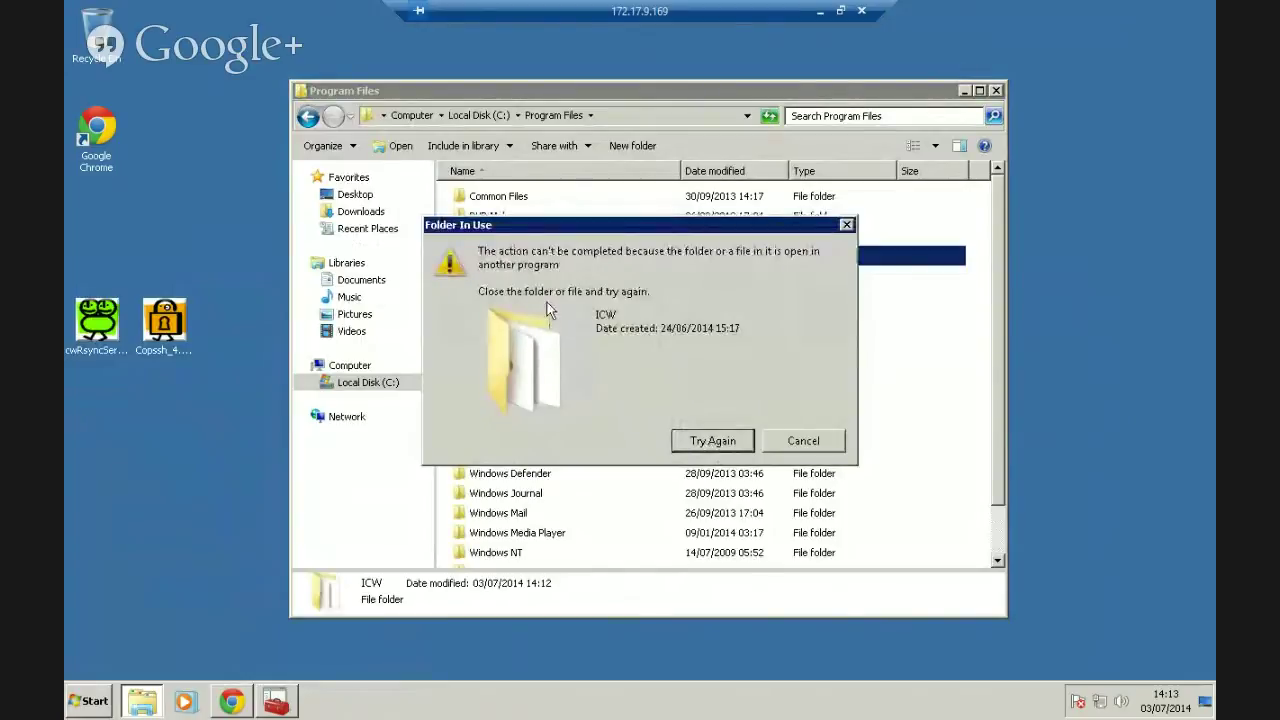
click(804, 441)
Uninstall Copssh through Programs and Features in Control Panel and close its uninstaller.
click(88, 700)
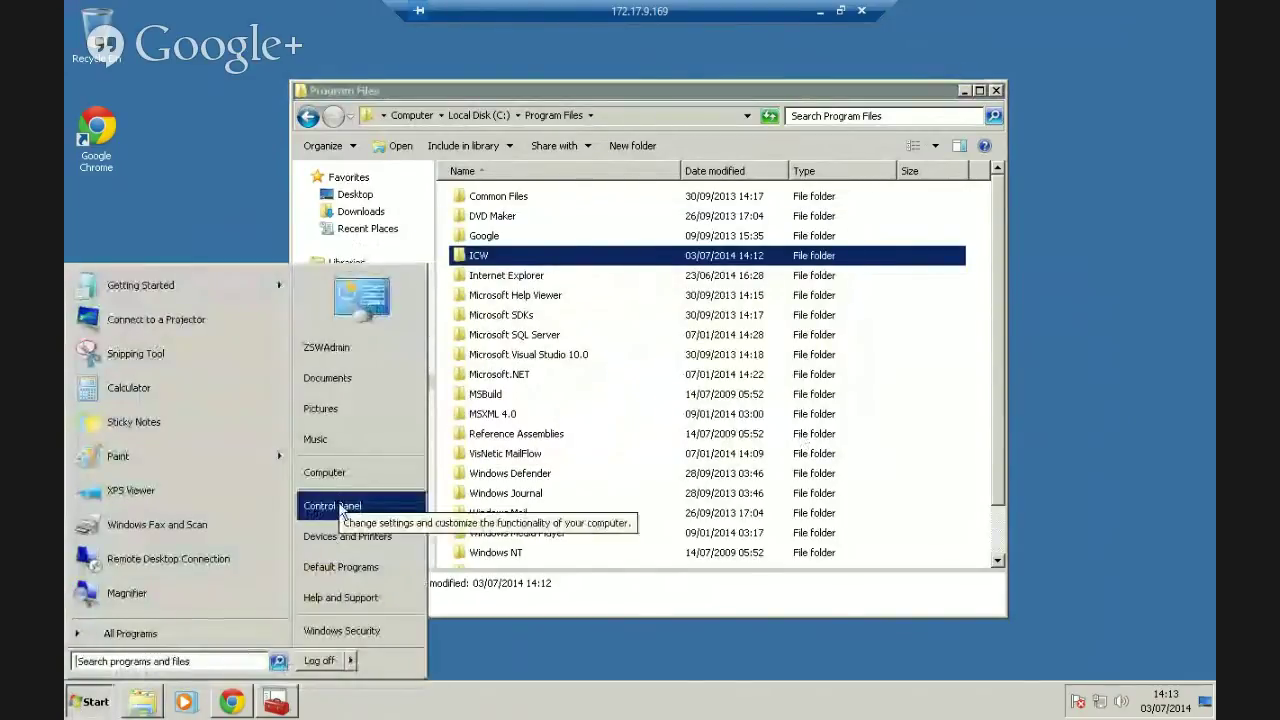
click(335, 505)
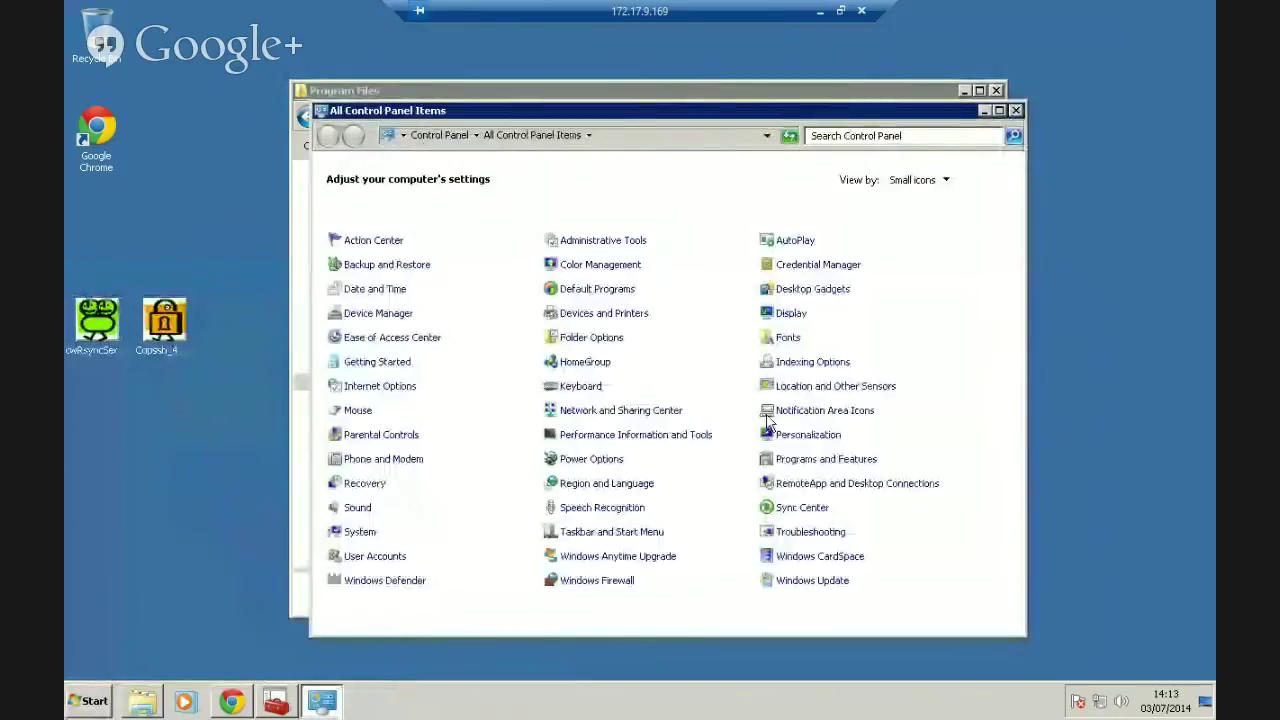
click(810, 458)
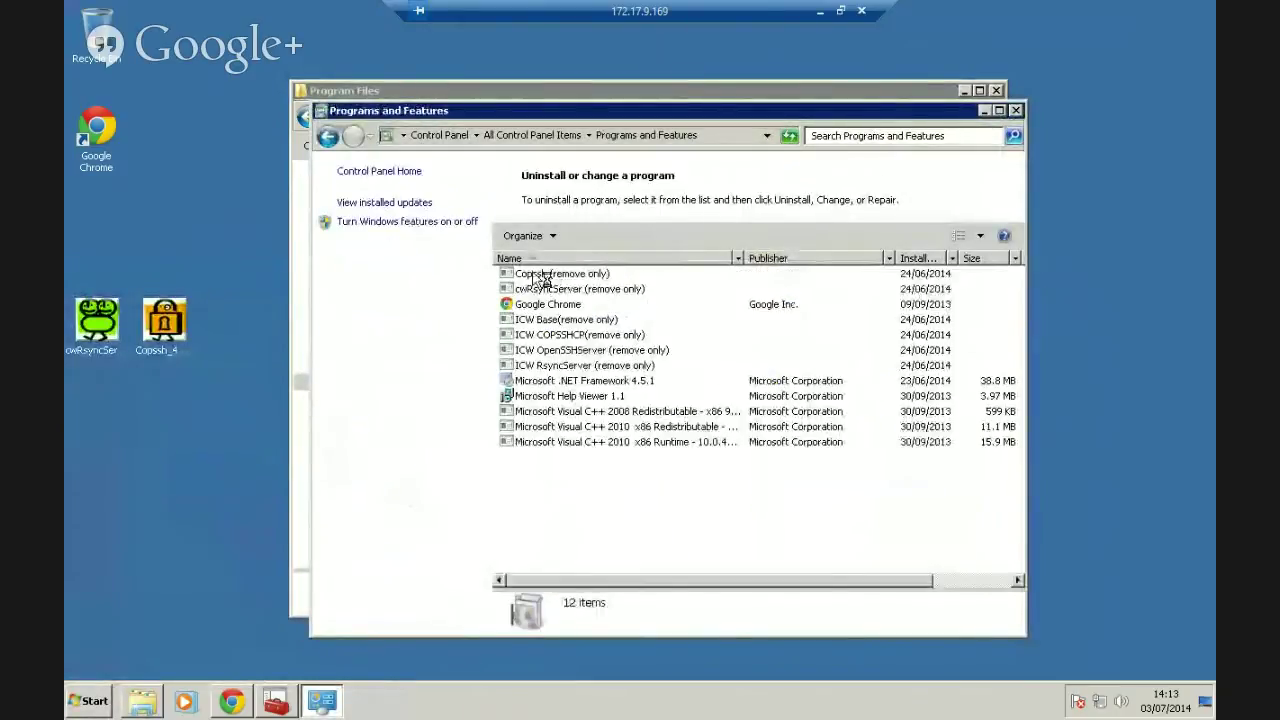
click(556, 274)
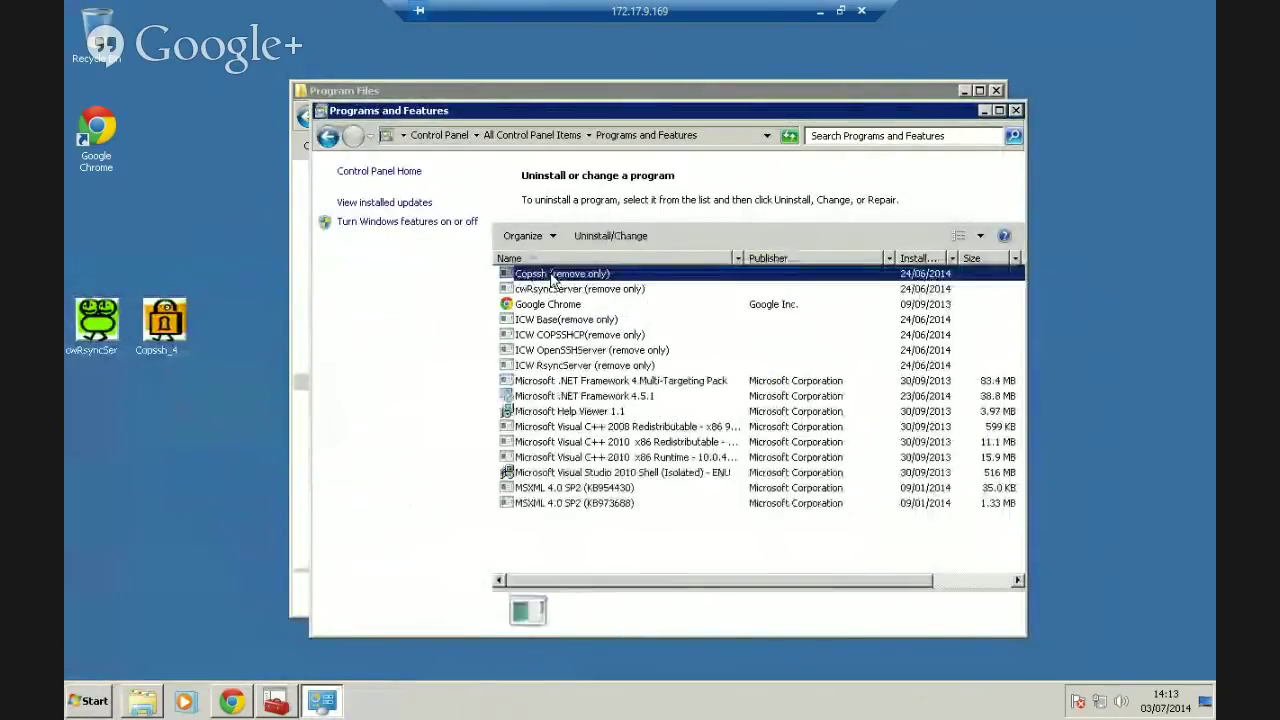
click(640, 238)
click(741, 489)
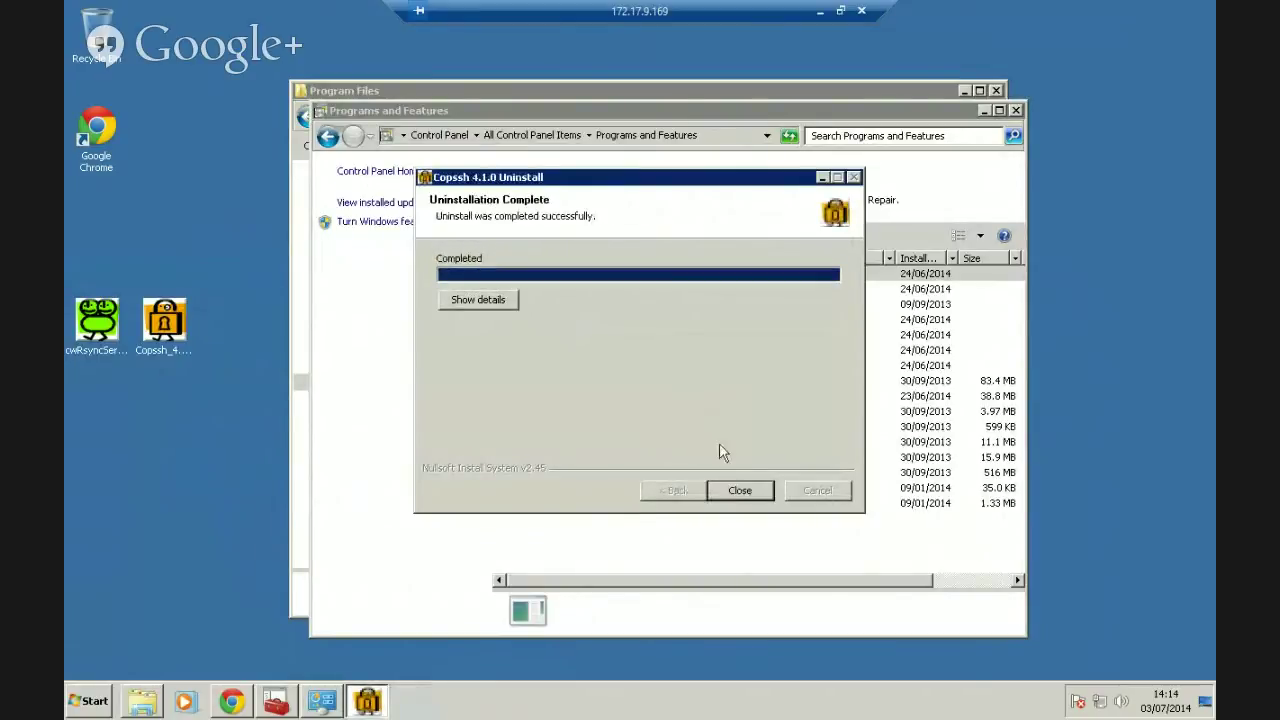
click(742, 487)
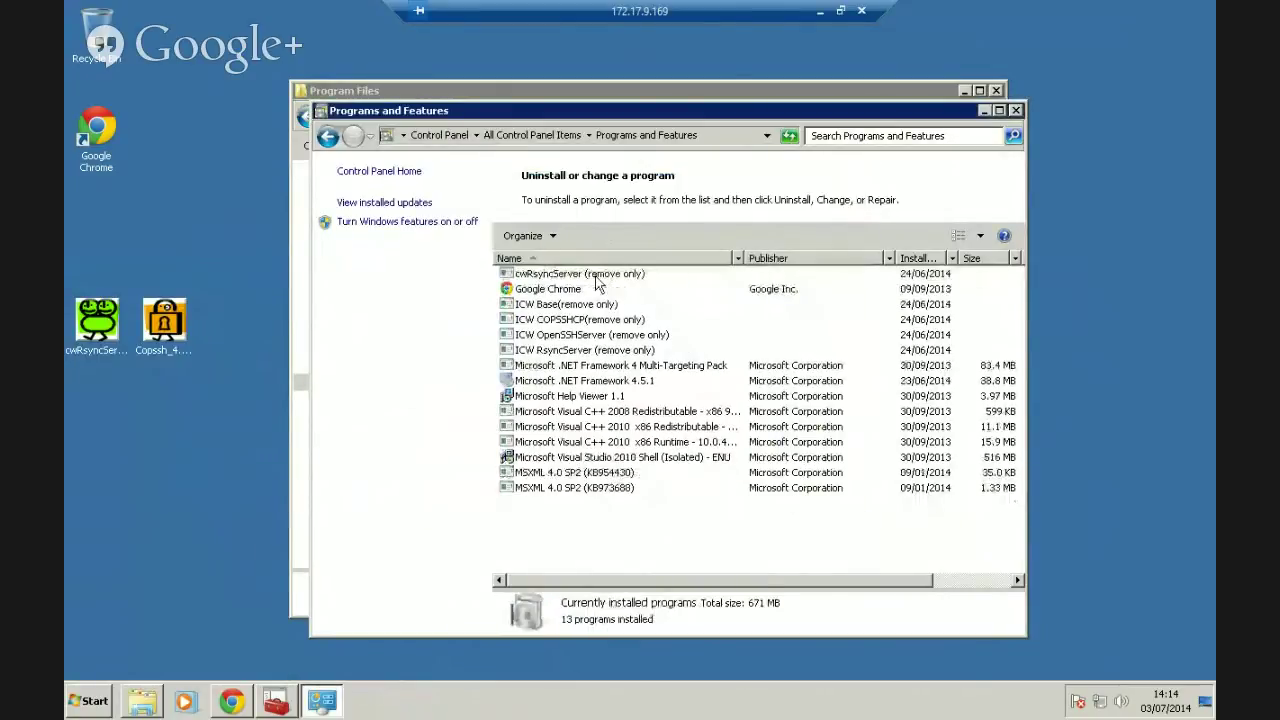
Uninstall cwRsyncServer, including its ICW RsyncServer component, and close the uninstaller.
click(598, 275)
right_click(598, 280)
click(631, 288)
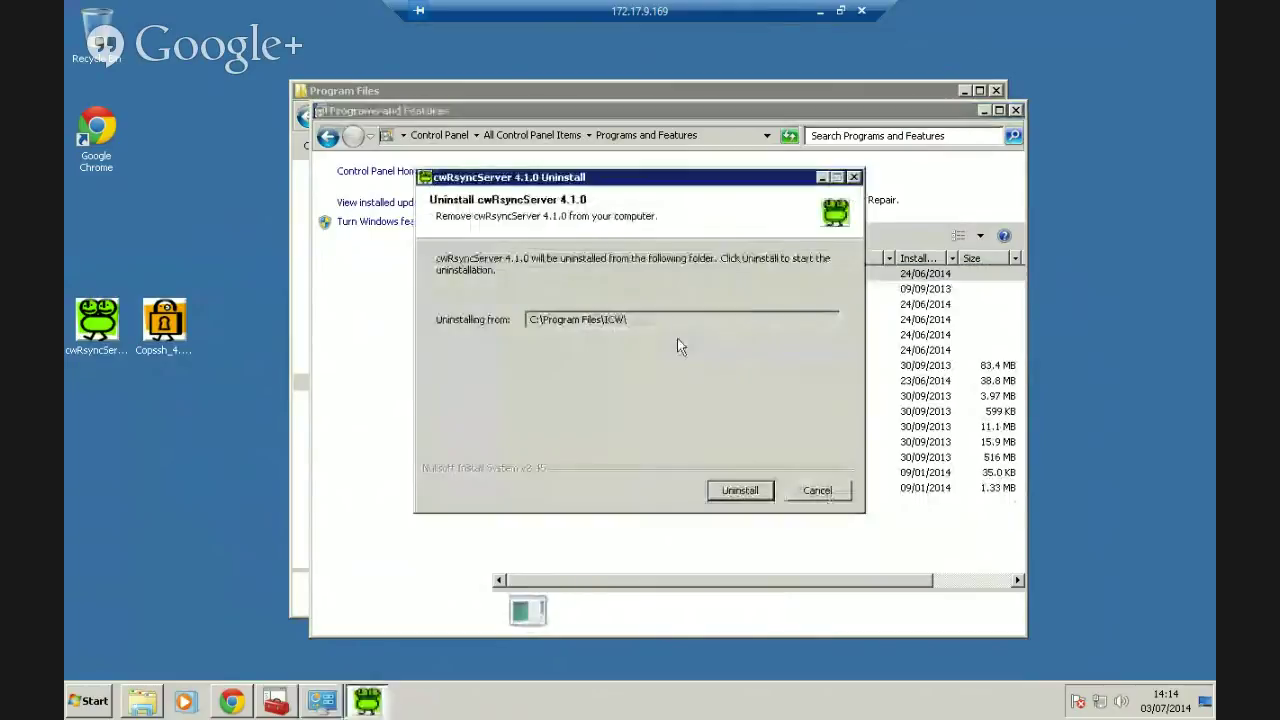
click(740, 491)
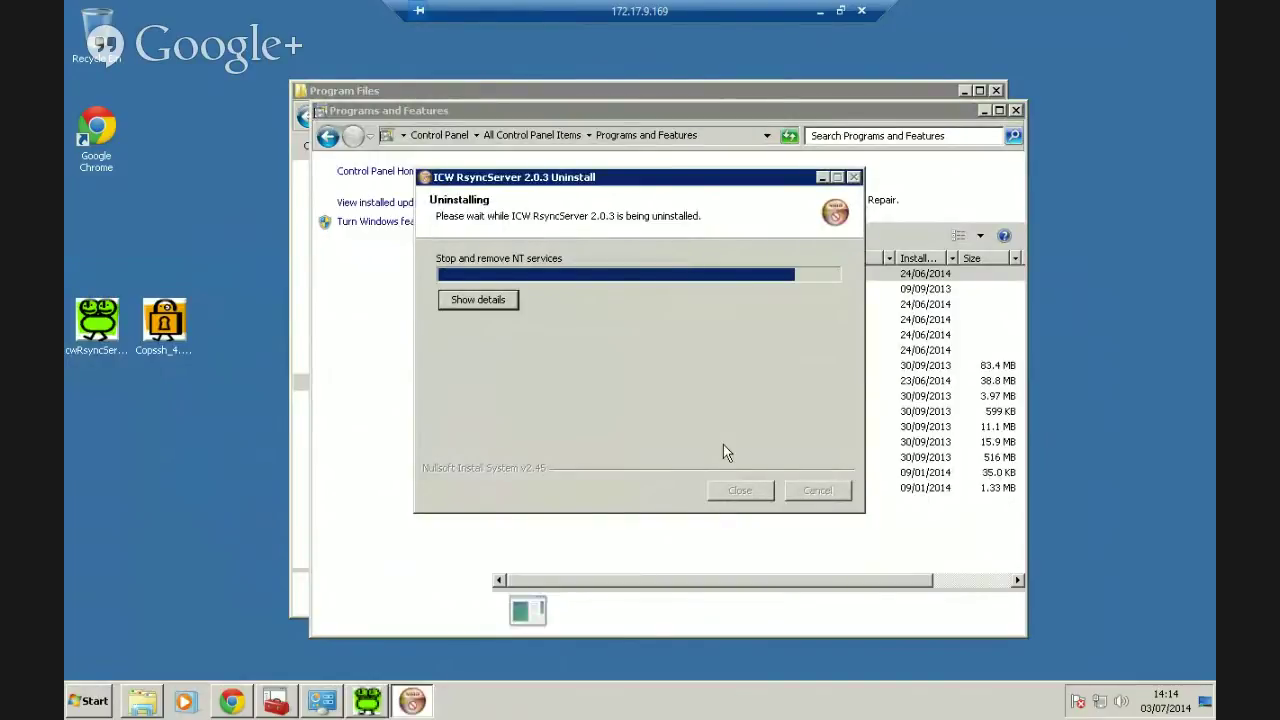
click(740, 490)
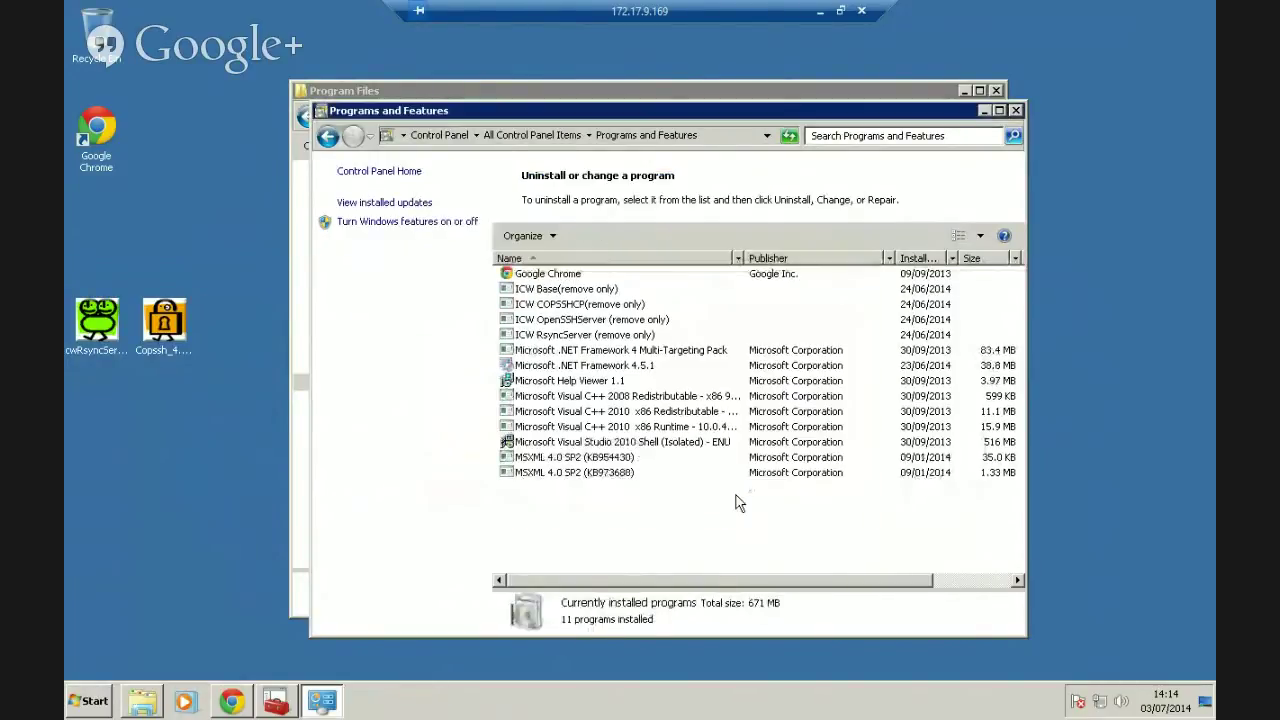
Remove the leftover ICW COPSSHCP and ICW Base entries from the installed programs.
click(602, 308)
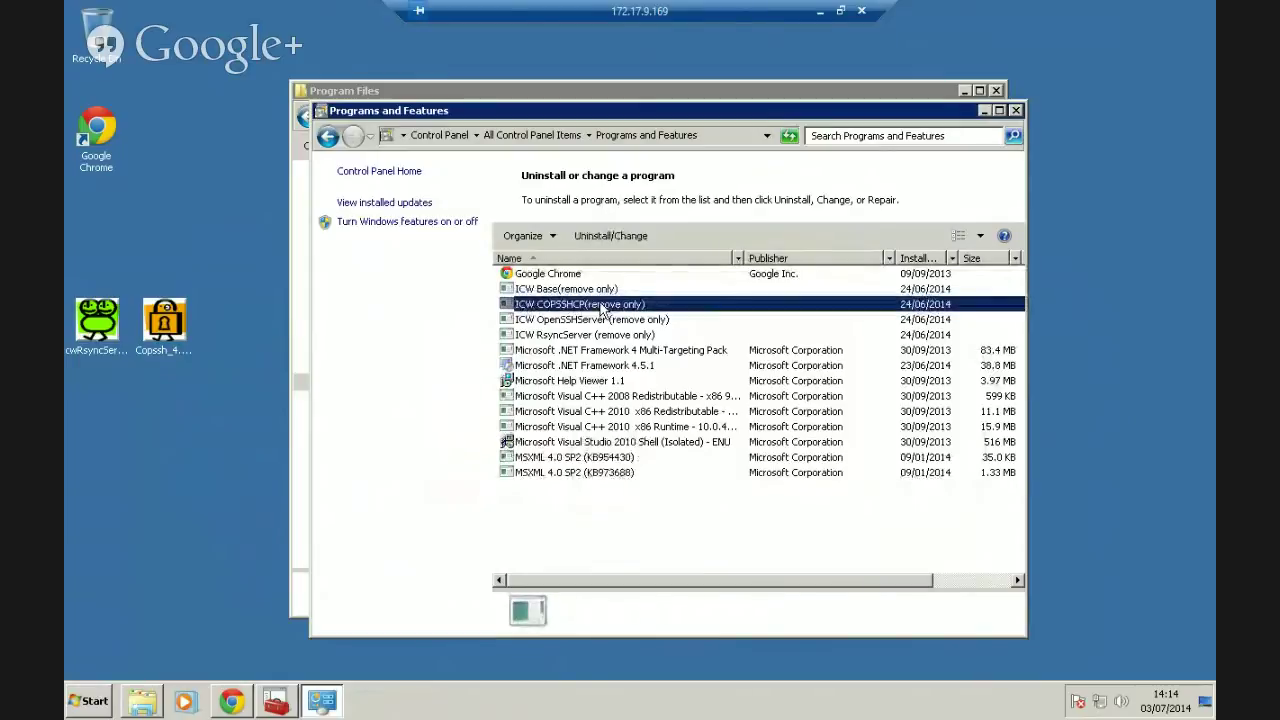
right_click(601, 306)
click(630, 310)
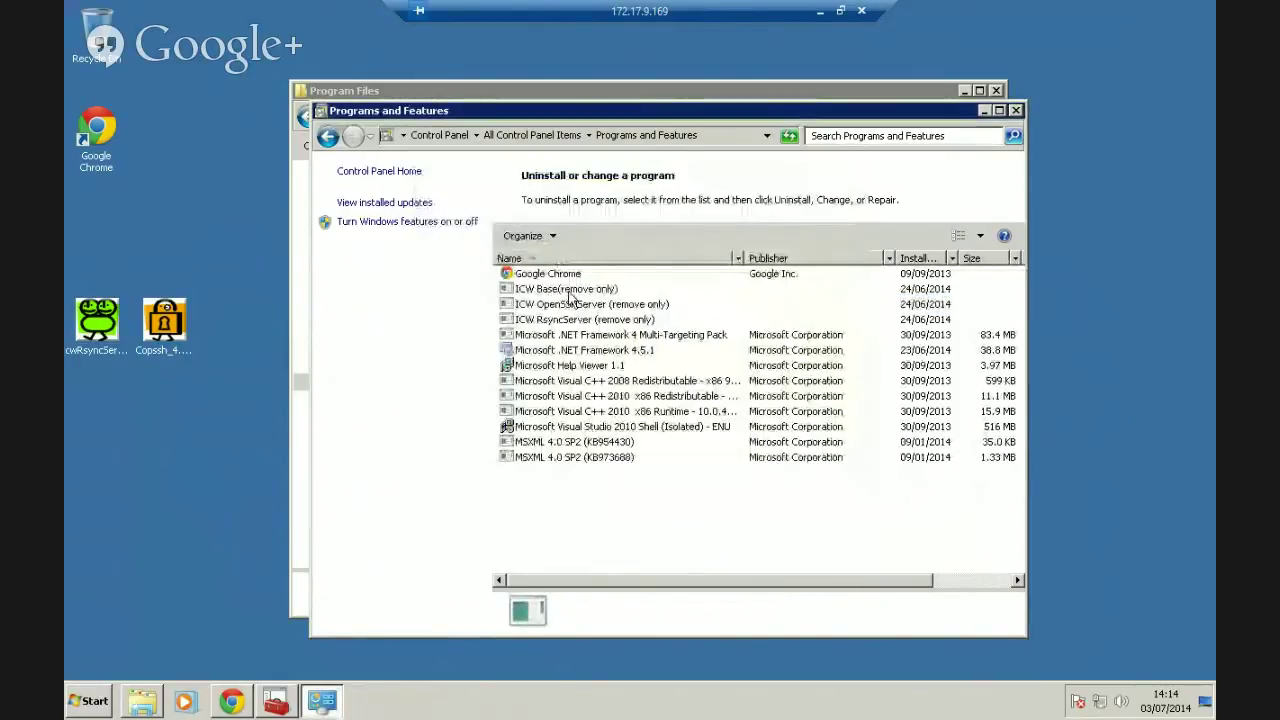
right_click(568, 288)
click(610, 300)
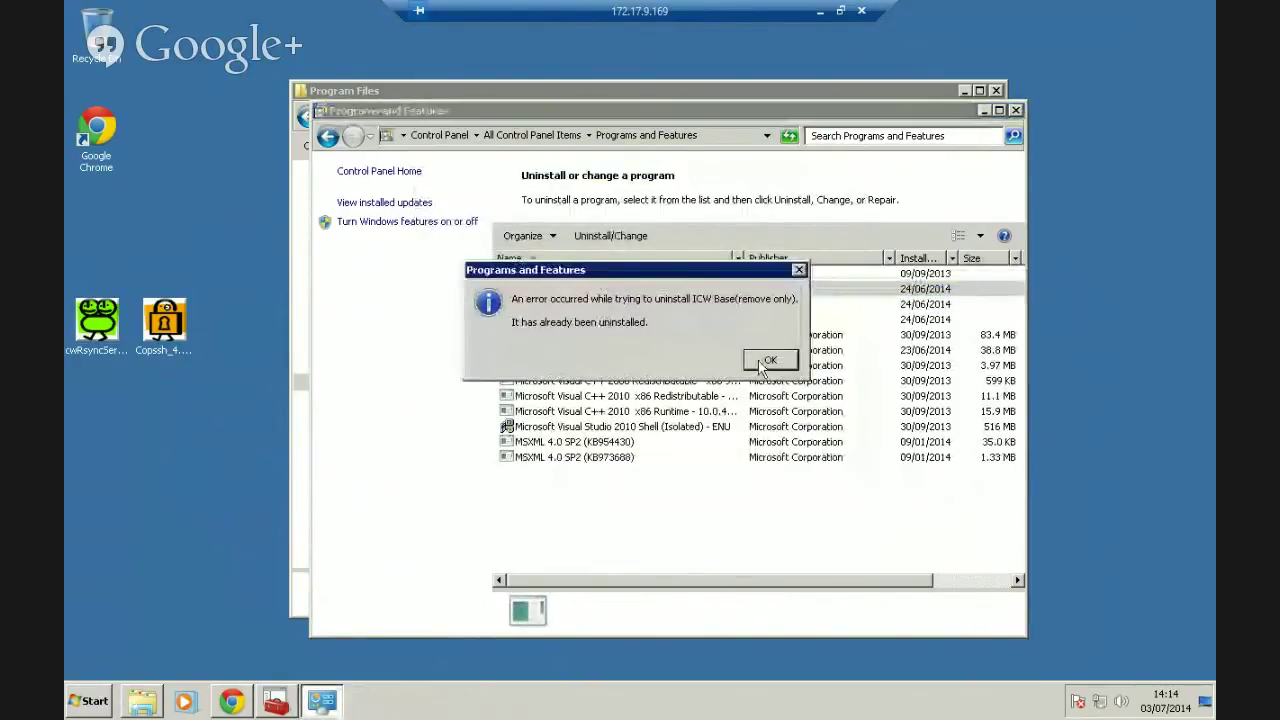
click(770, 360)
Remove the leftover ICW OpenSSHServer and ICW RsyncServer entries from the installed programs and close Programs and Features.
right_click(576, 292)
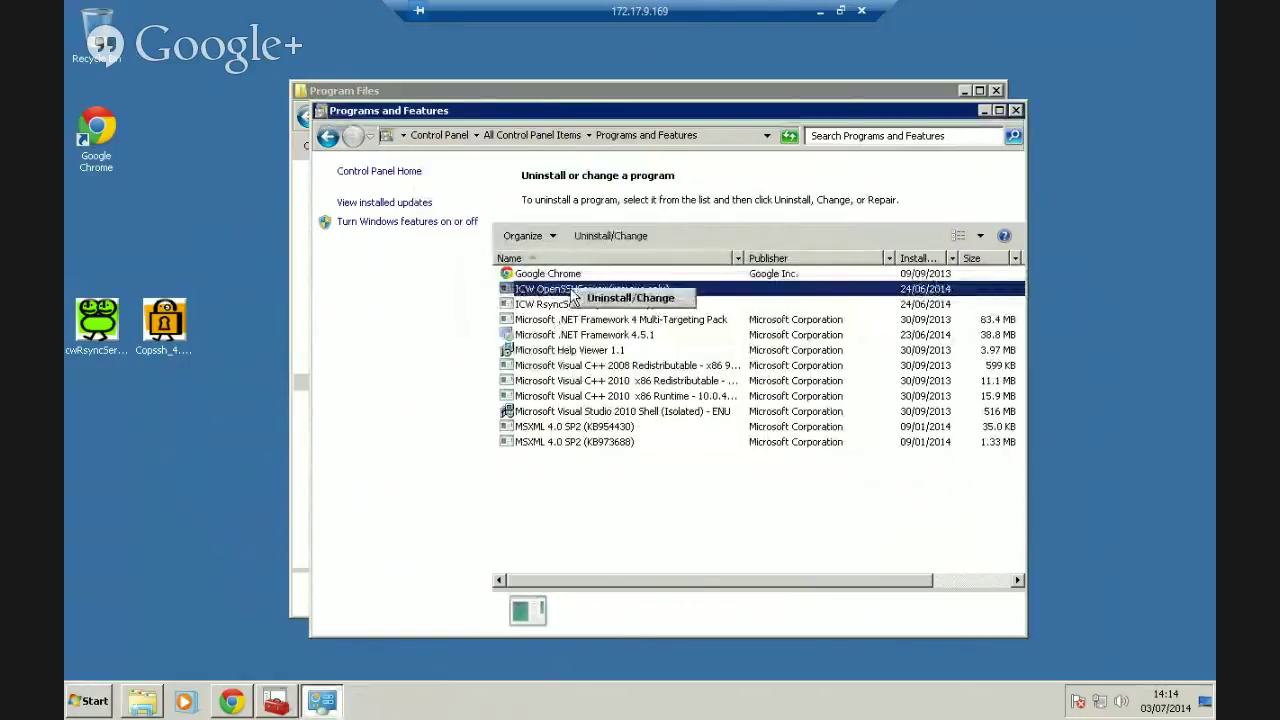
click(630, 298)
click(790, 365)
right_click(574, 289)
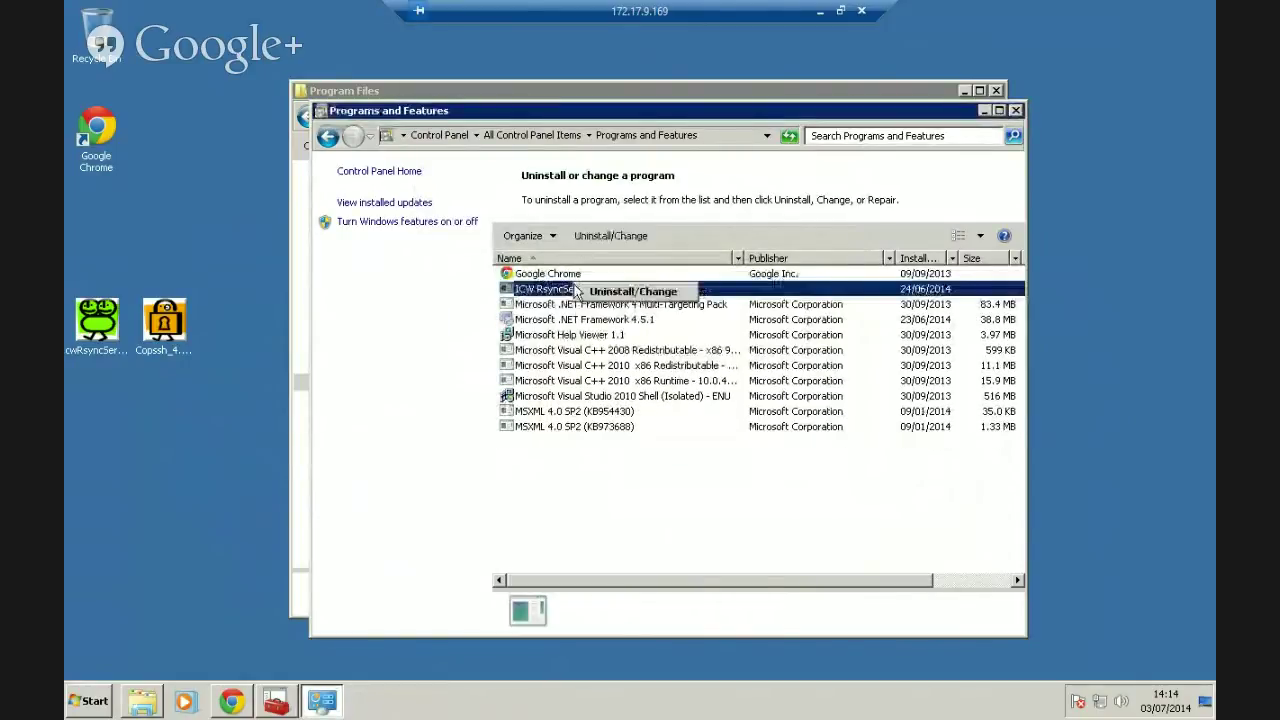
click(625, 290)
click(806, 360)
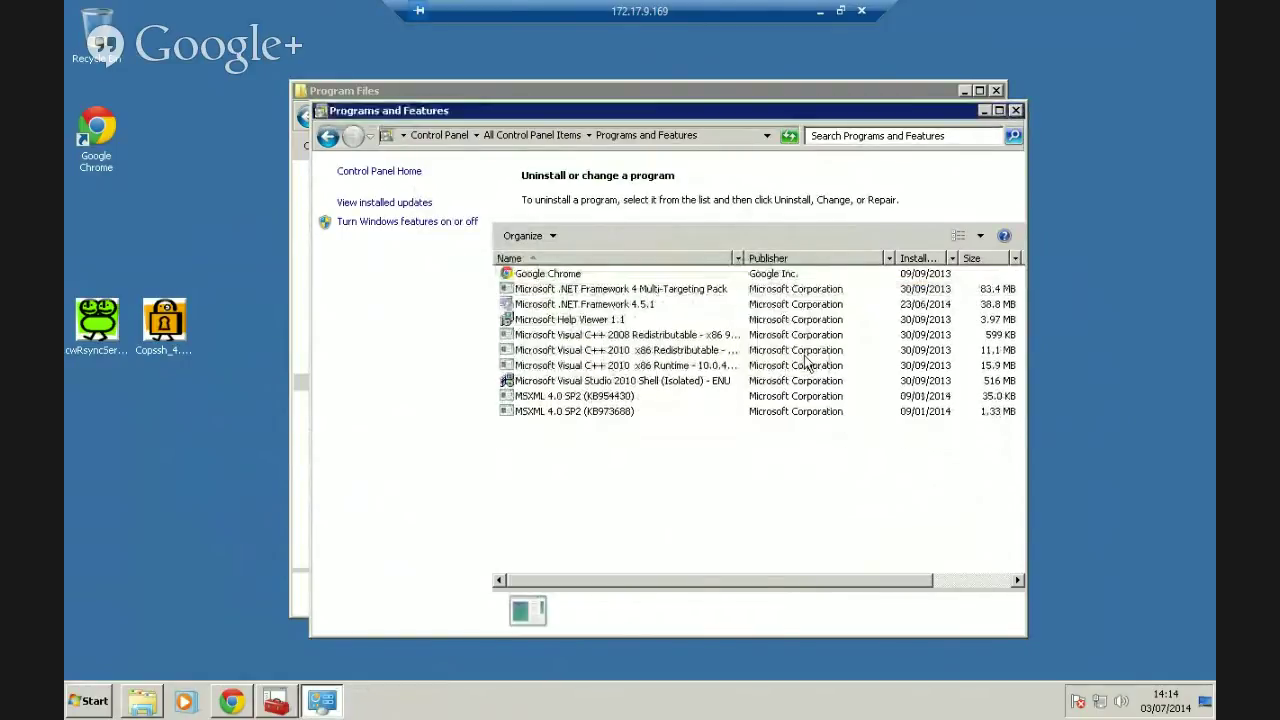
click(1015, 110)
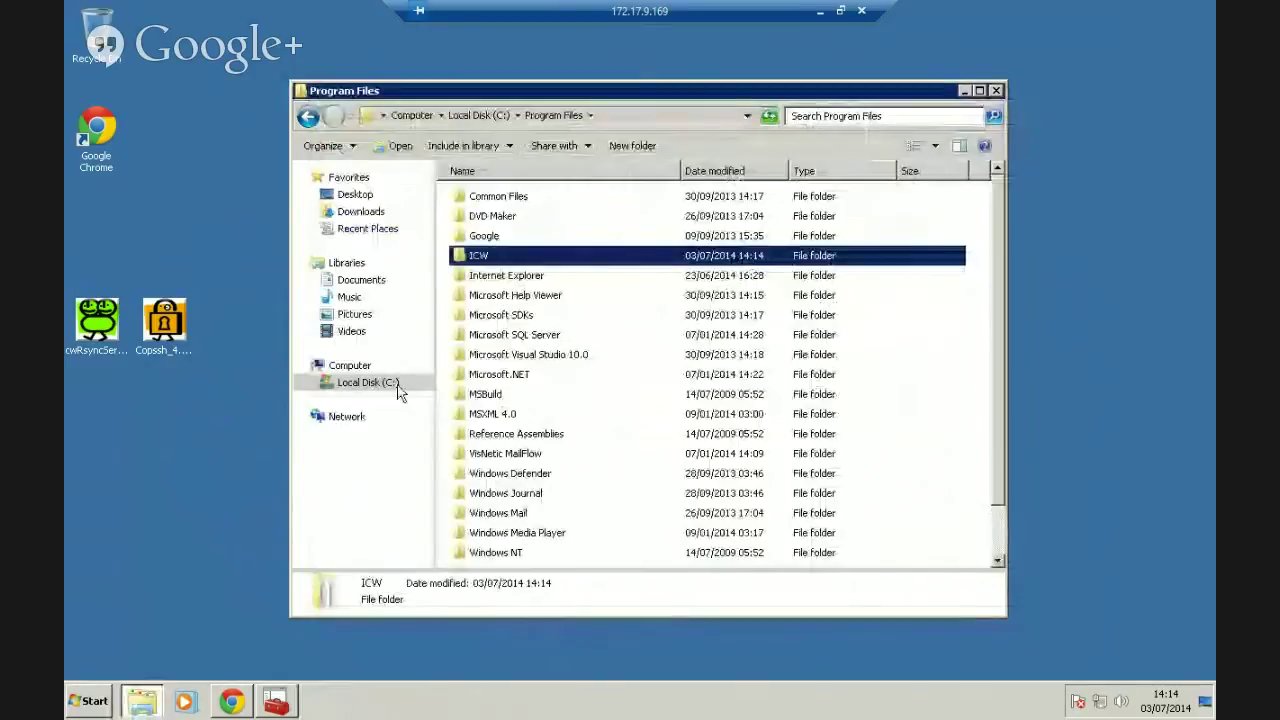
Delete the ICW folder from C:\Program Files and confirm the deletion.
click(513, 338)
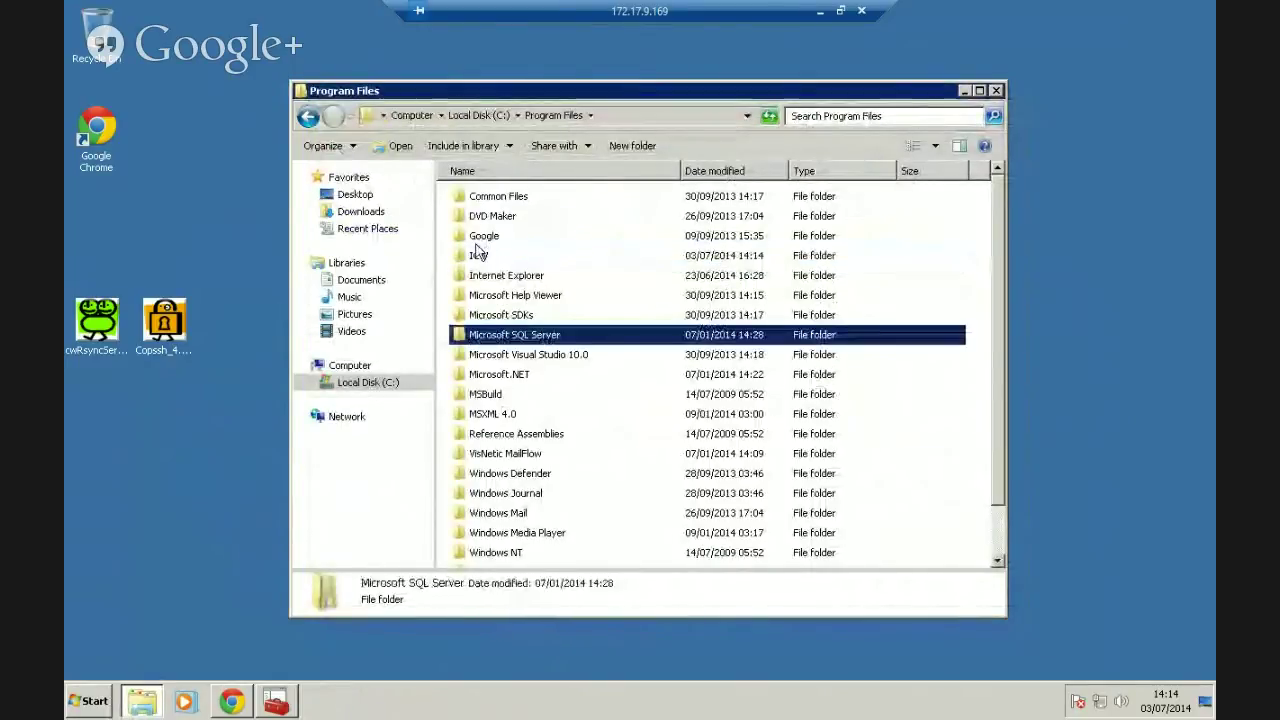
click(478, 257)
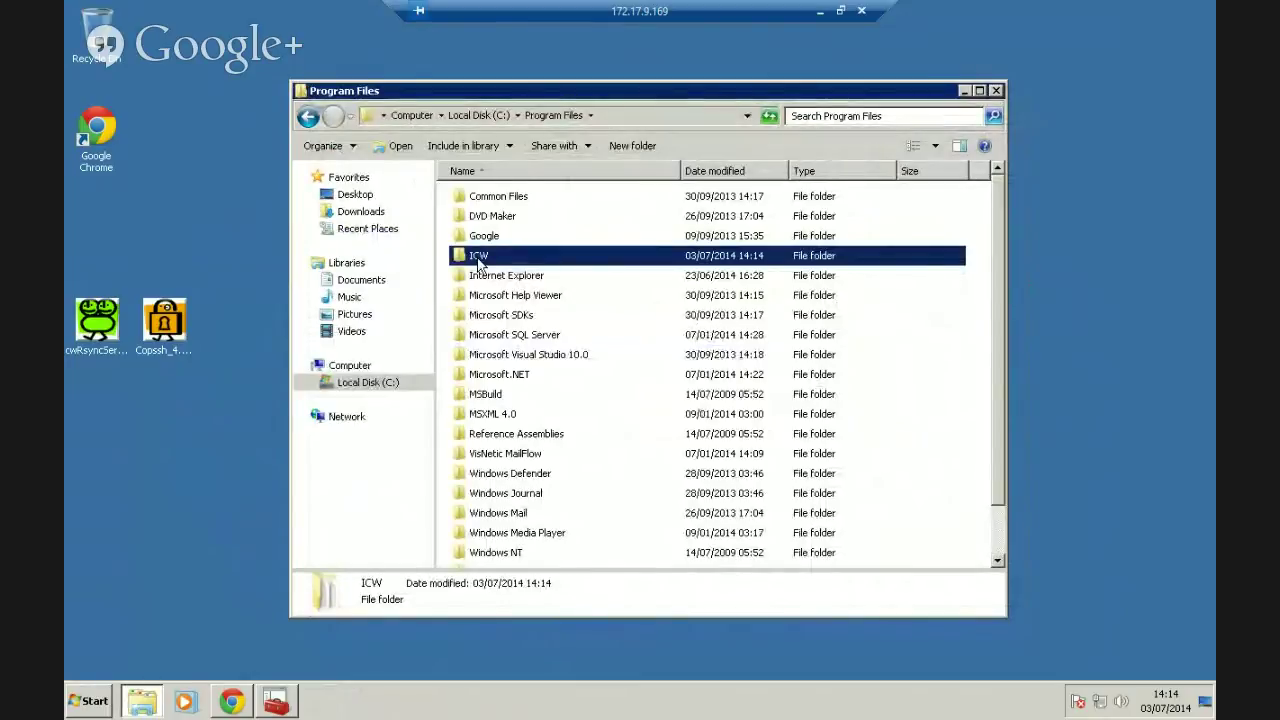
key(Delete)
key(Return)
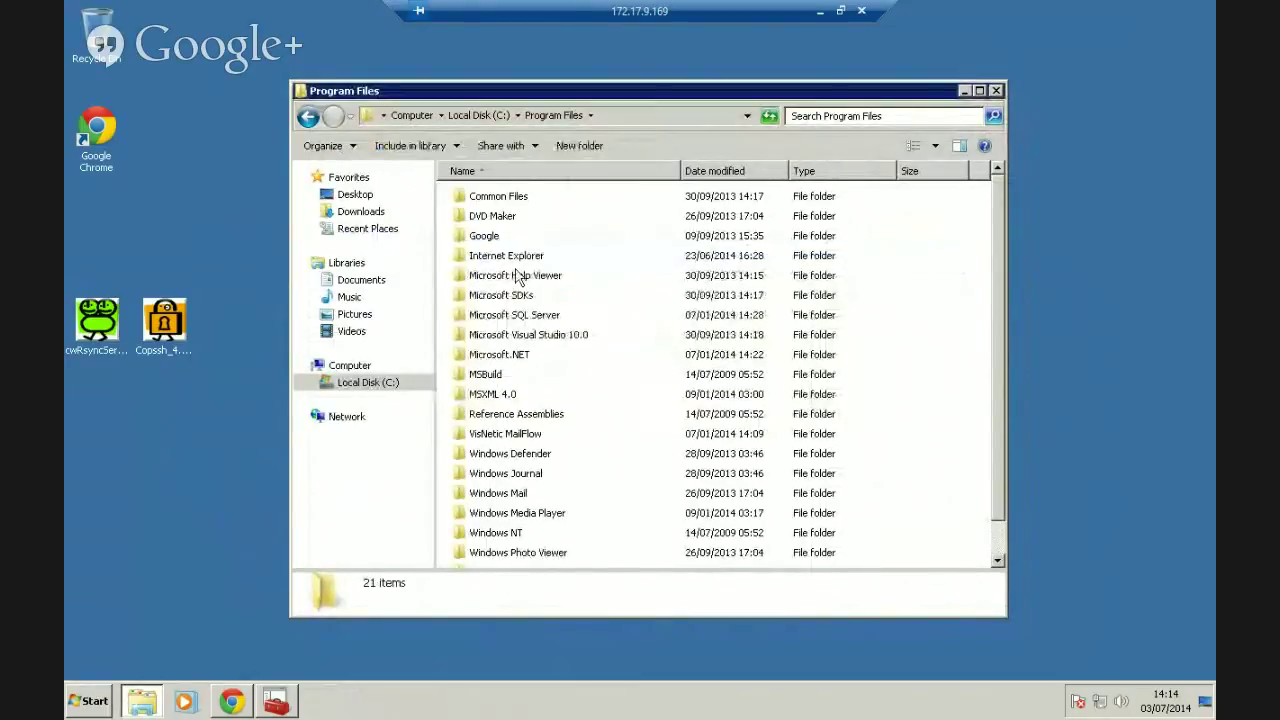
Delete the SvcCOPSSH user account together with its files through User Accounts in Control Panel.
click(92, 701)
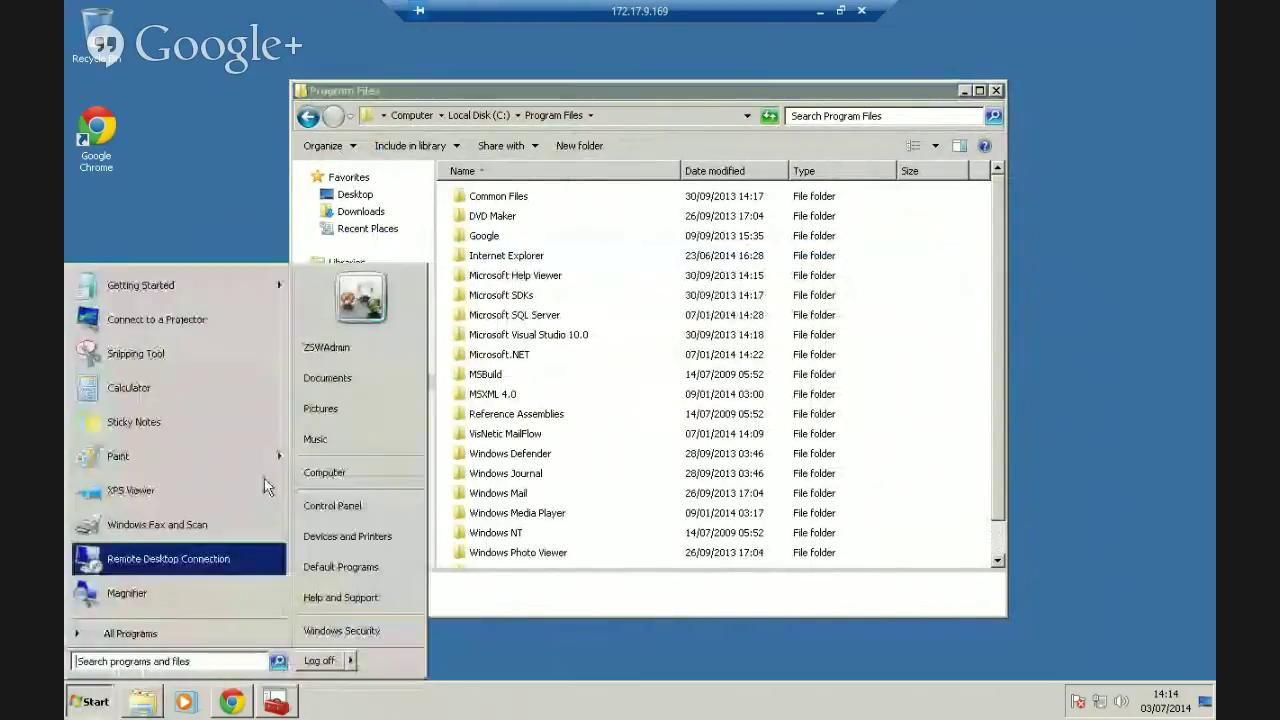
click(326, 505)
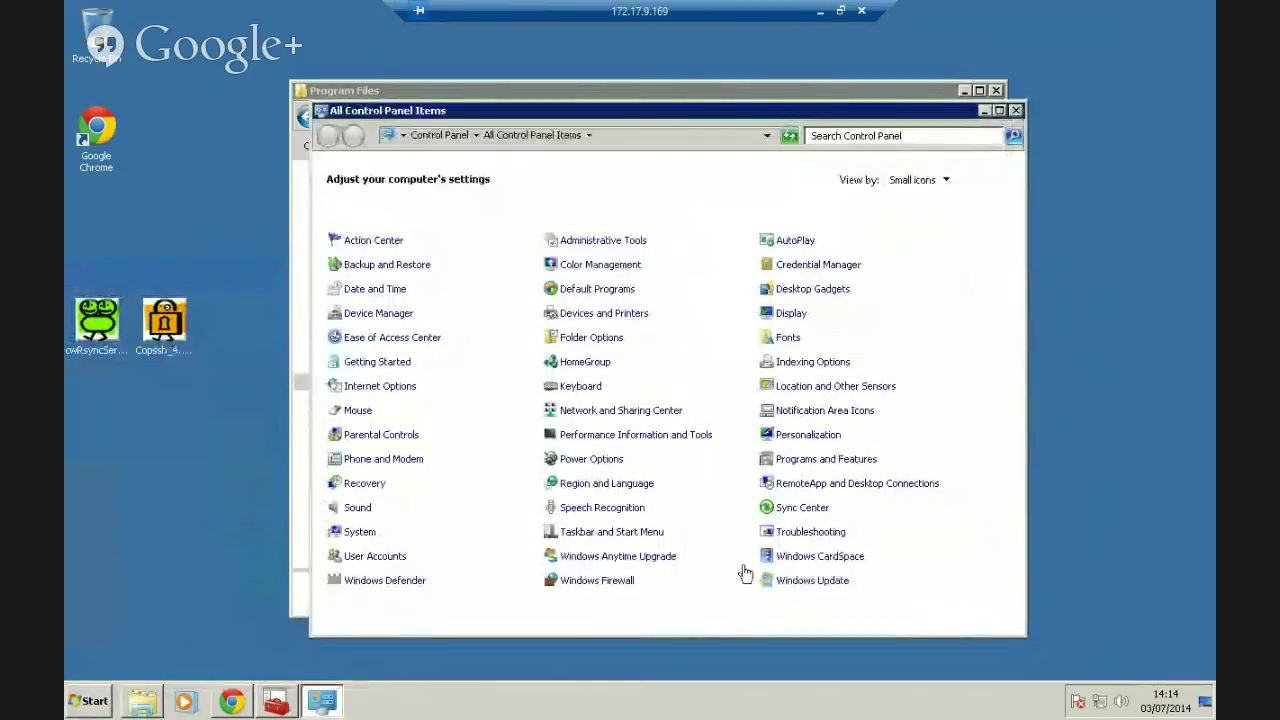
click(375, 556)
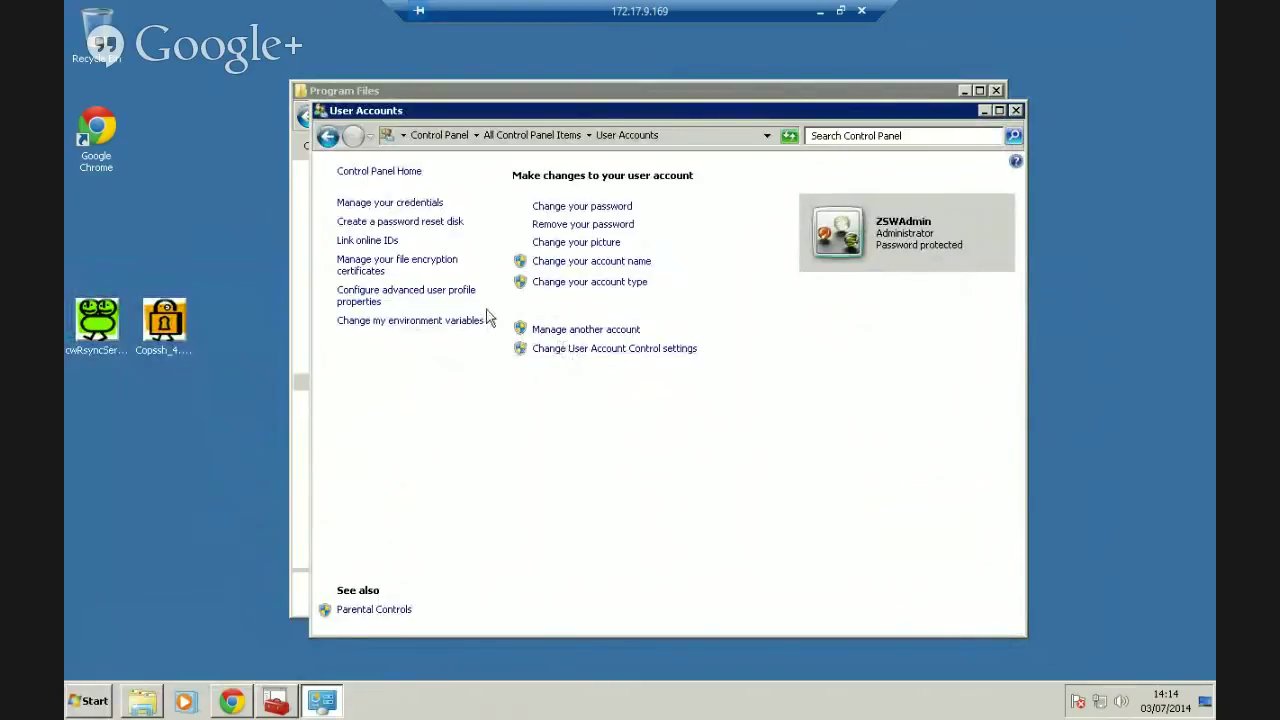
click(553, 330)
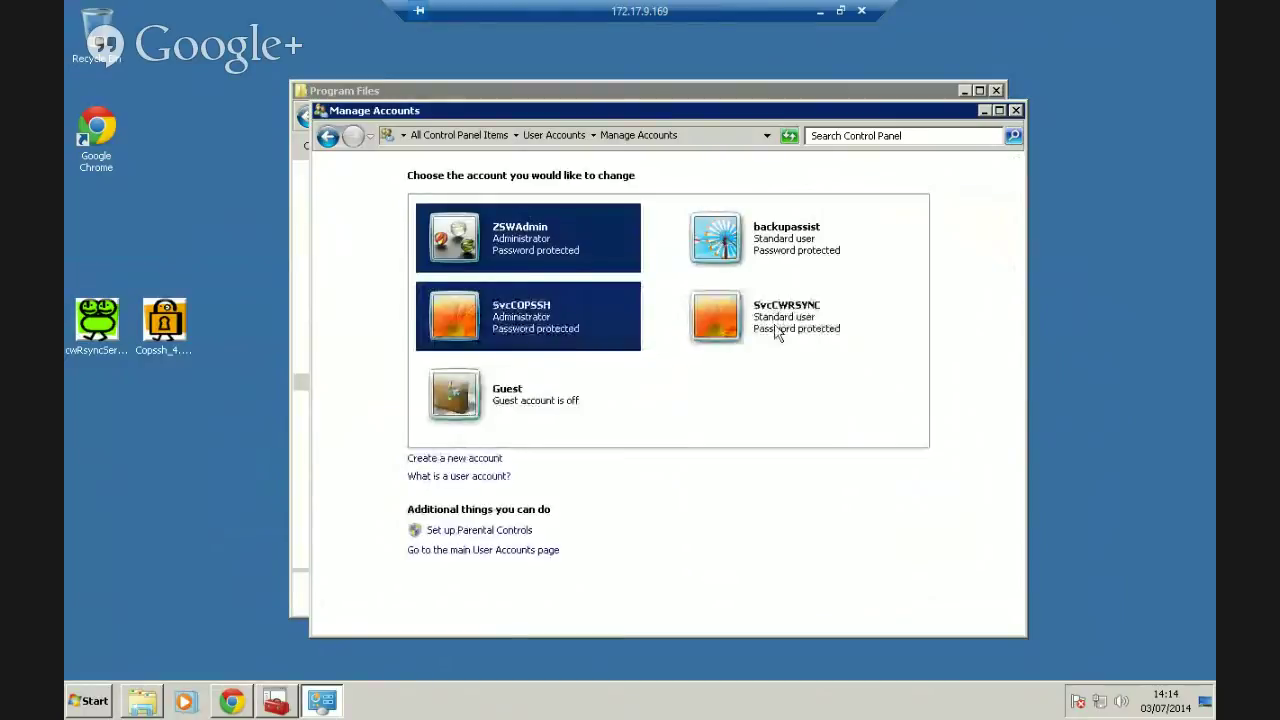
click(492, 326)
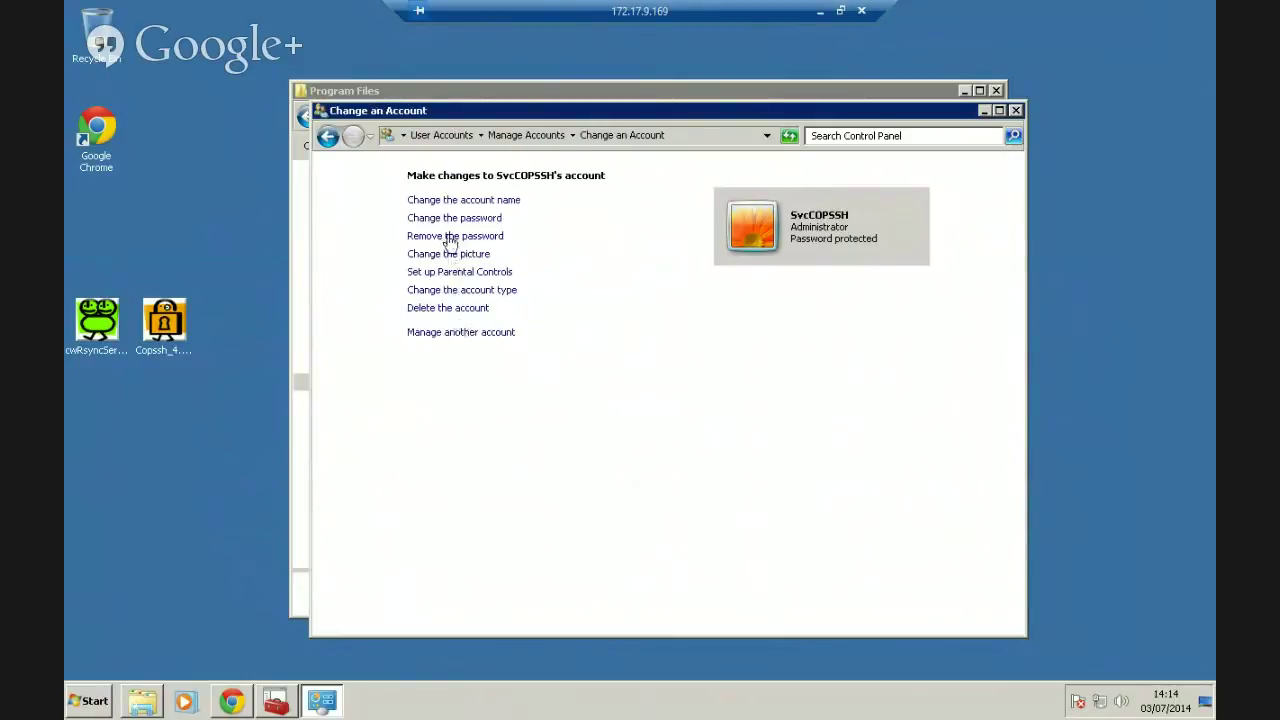
click(450, 243)
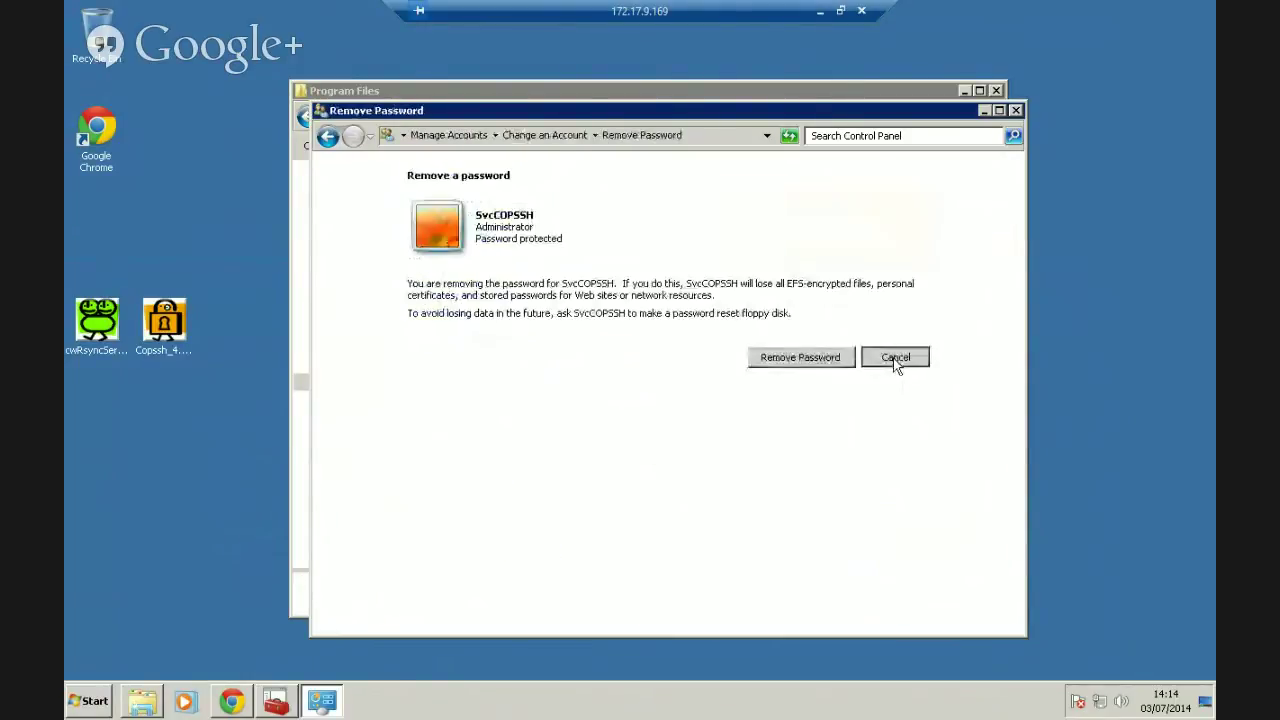
click(895, 360)
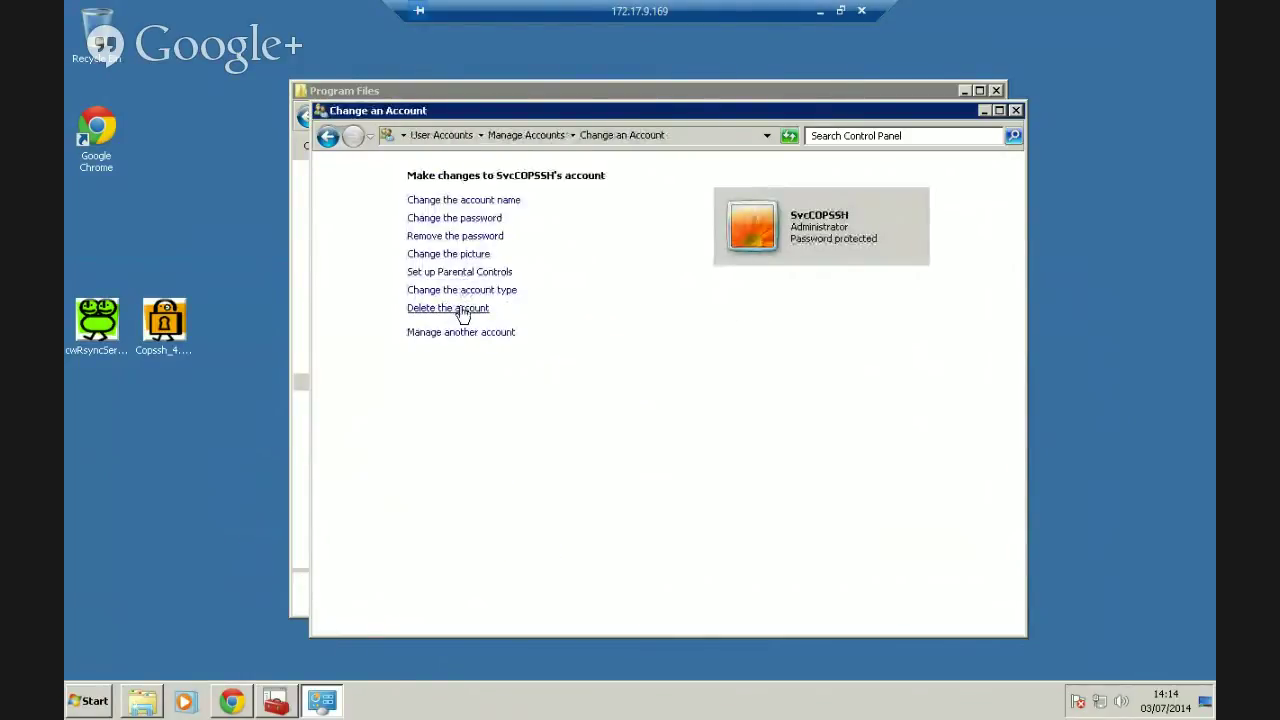
click(464, 307)
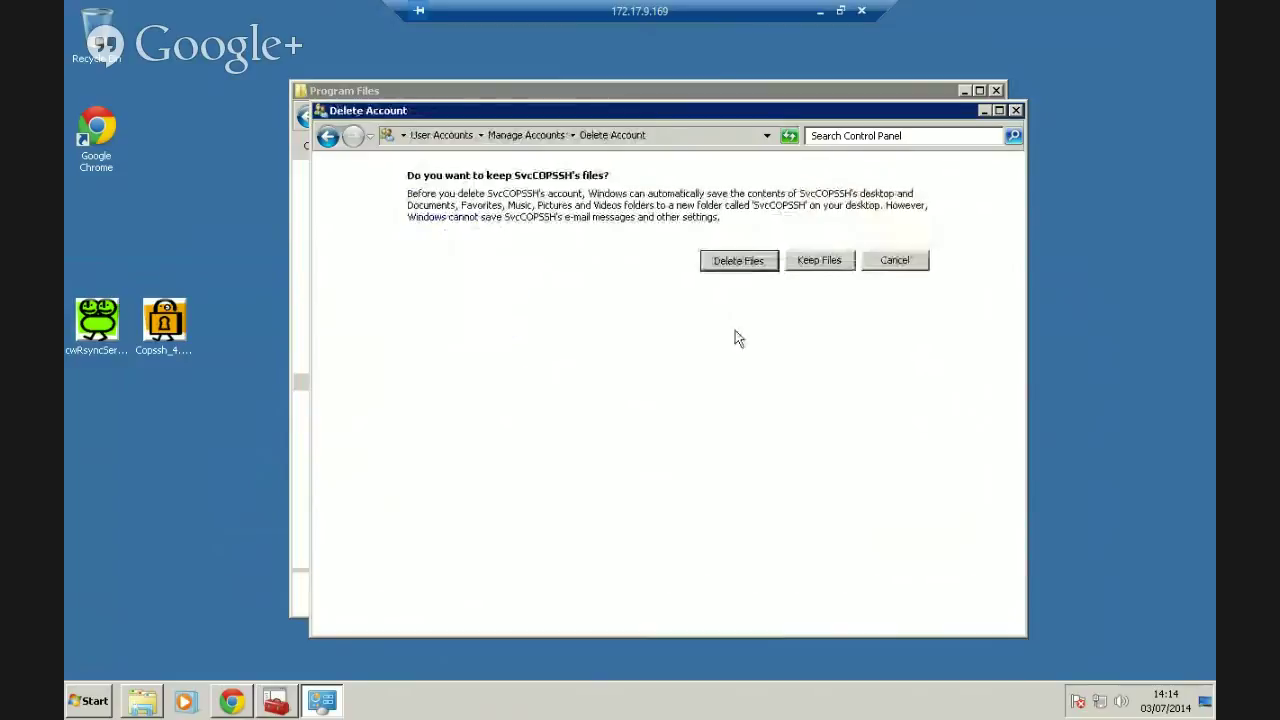
click(737, 261)
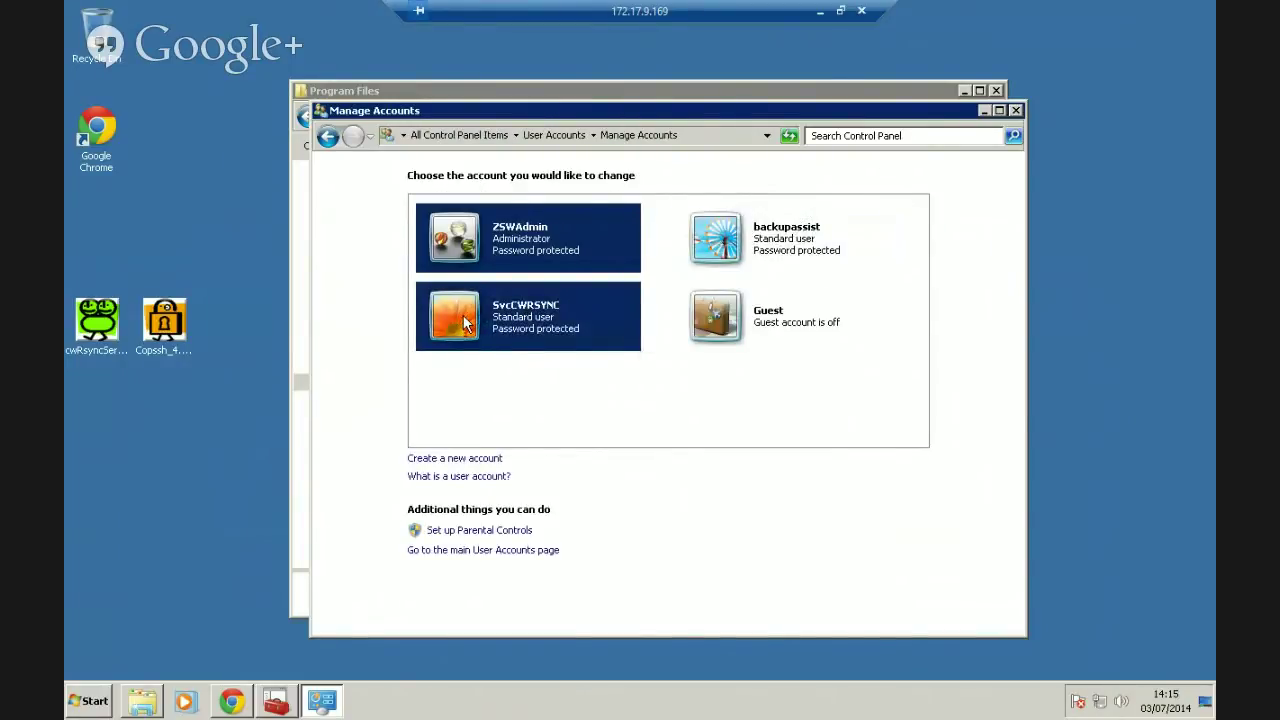
Delete the SvcCWRSYNC user account together with its files.
click(463, 323)
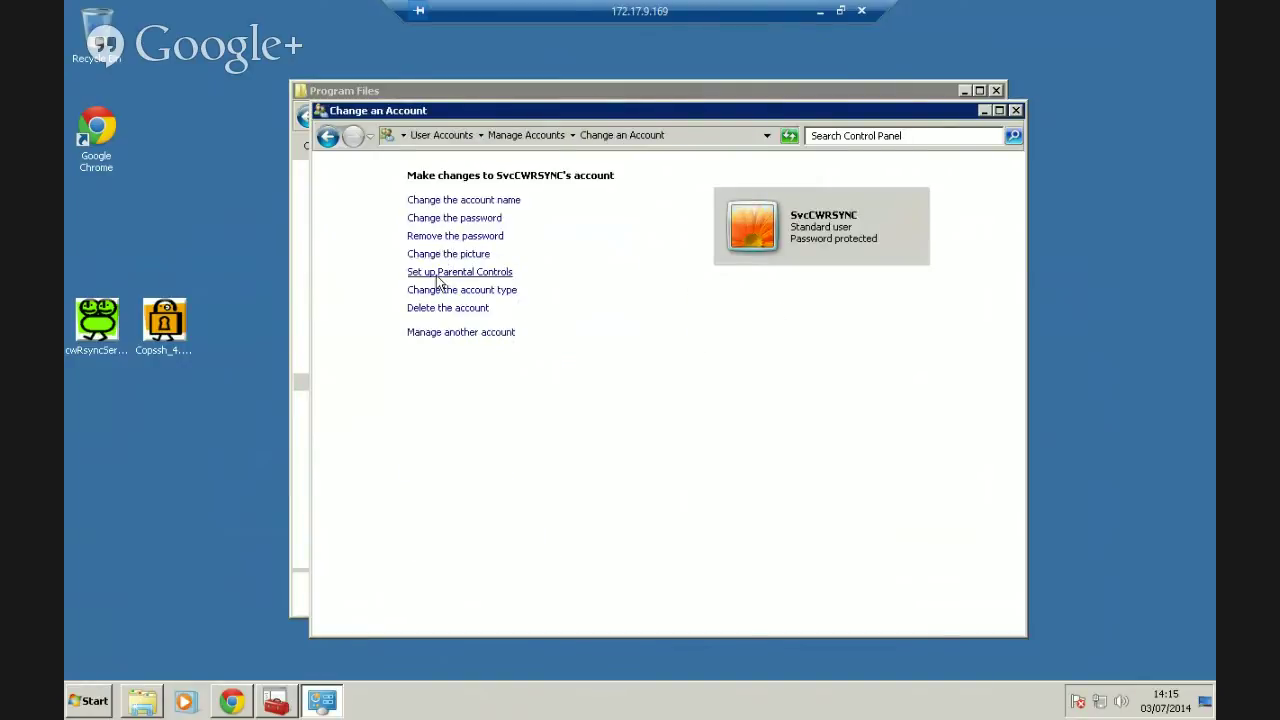
click(445, 307)
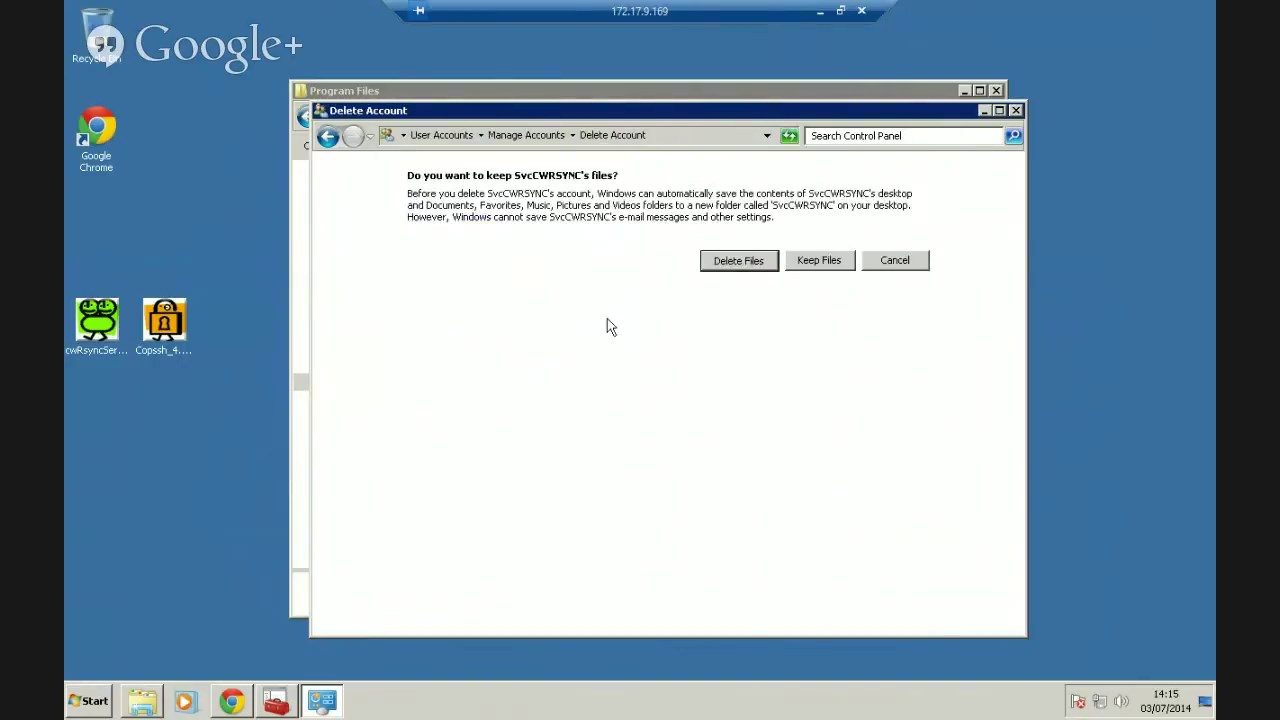
click(736, 263)
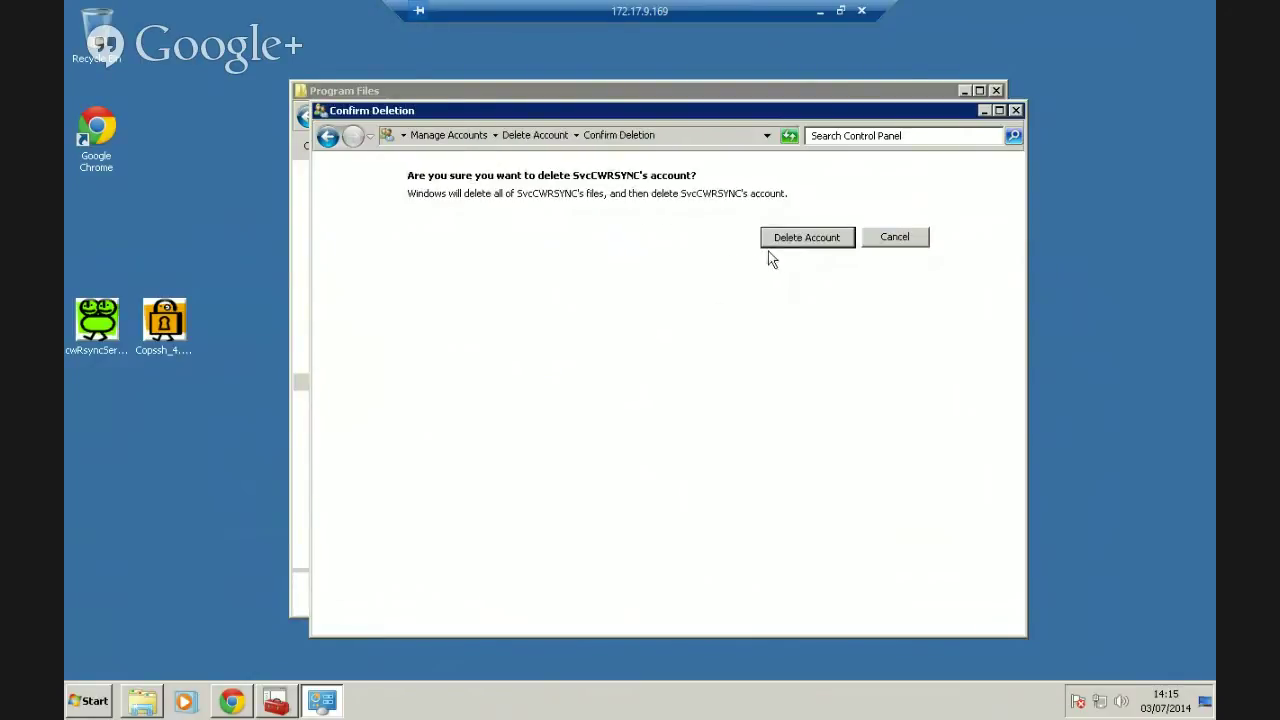
click(765, 246)
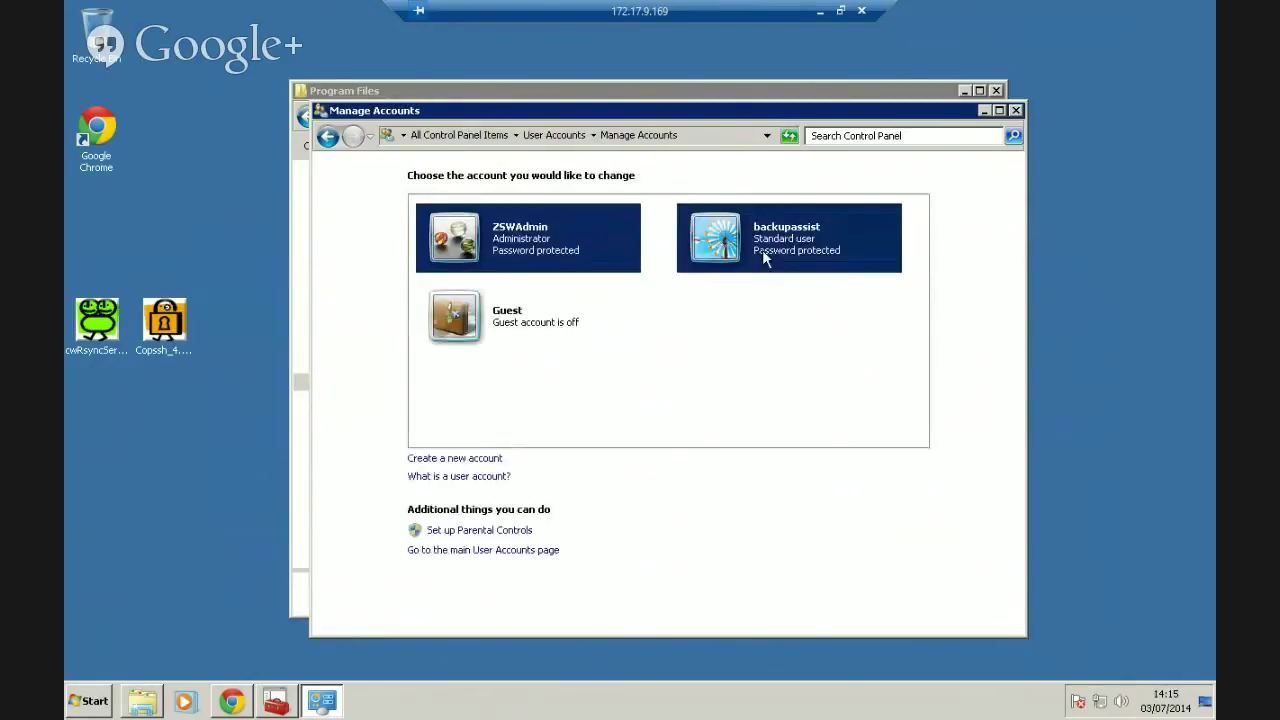
Delete the backupassist user account together with its files and close the Manage Accounts and Program Files windows.
click(750, 252)
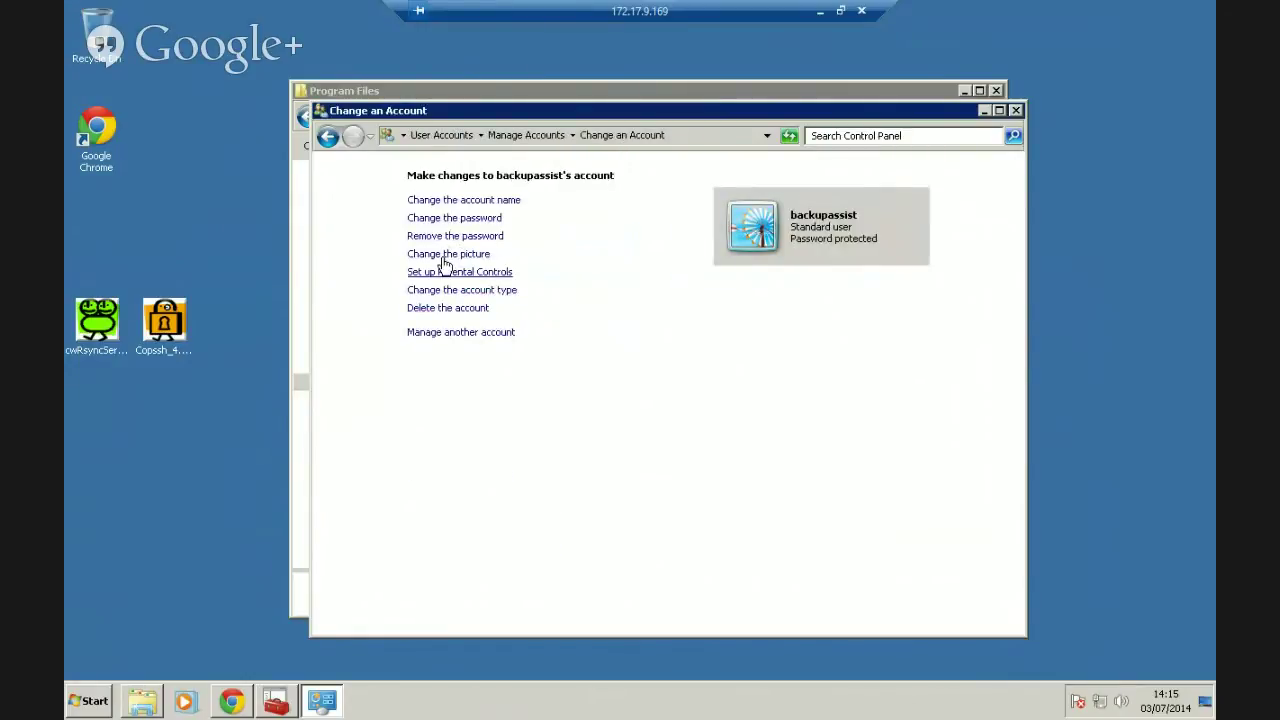
click(445, 308)
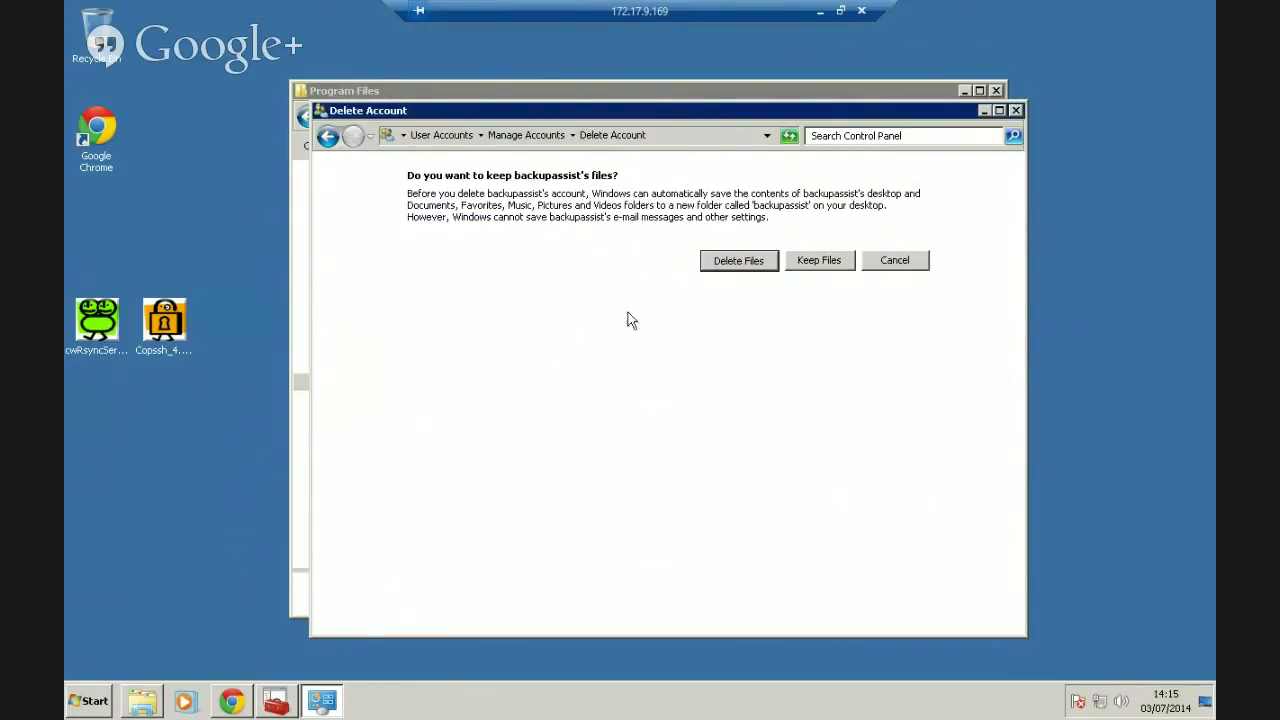
click(758, 266)
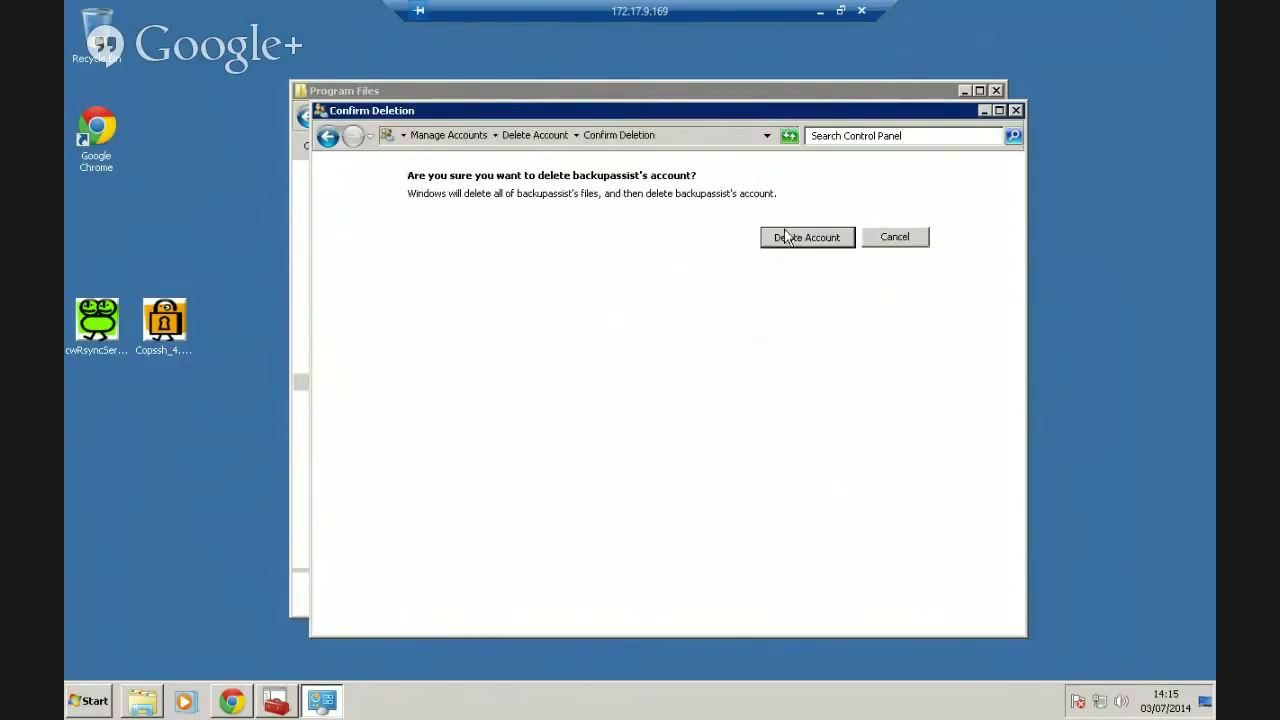
key(Return)
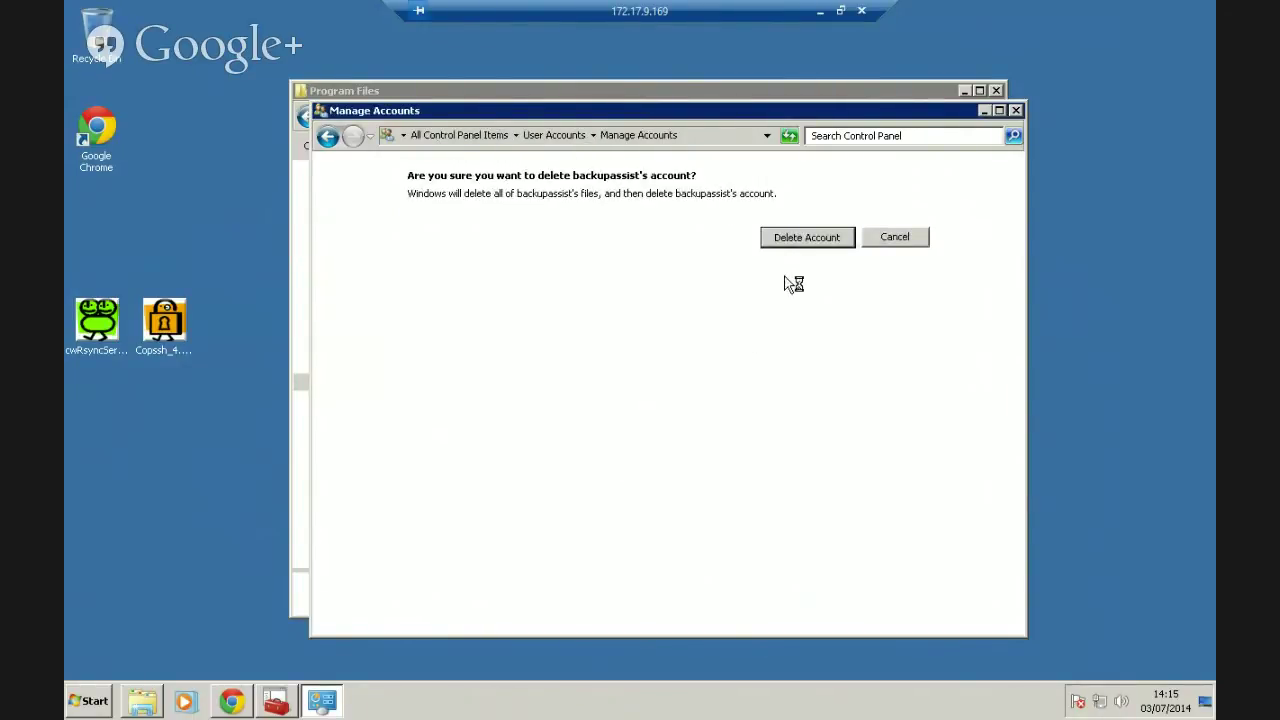
click(1015, 110)
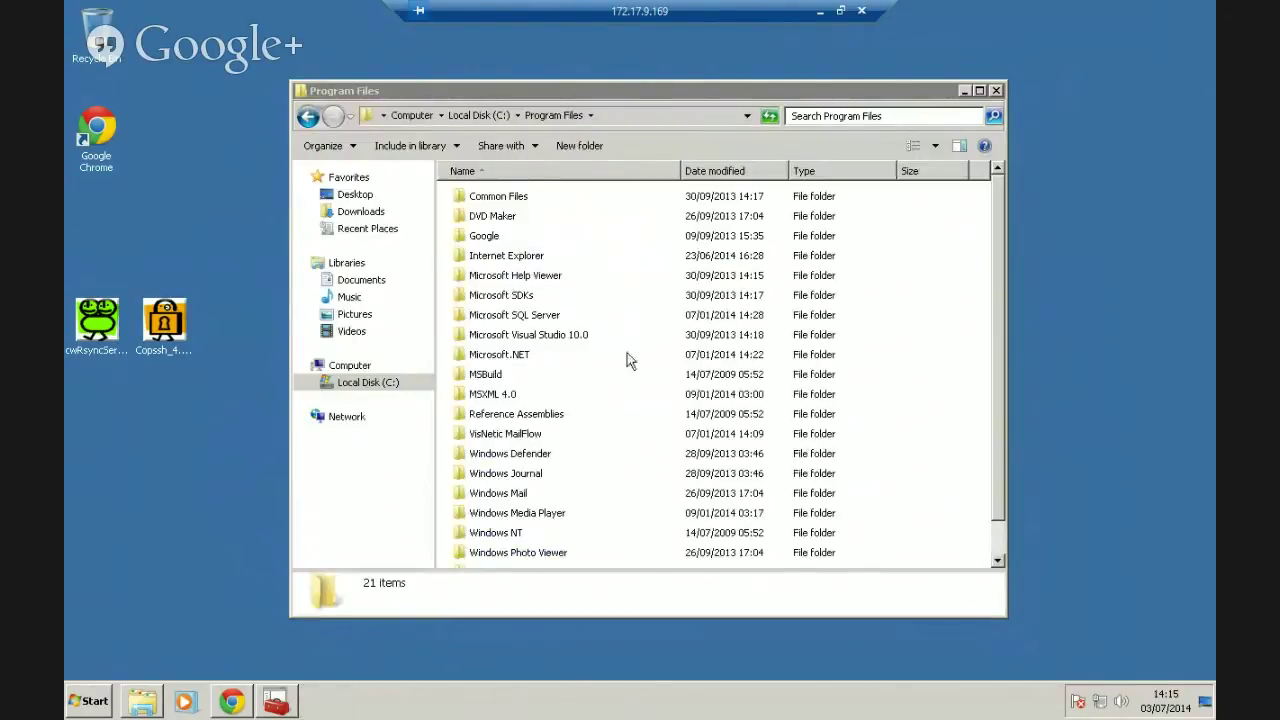
click(995, 90)
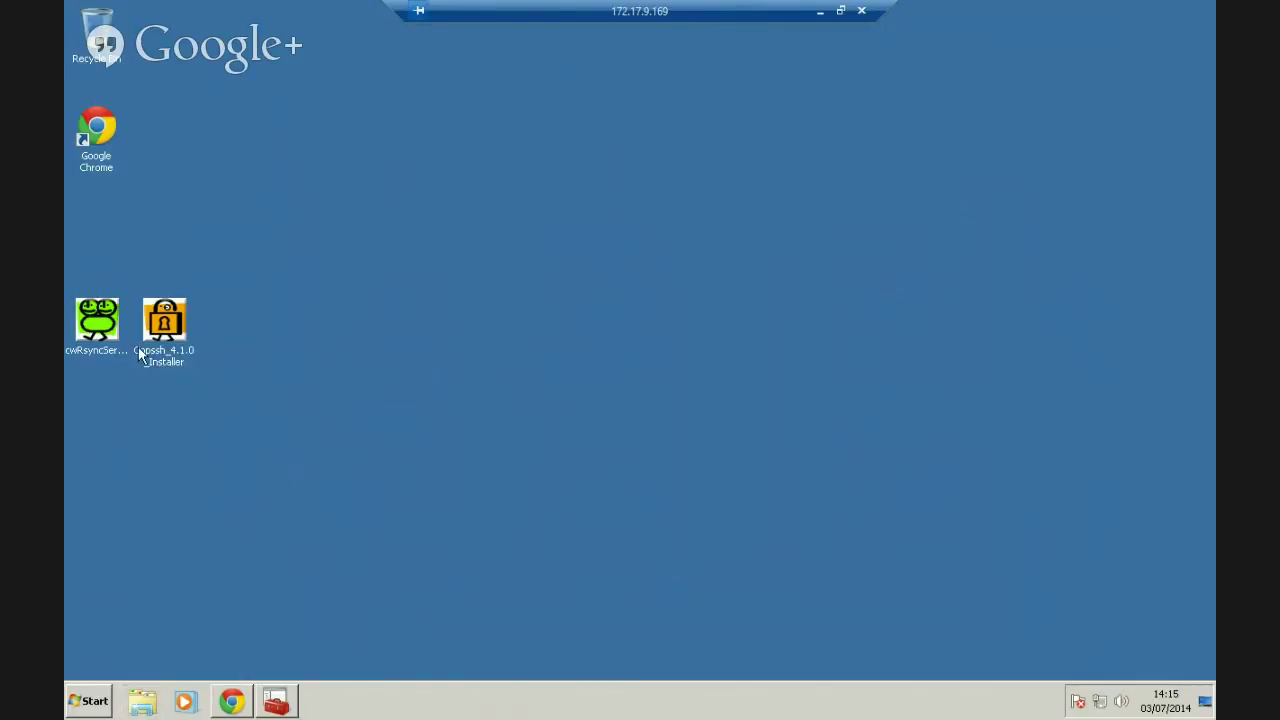
Install cwRsyncServer 4.1.0 from the desktop installer, accepting the license and the suggested SvcCWRSYNC service account credentials.
click(100, 332)
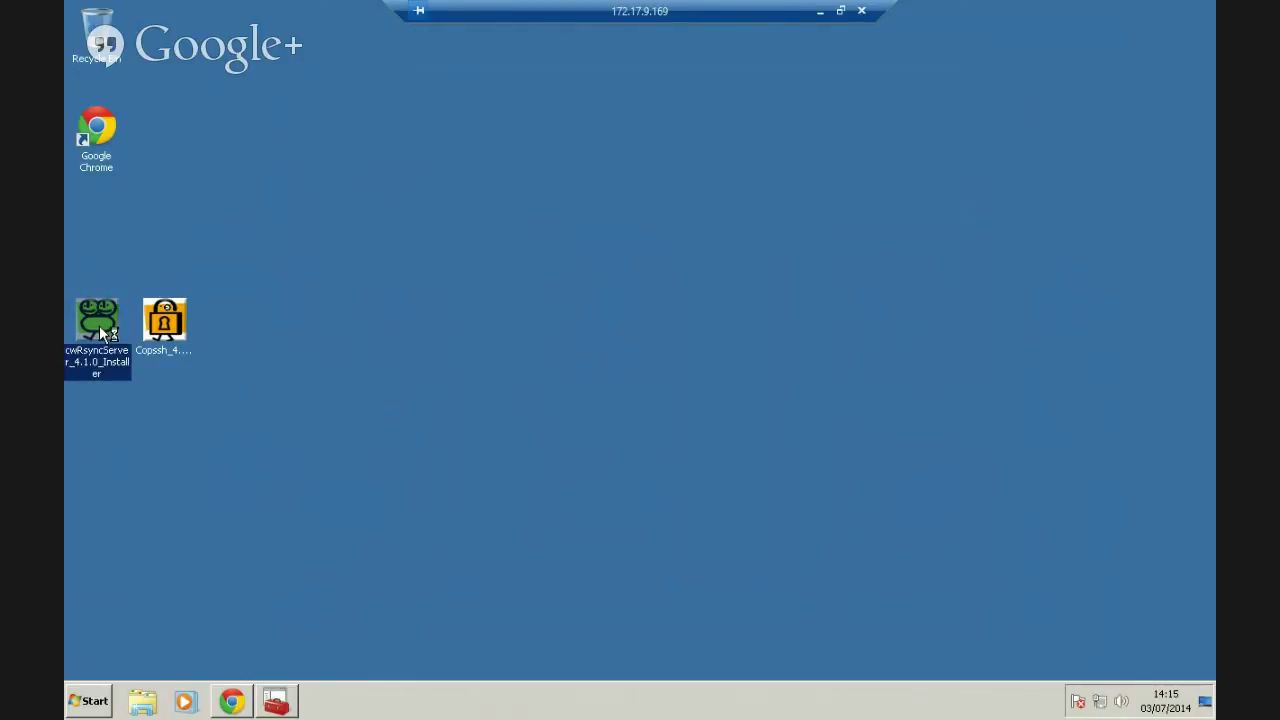
click(665, 361)
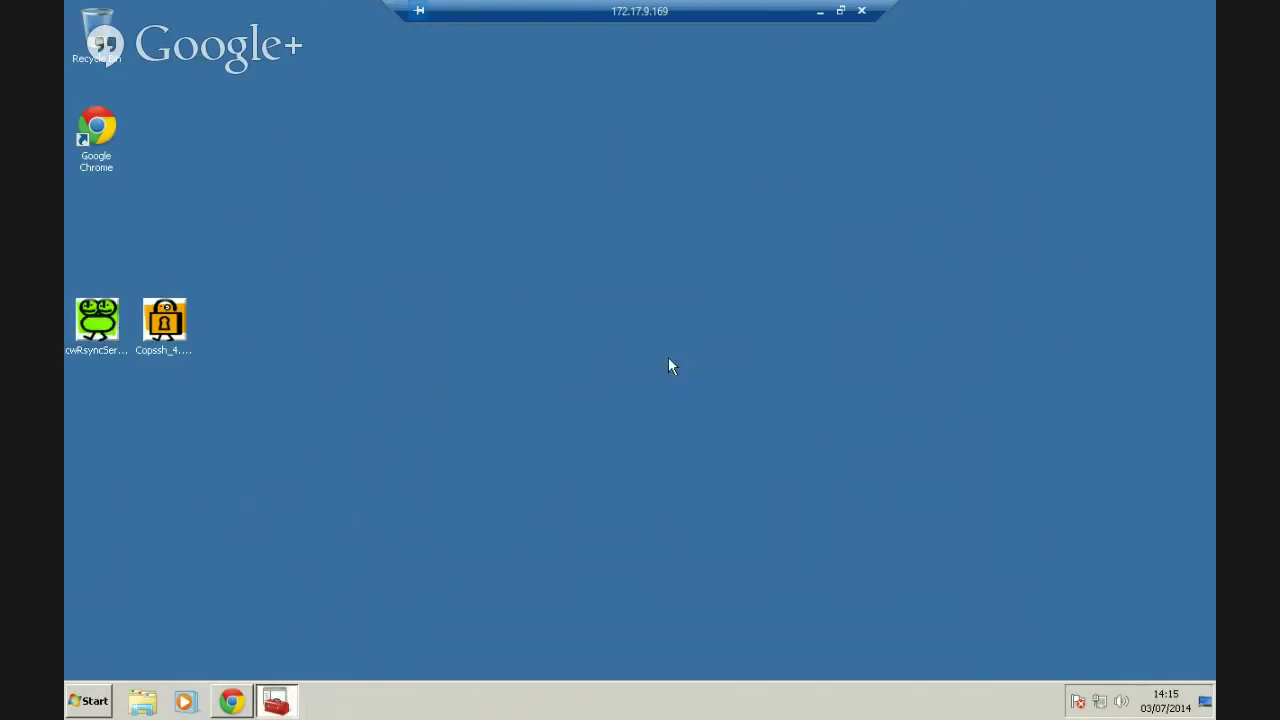
click(734, 490)
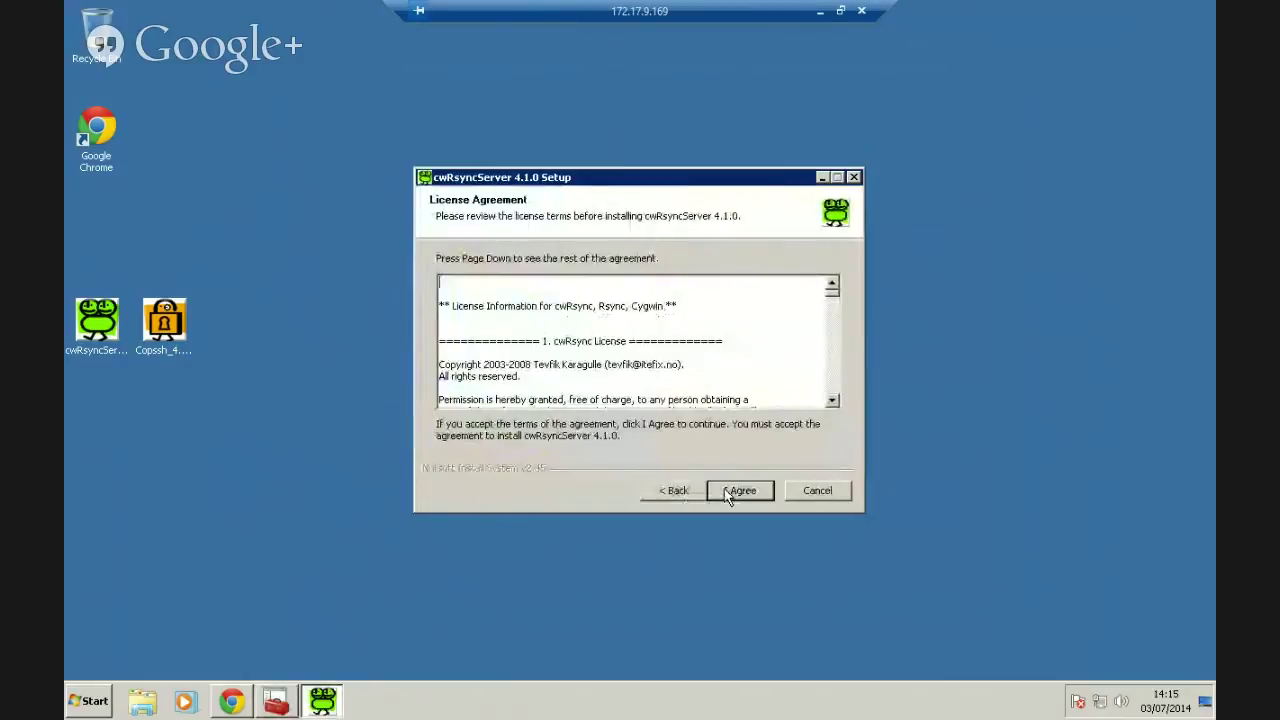
click(728, 492)
click(728, 492)
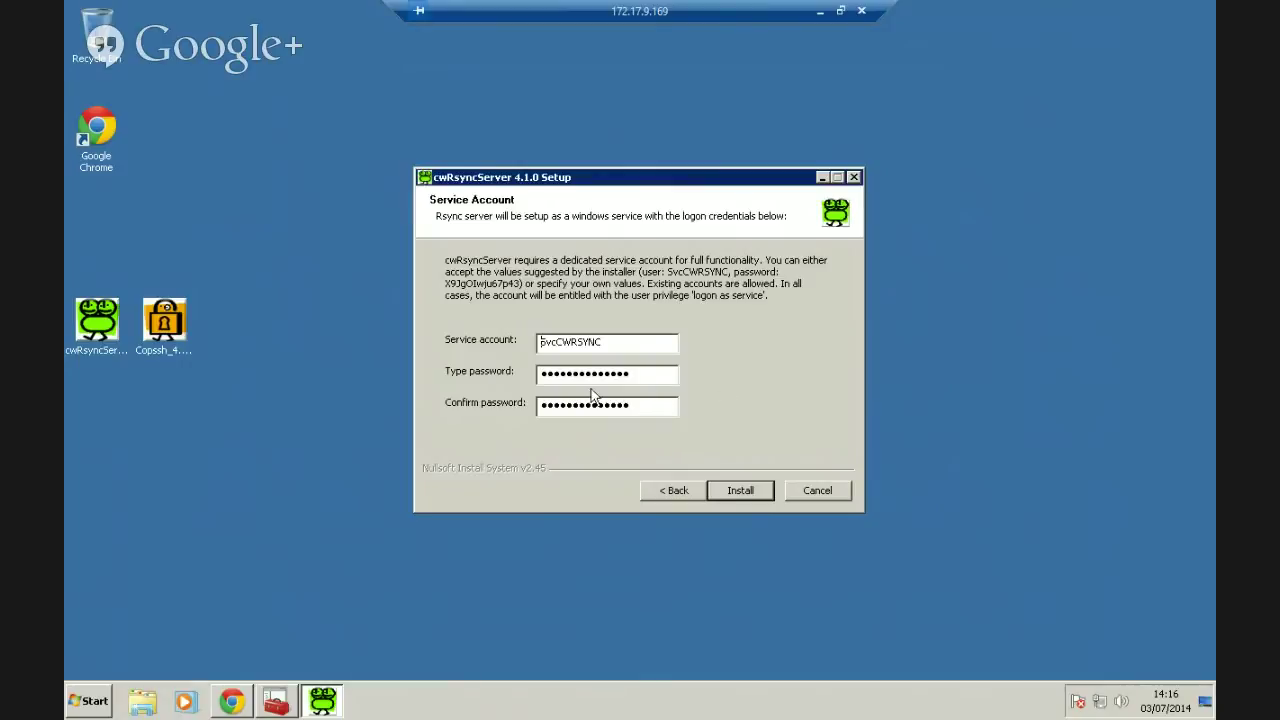
click(737, 489)
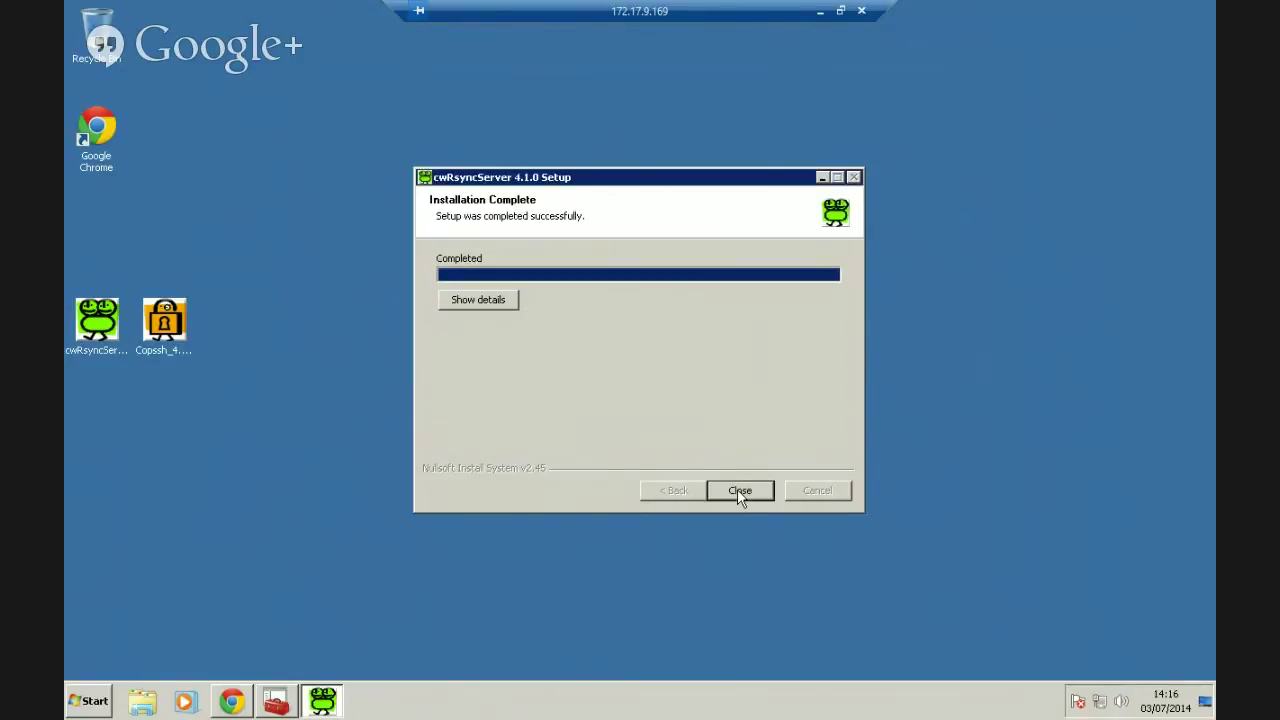
click(740, 491)
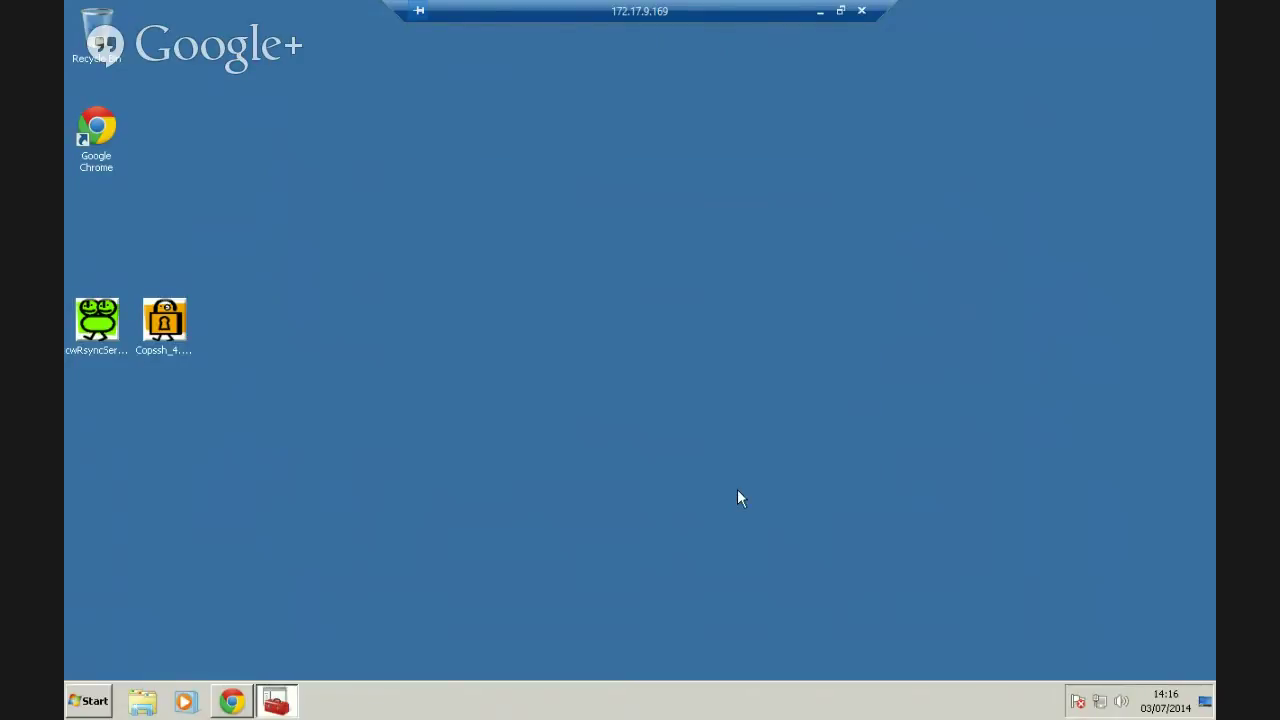
Install Copssh 4.1.0 into C:\Program Files\ICW with the suggested SvcCOPSSH service account, allowing the ICW Base upgrade/repair.
double_click(175, 328)
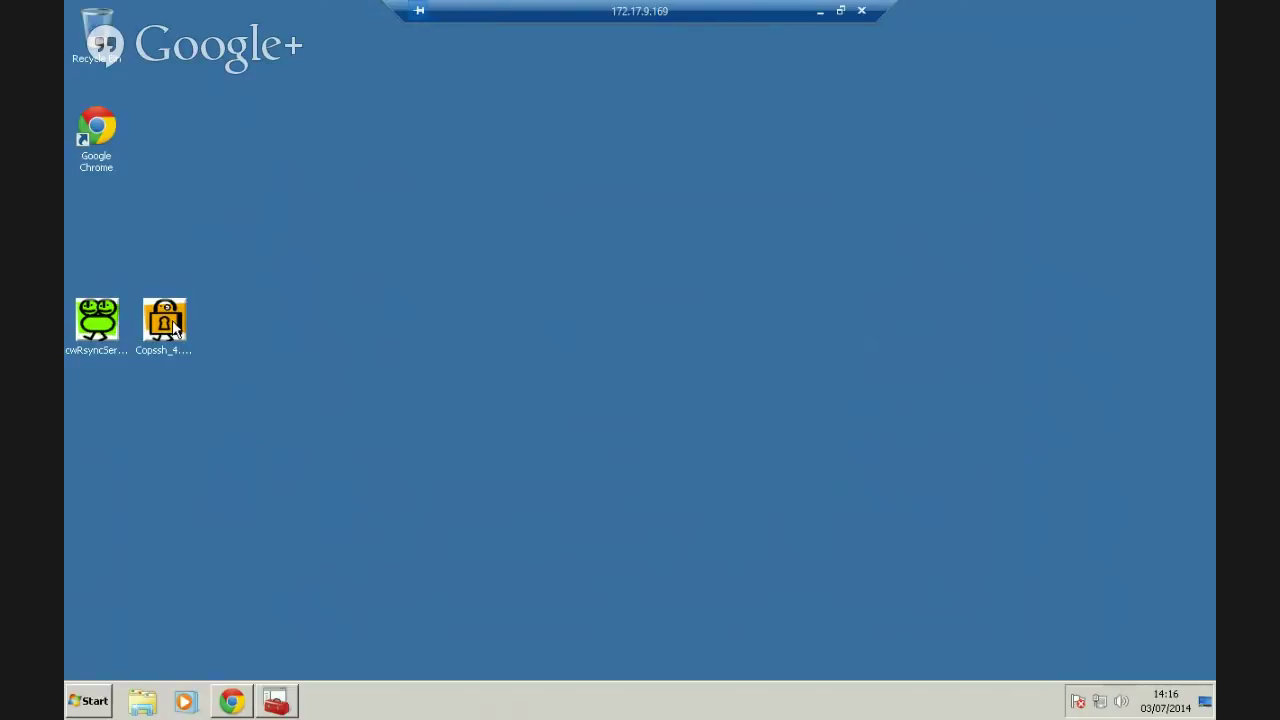
click(687, 364)
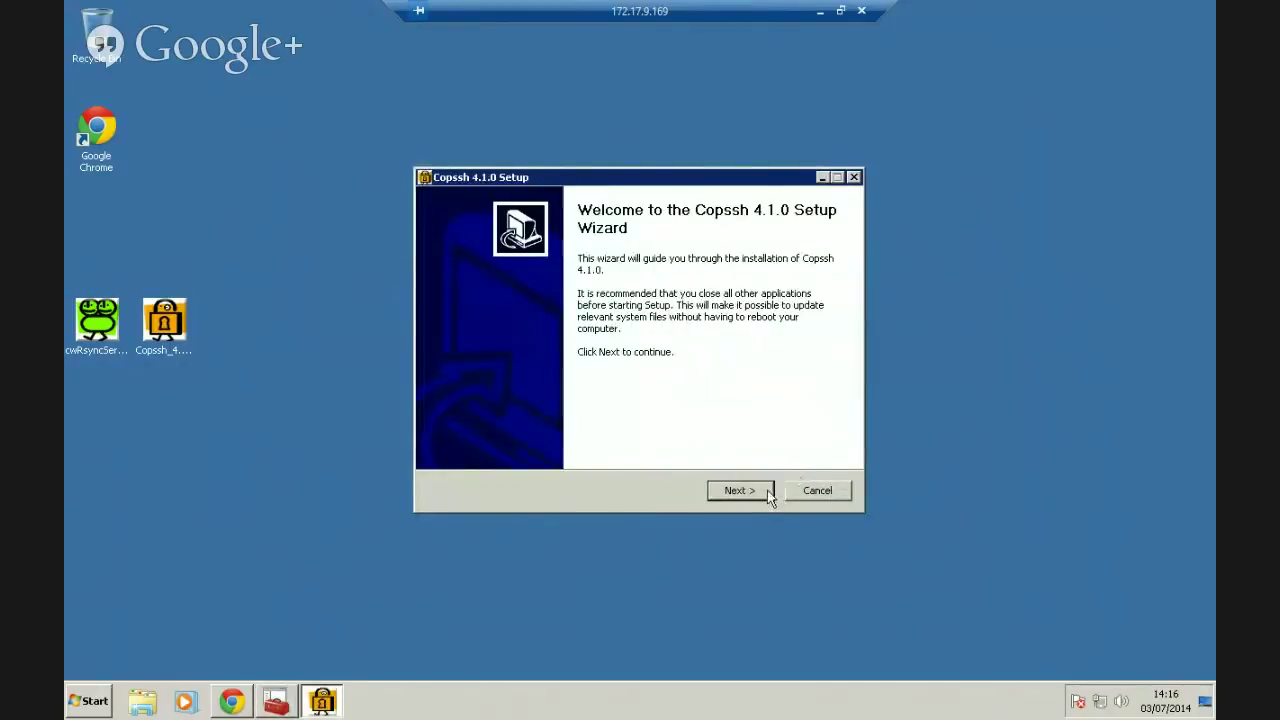
click(766, 490)
click(758, 492)
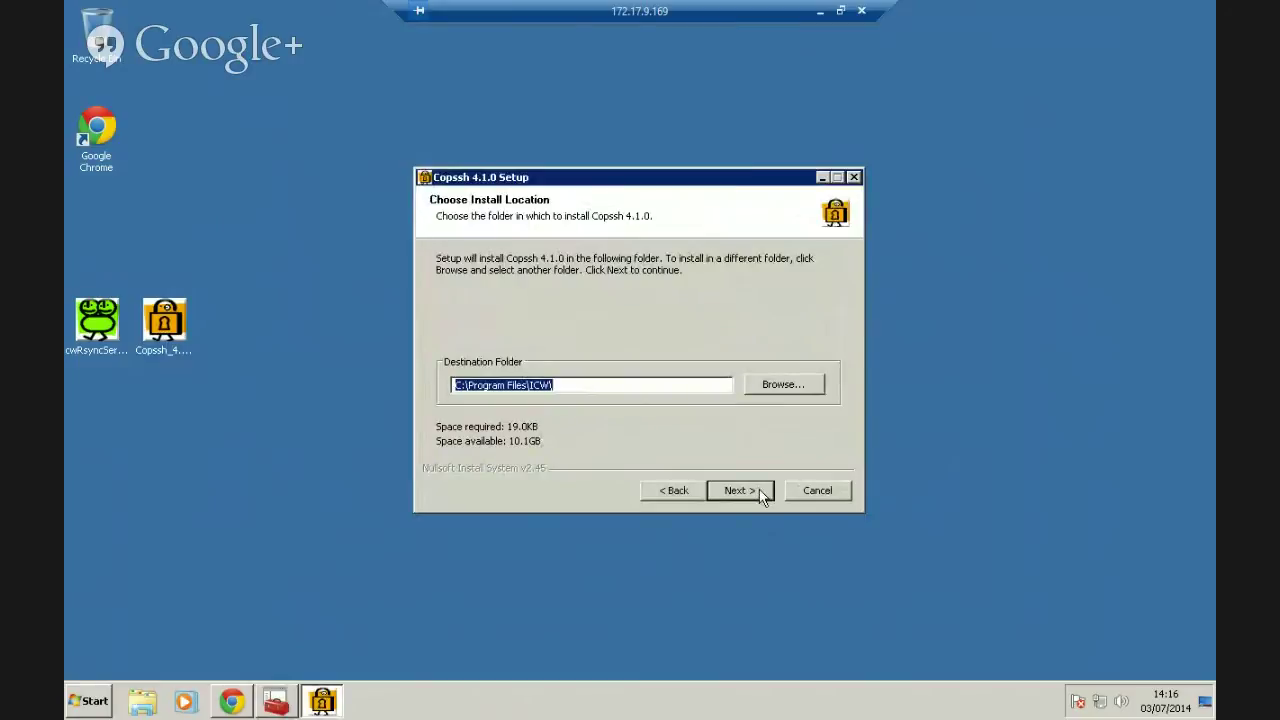
click(759, 490)
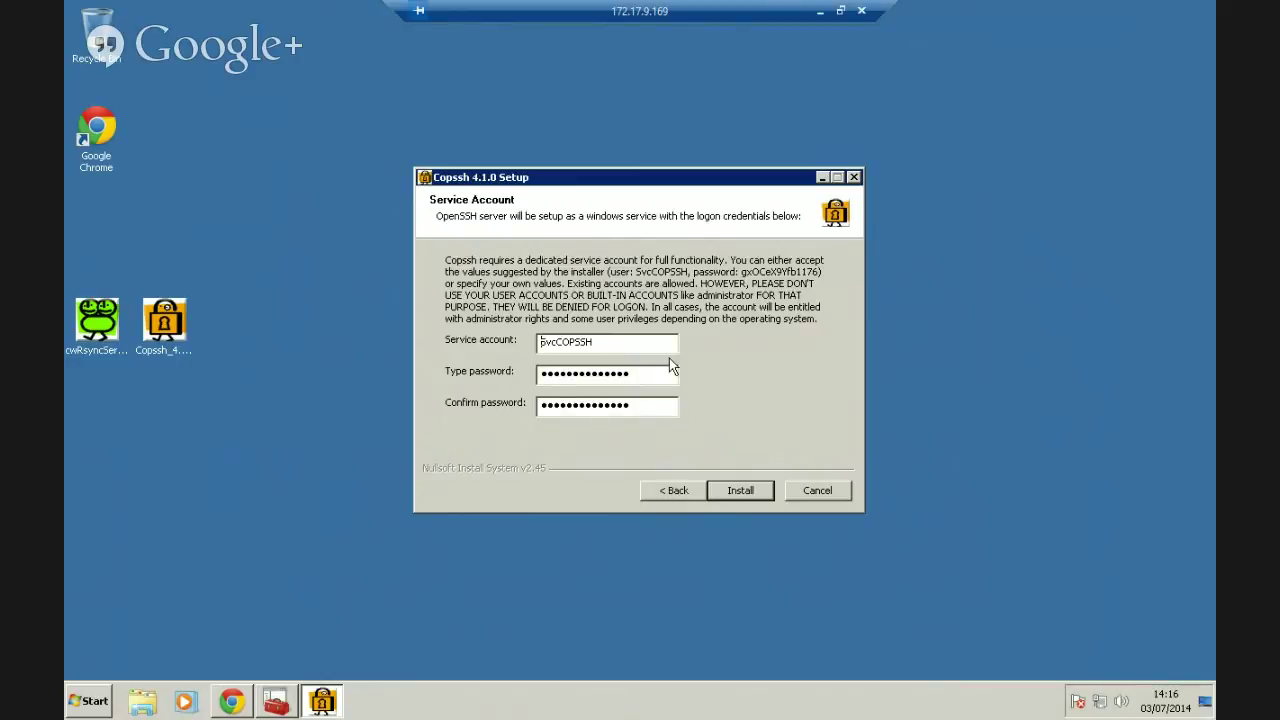
click(741, 490)
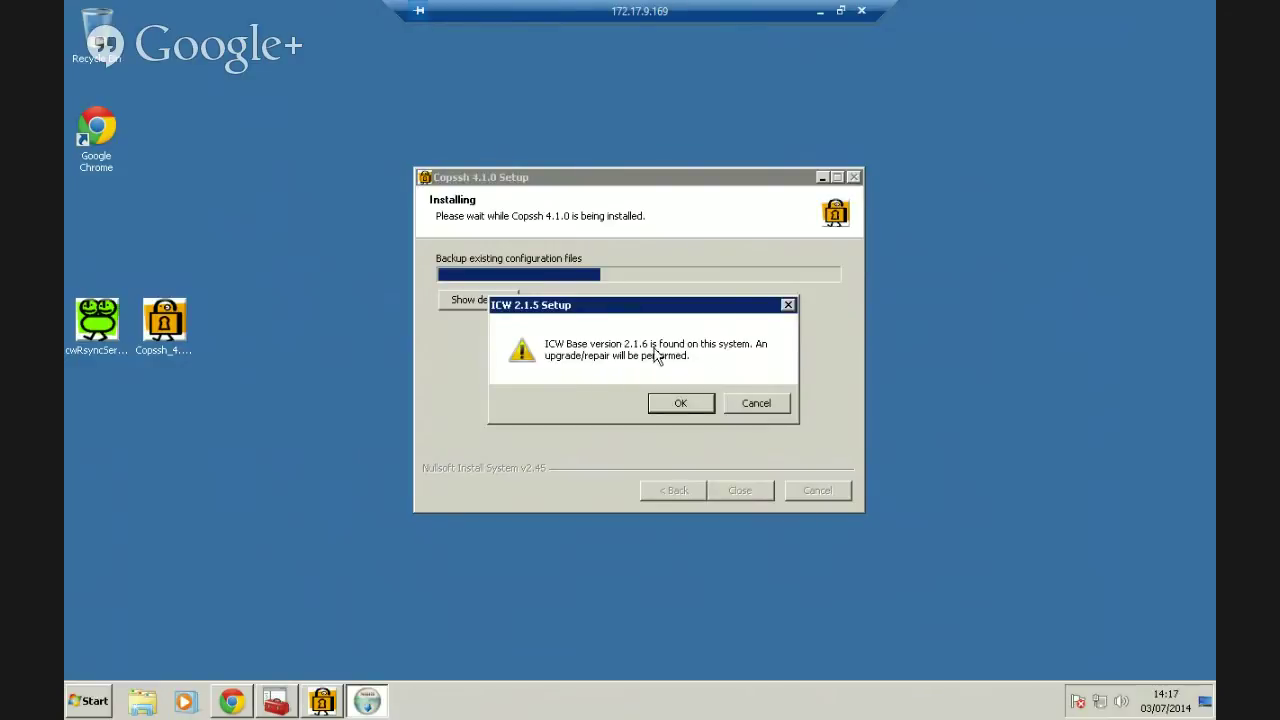
click(673, 405)
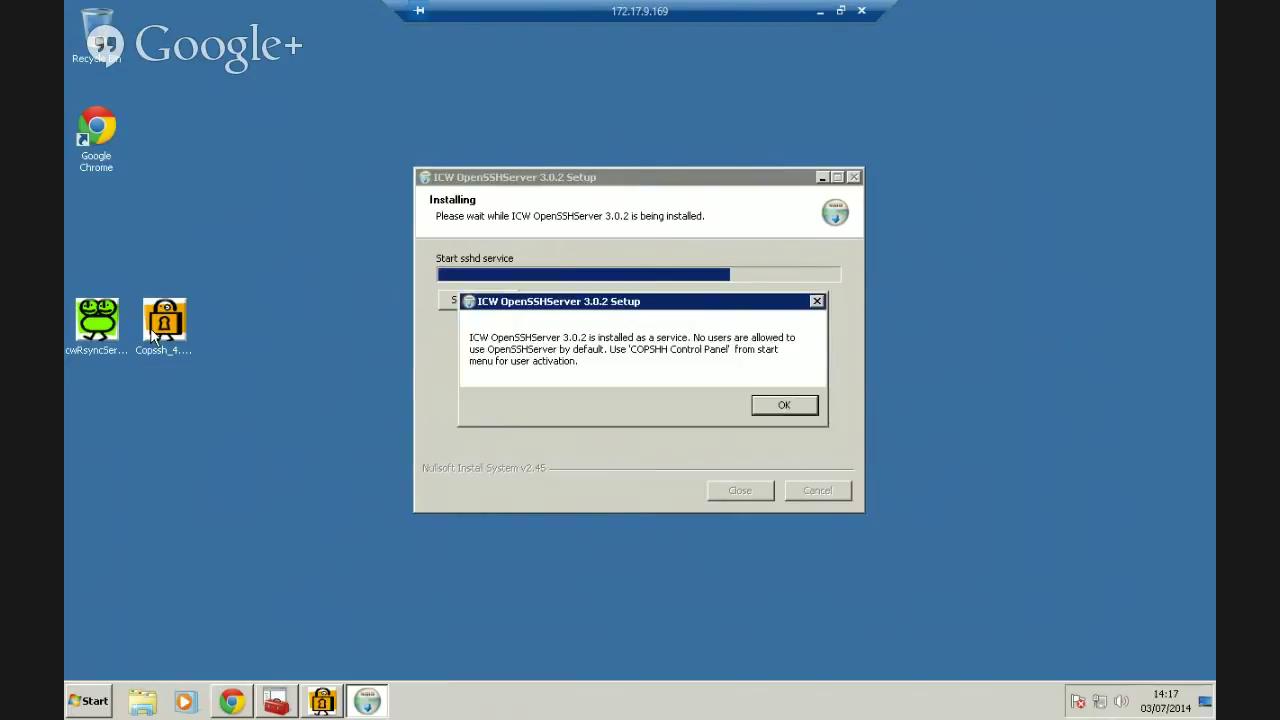
click(784, 405)
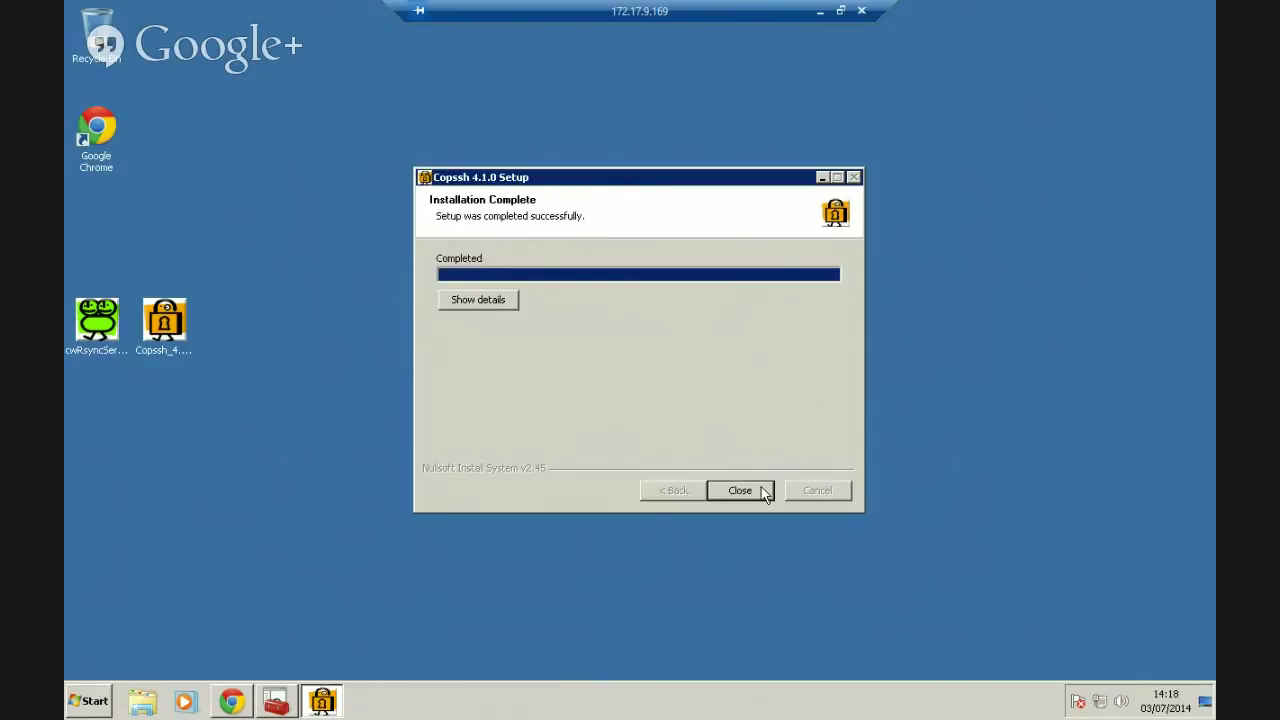
click(740, 490)
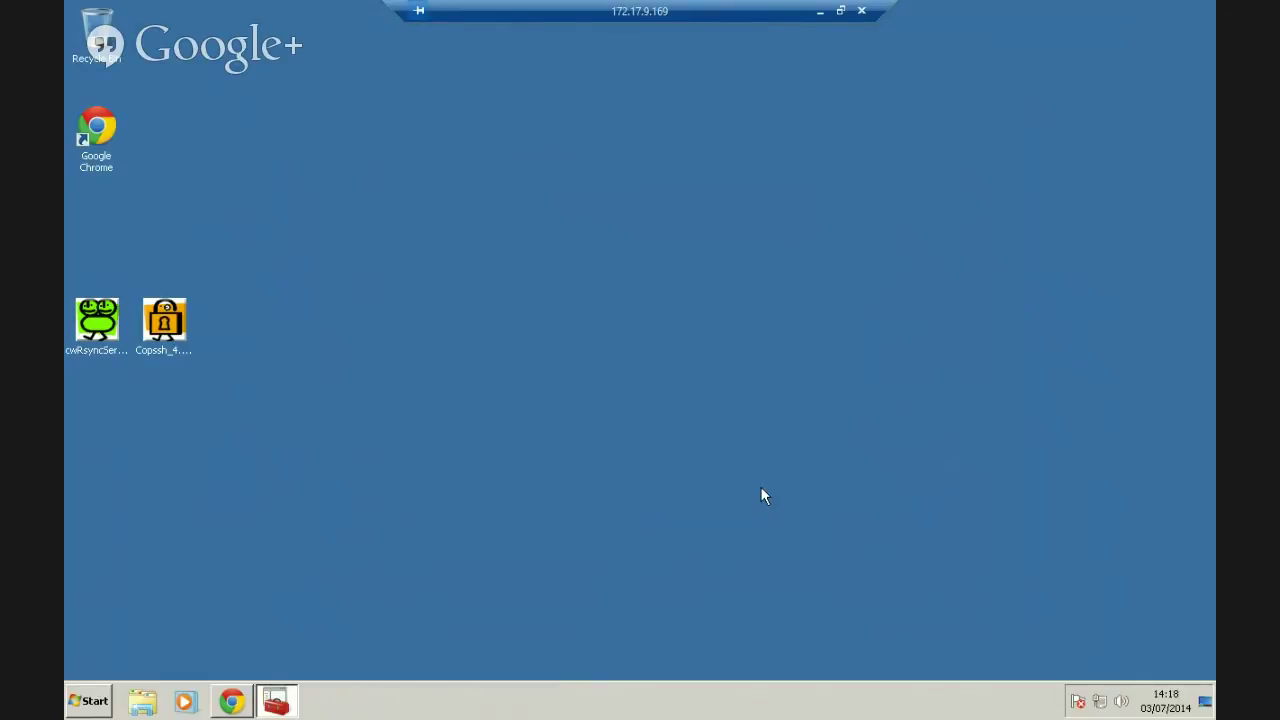
Set up a new user account named backupassist with the Administrator type through User Accounts in Control Panel.
click(95, 706)
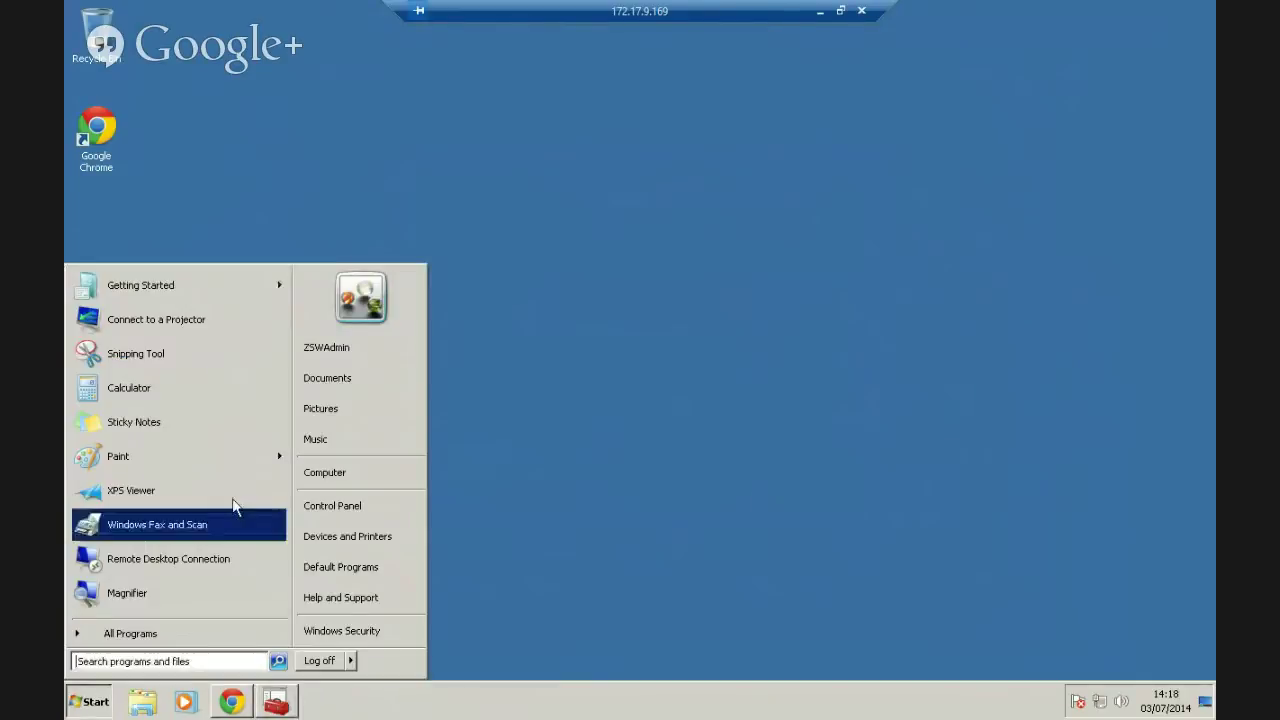
click(358, 503)
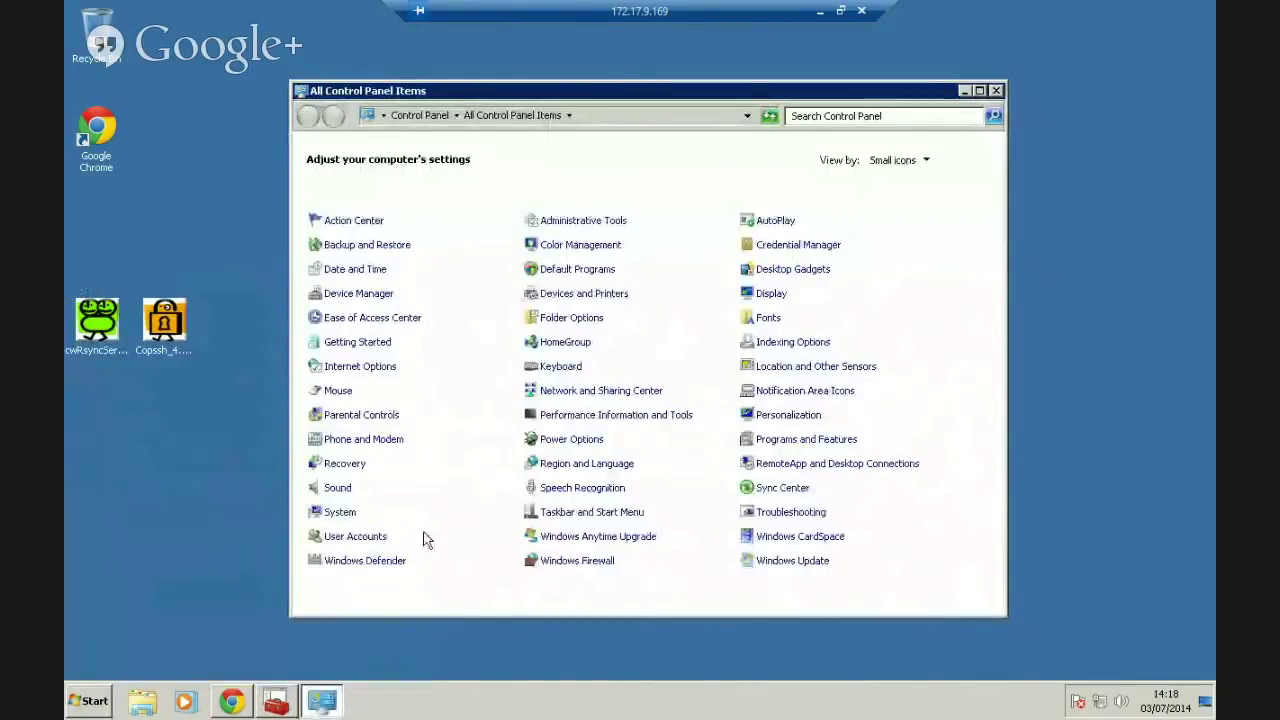
click(355, 536)
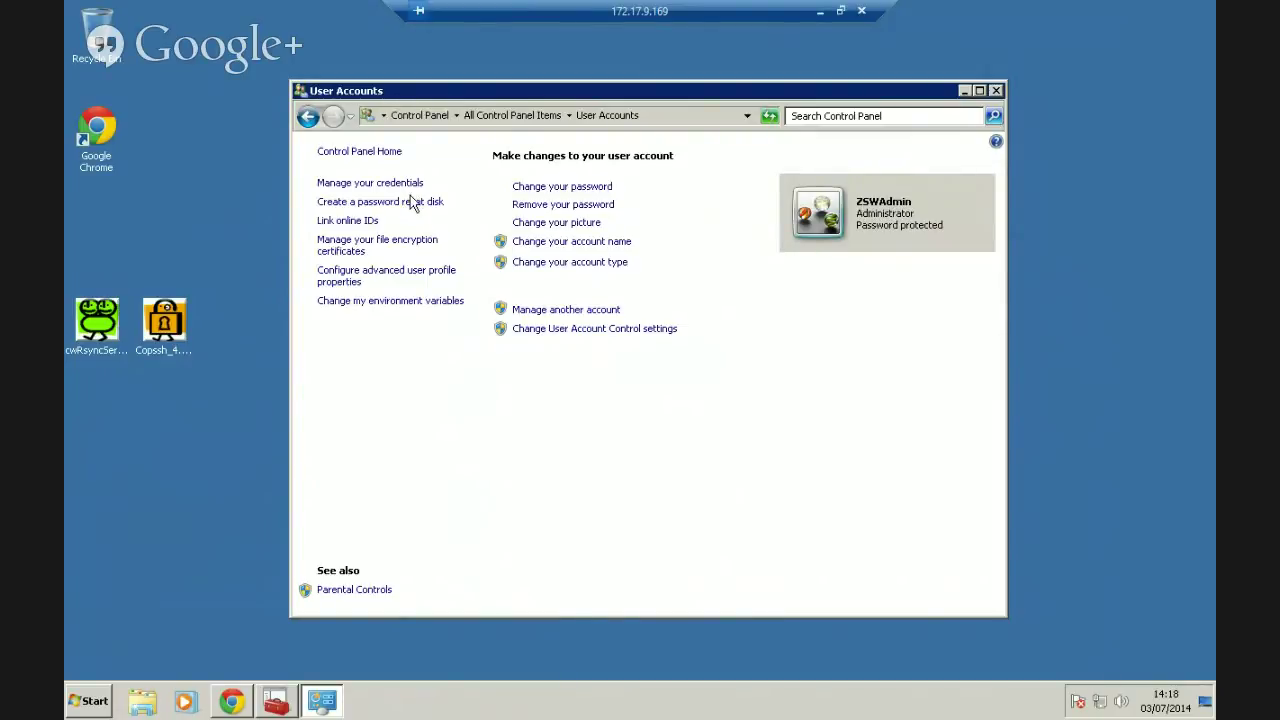
click(531, 311)
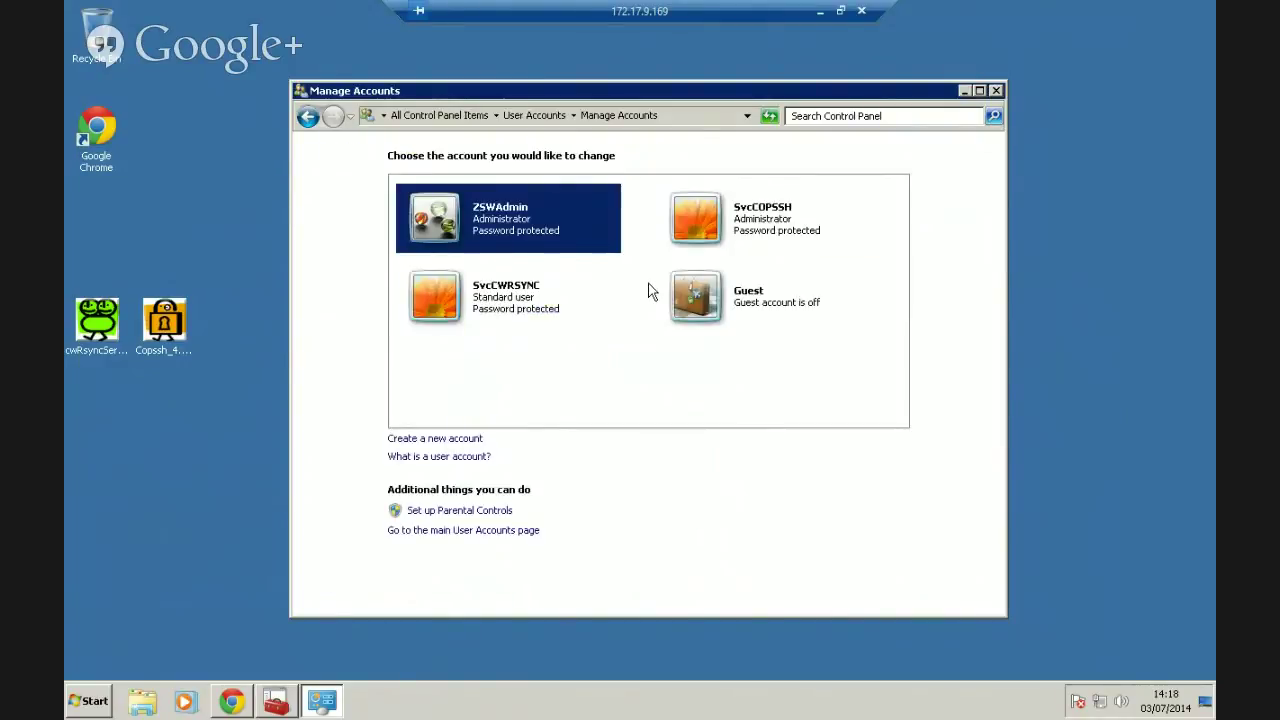
click(470, 441)
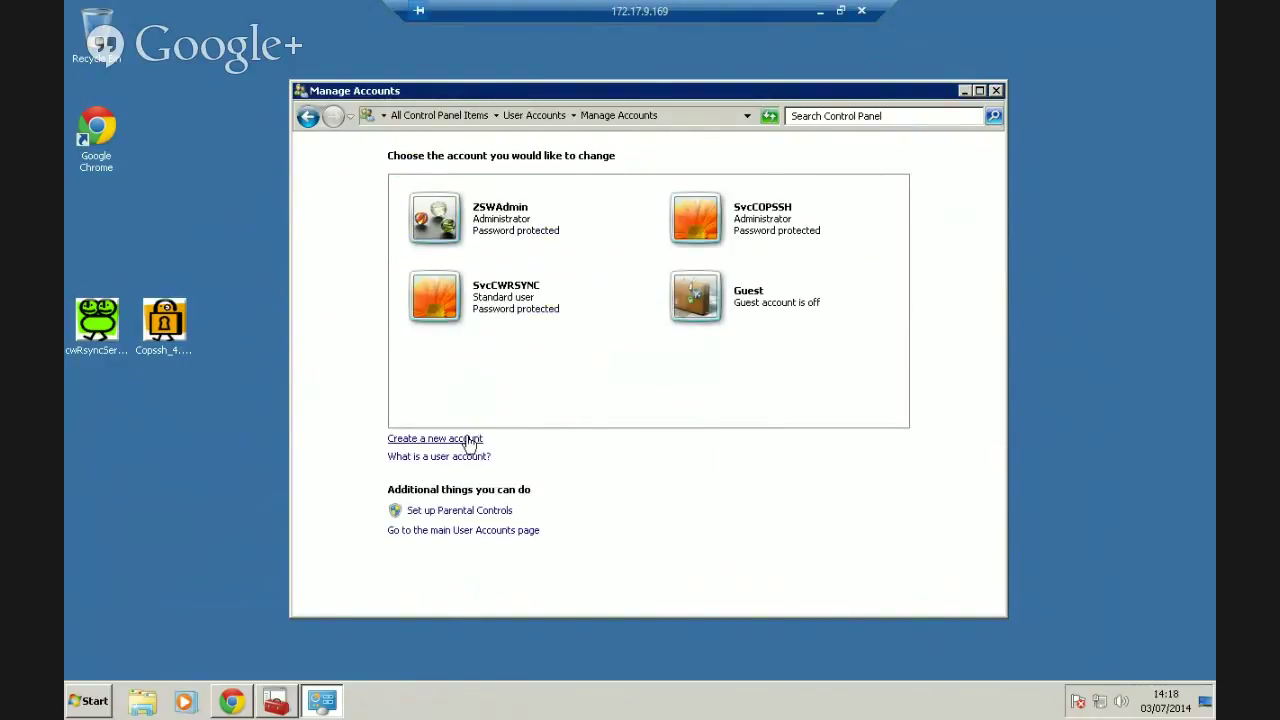
text(b)
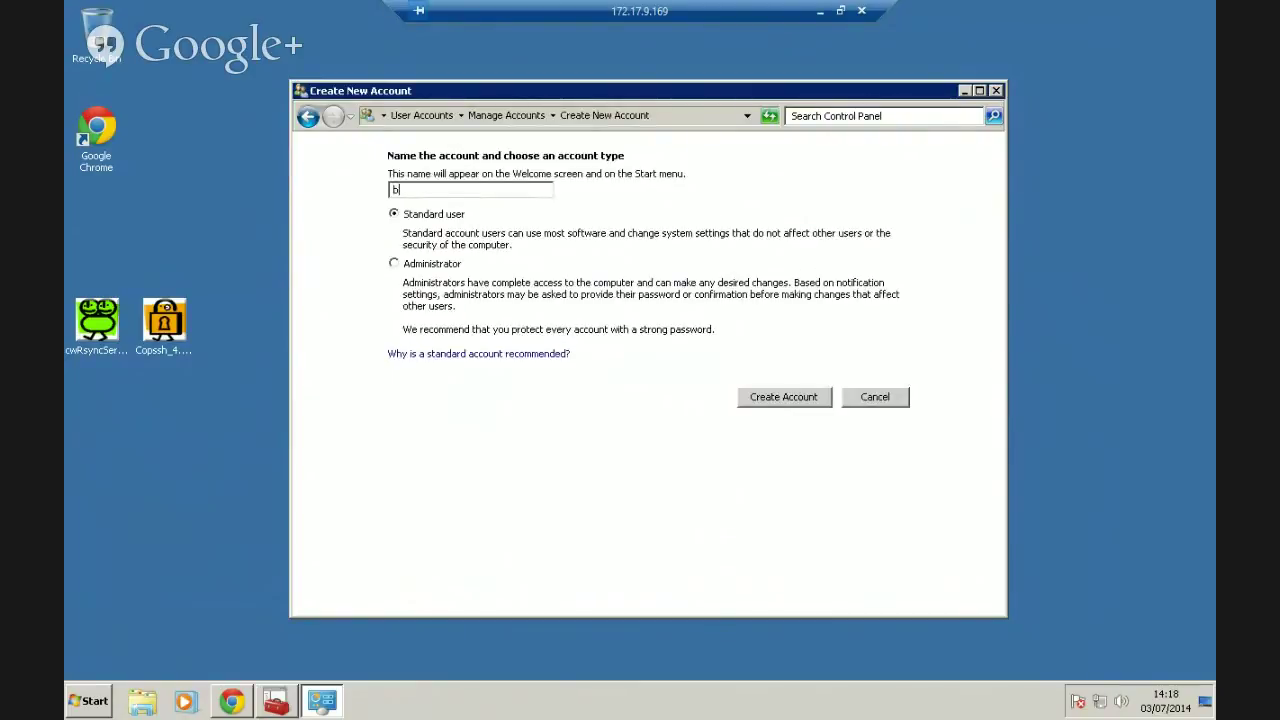
text(ackupassist)
click(394, 265)
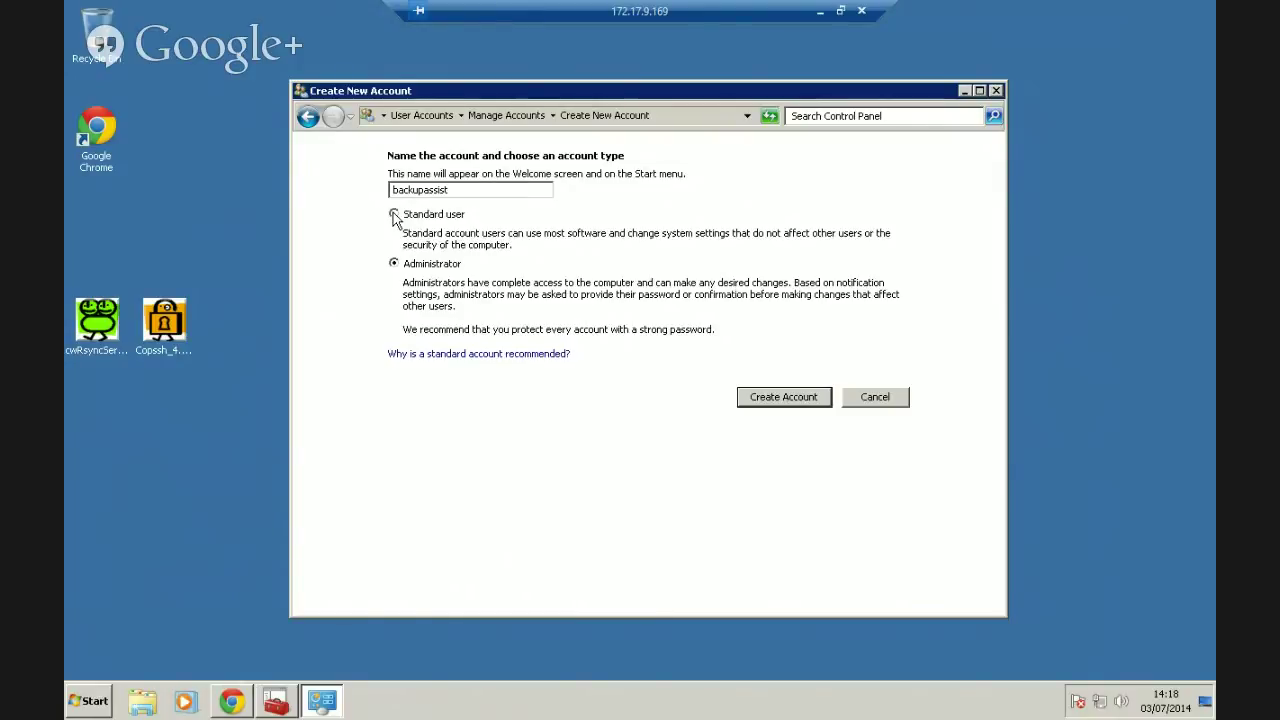
Look for the ICW folder in C:\Program Files and return to the new account form.
click(153, 706)
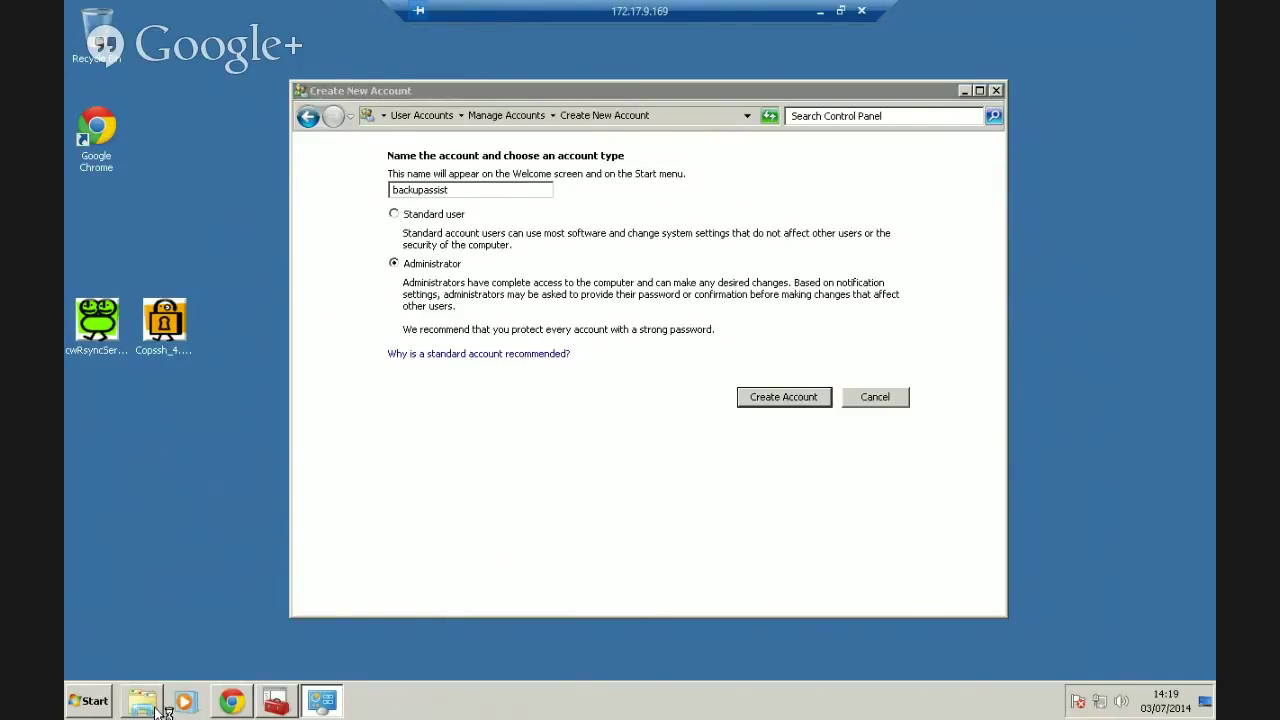
click(386, 406)
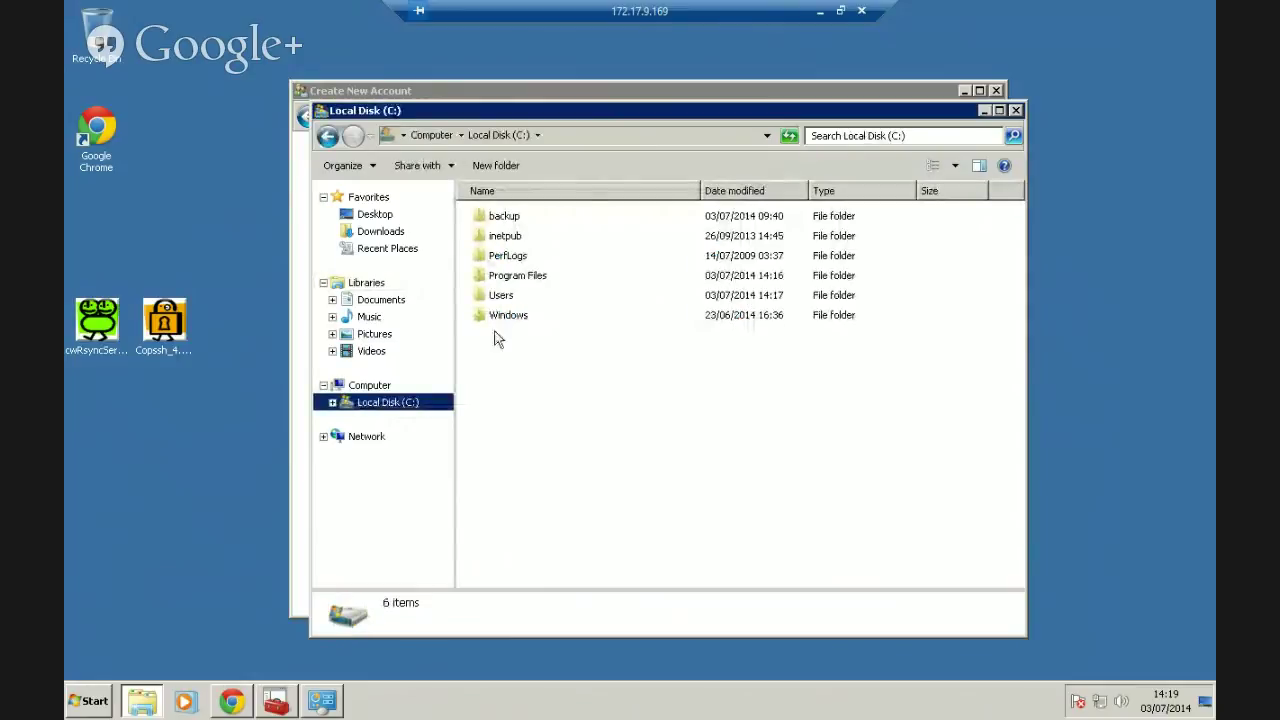
double_click(505, 273)
click(507, 278)
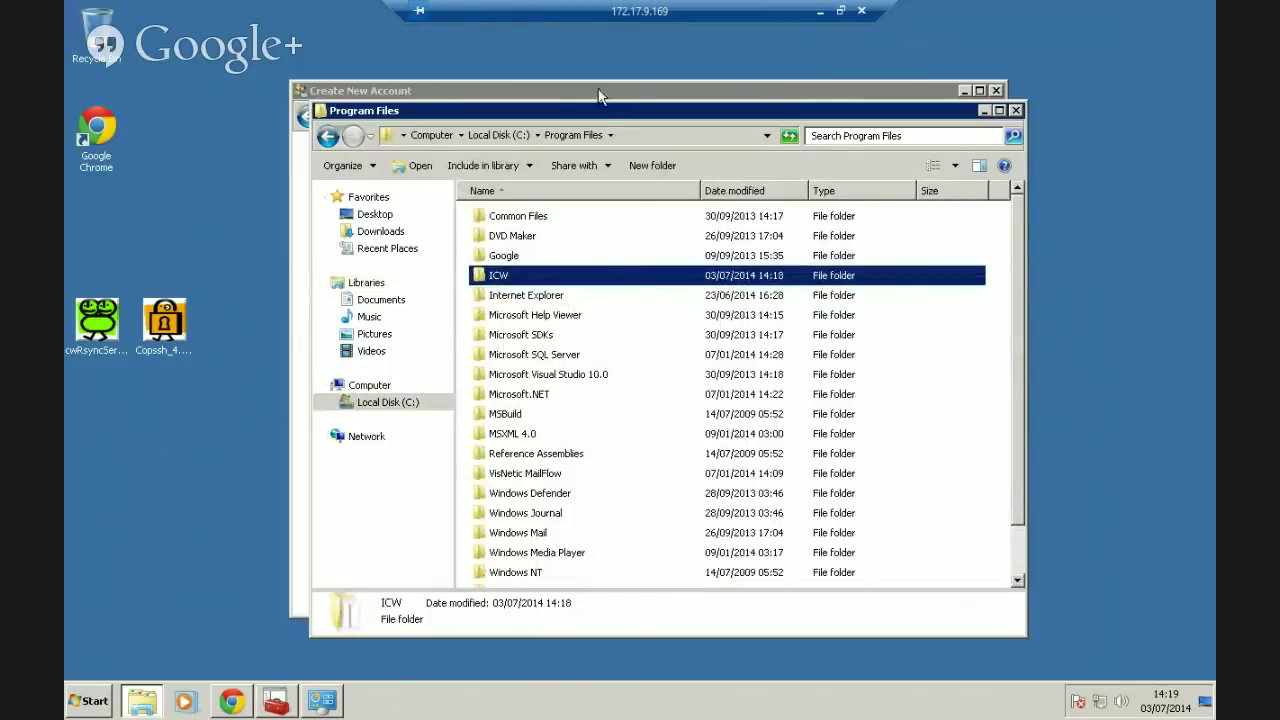
click(522, 91)
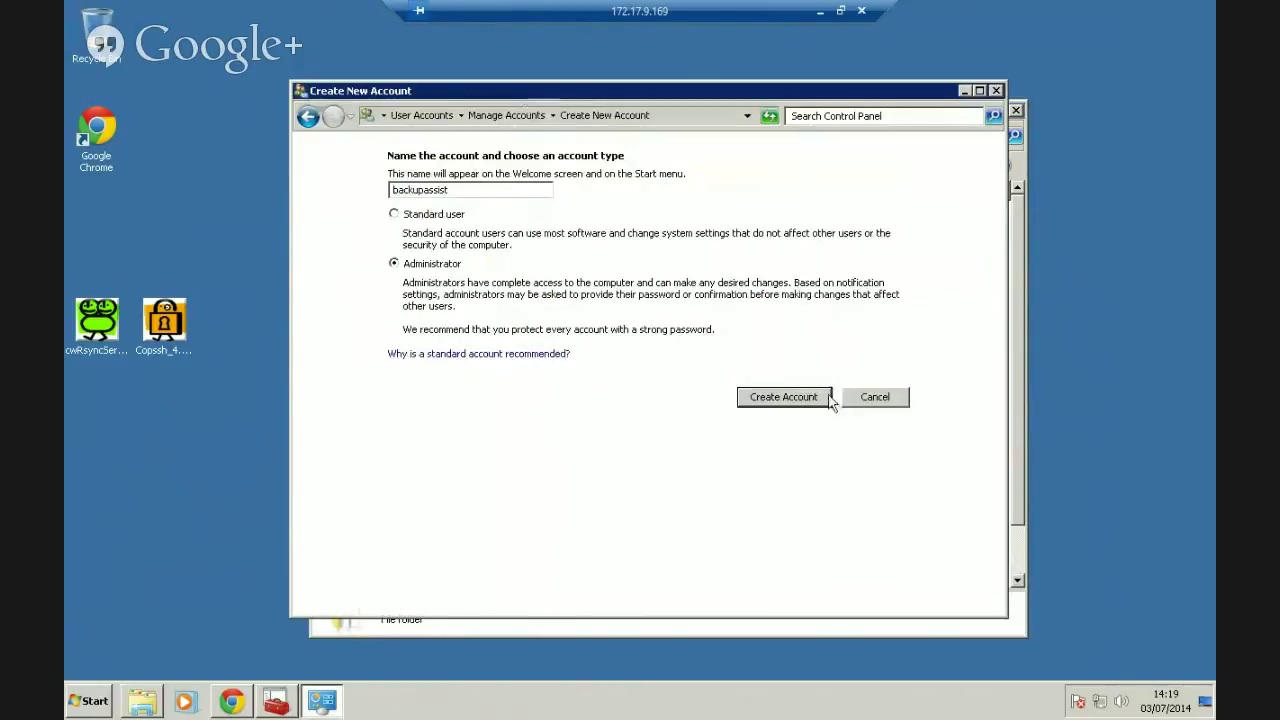
Create the backupassist administrator account and minimize the Manage Accounts and Program Files windows.
click(799, 402)
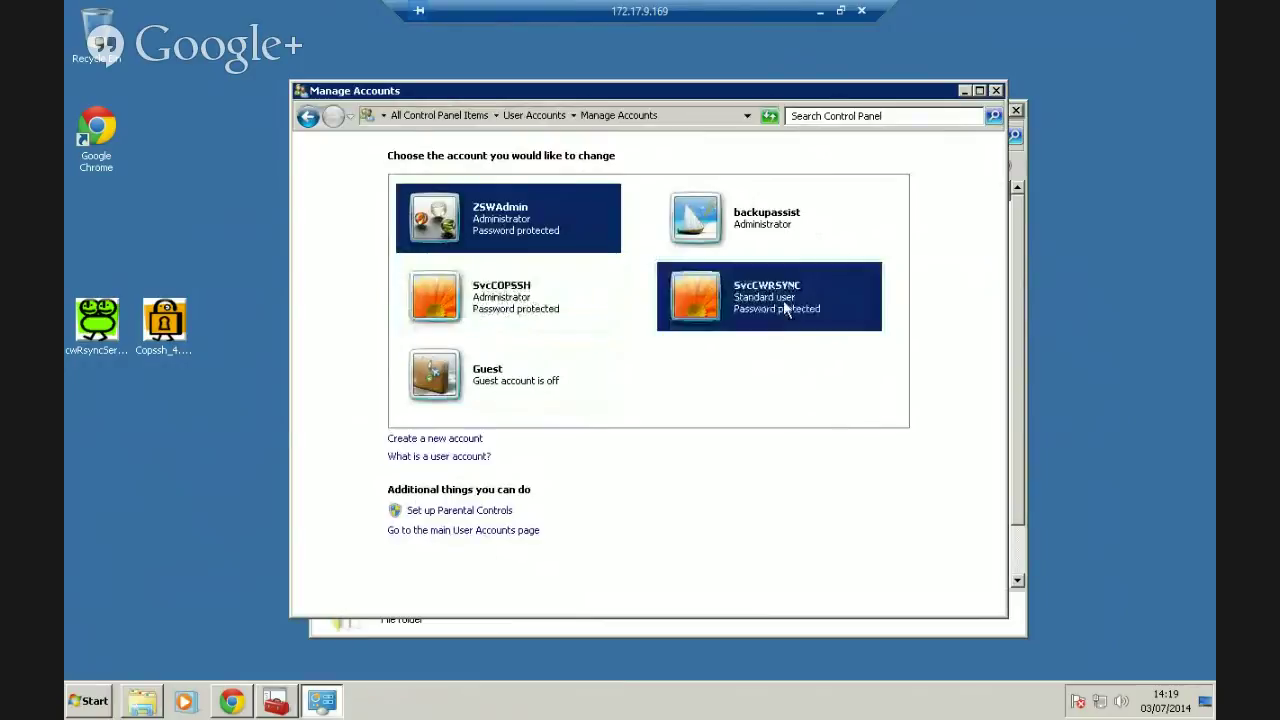
click(963, 92)
click(984, 111)
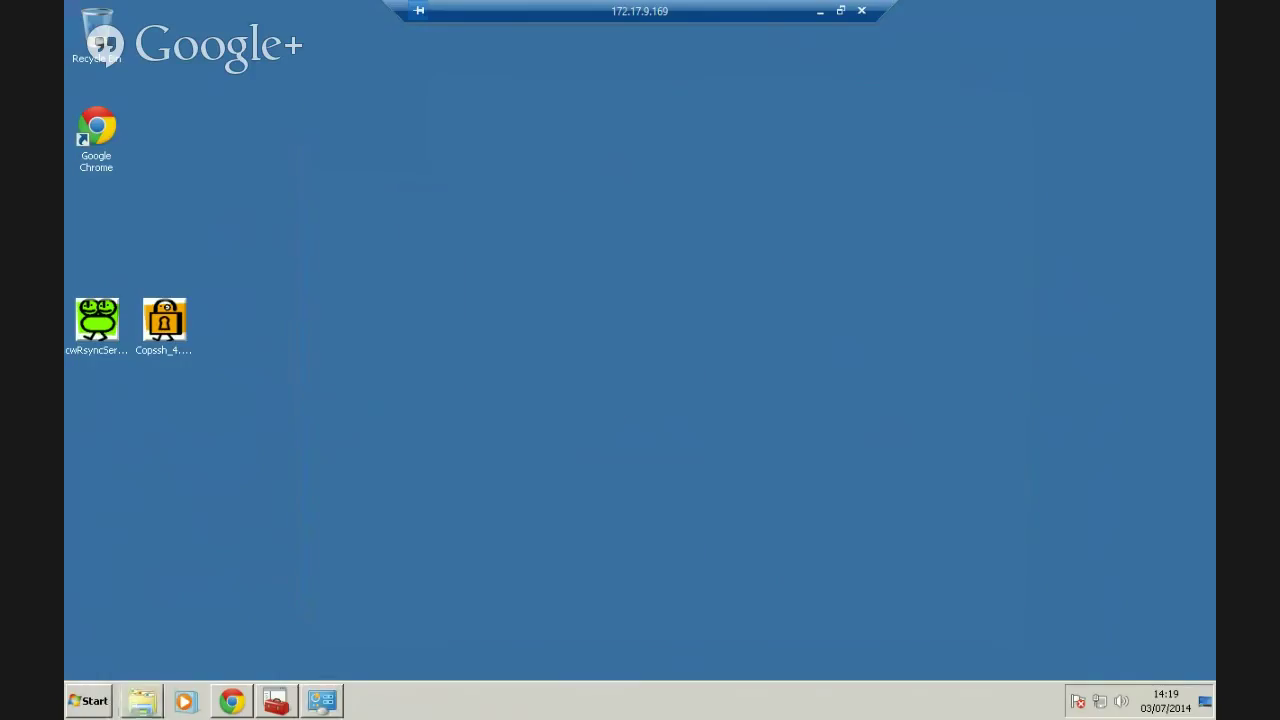
Launch the COPSSH Control Panel from the Copssh program group and move its window nearer the middle of the desktop.
click(92, 704)
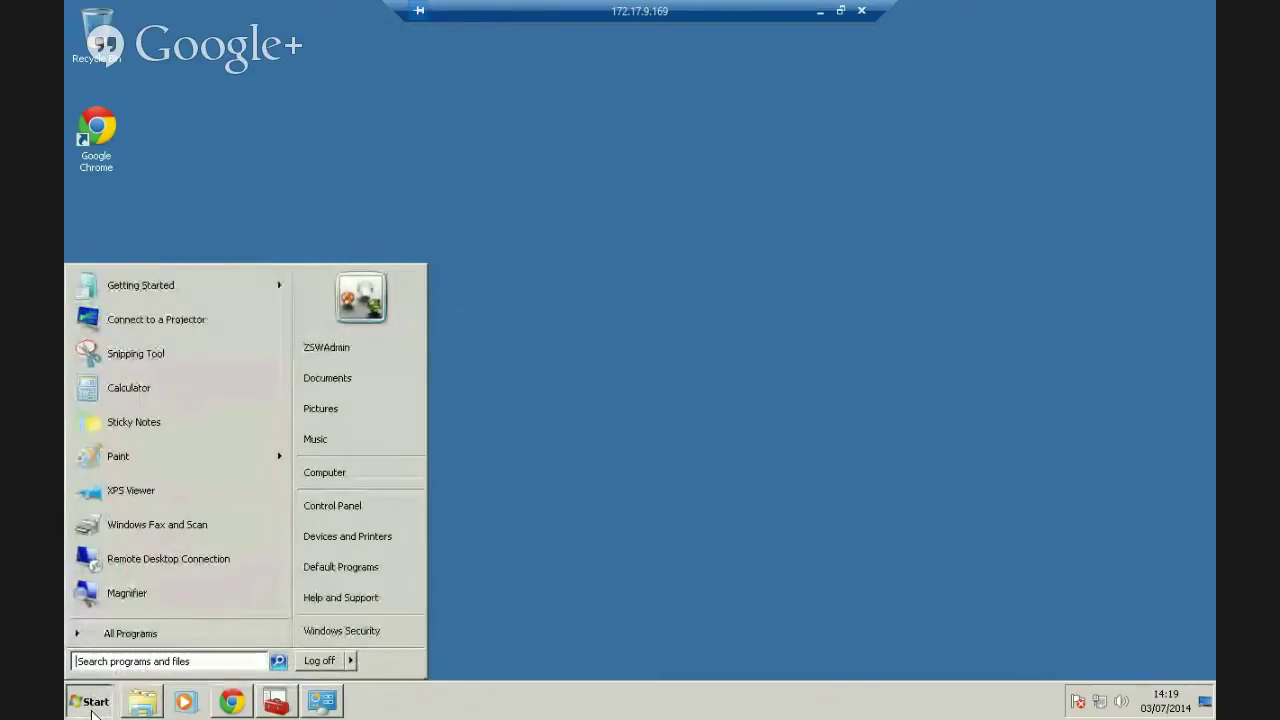
click(99, 635)
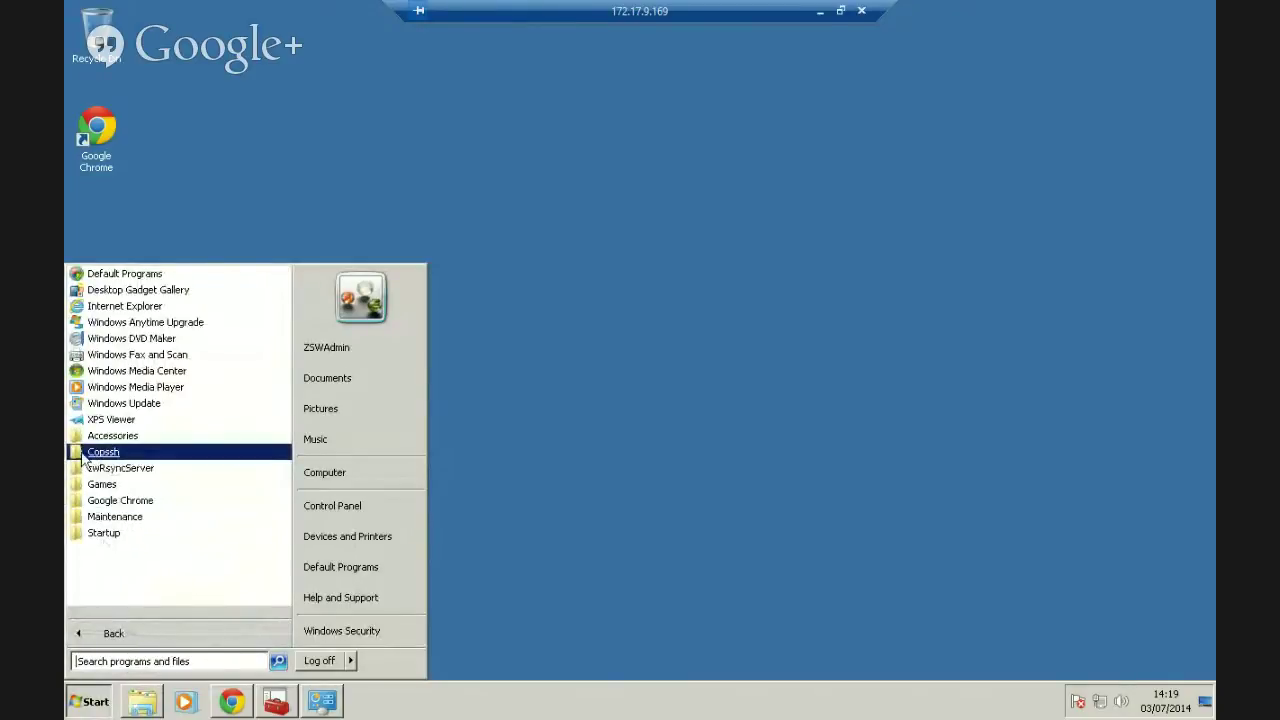
click(78, 456)
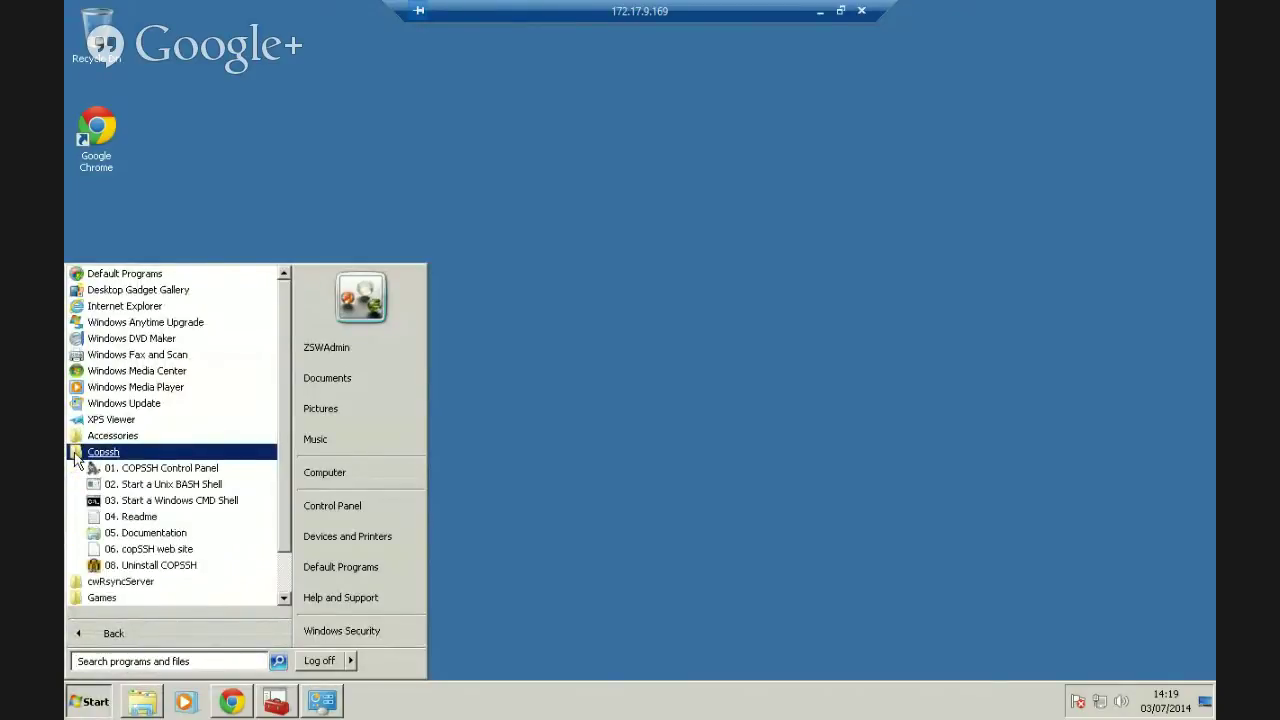
click(157, 470)
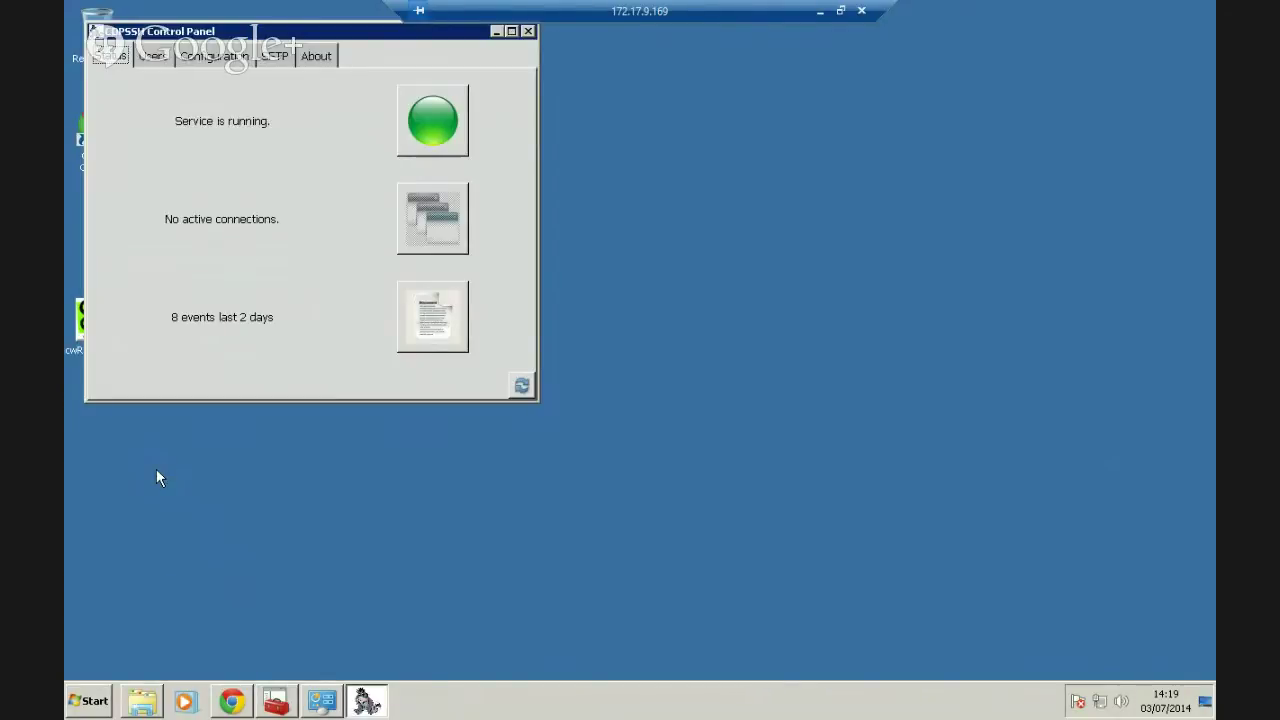
drag(400, 34, 597, 100)
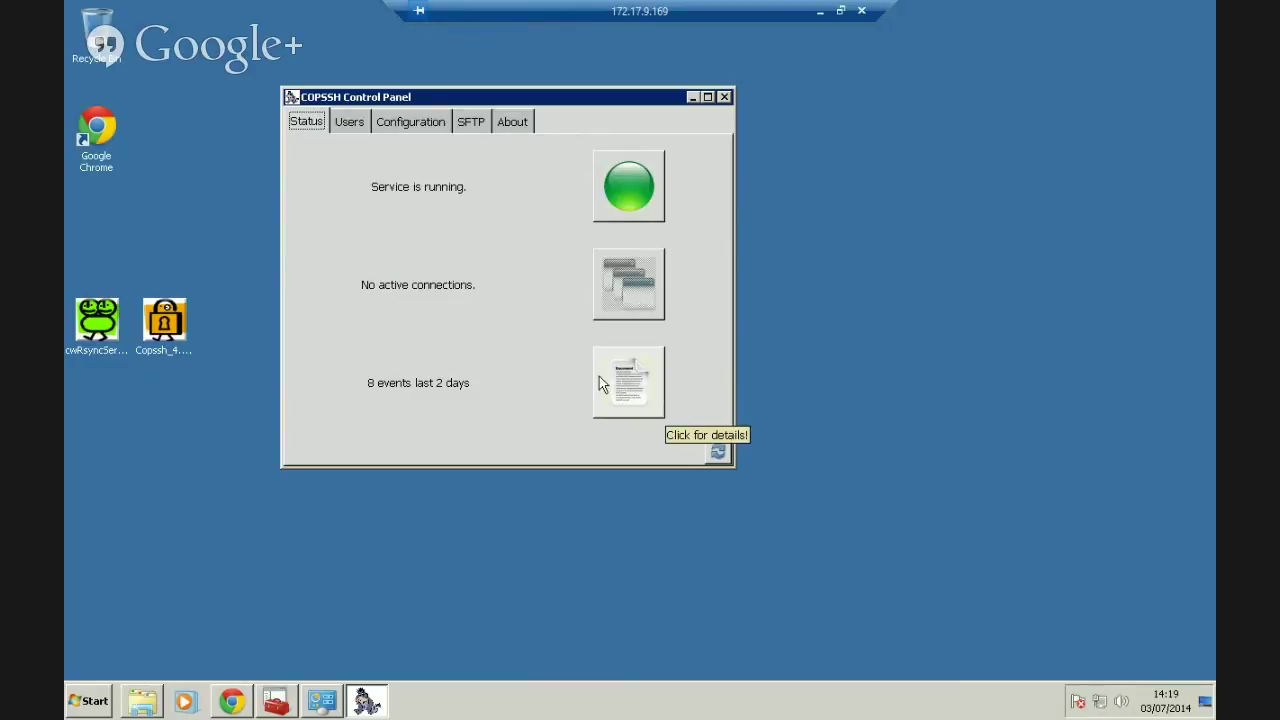
Activate WINDOWS7 user backupassist for Copssh with Linux shell and Sftp, password and PKA authentication, and TCP forwarding, then return to the service status.
click(352, 122)
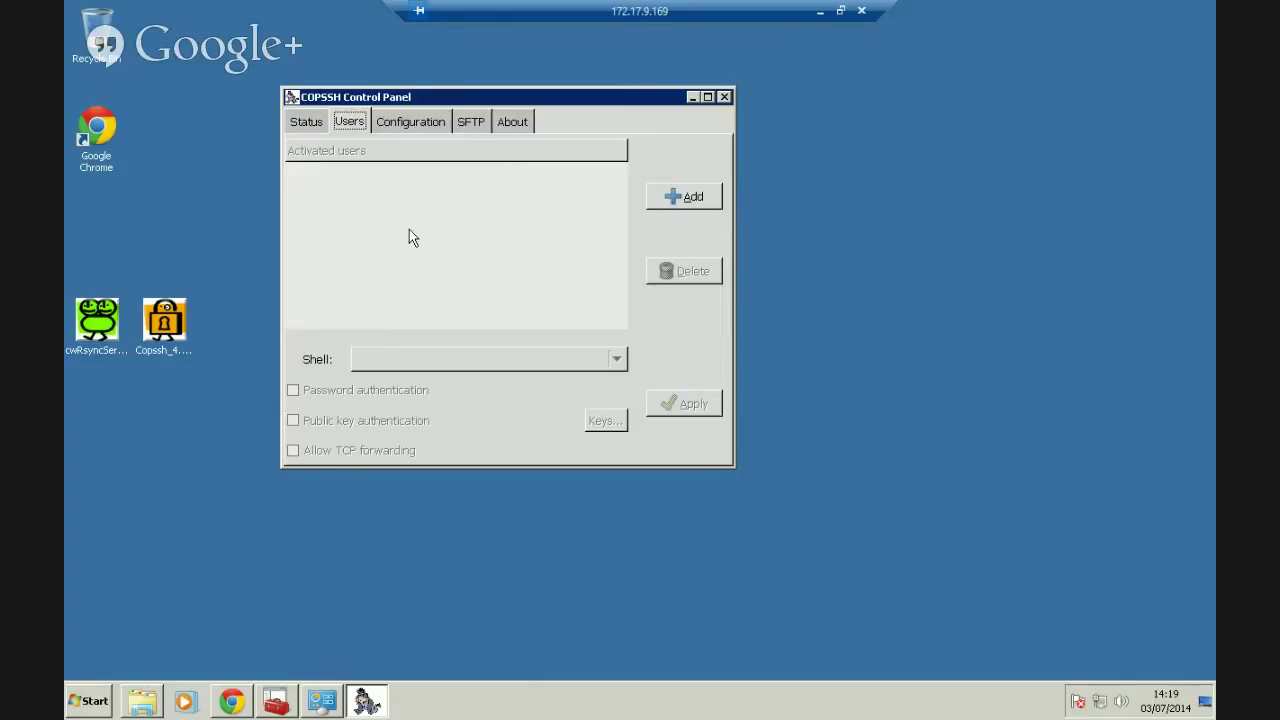
click(678, 199)
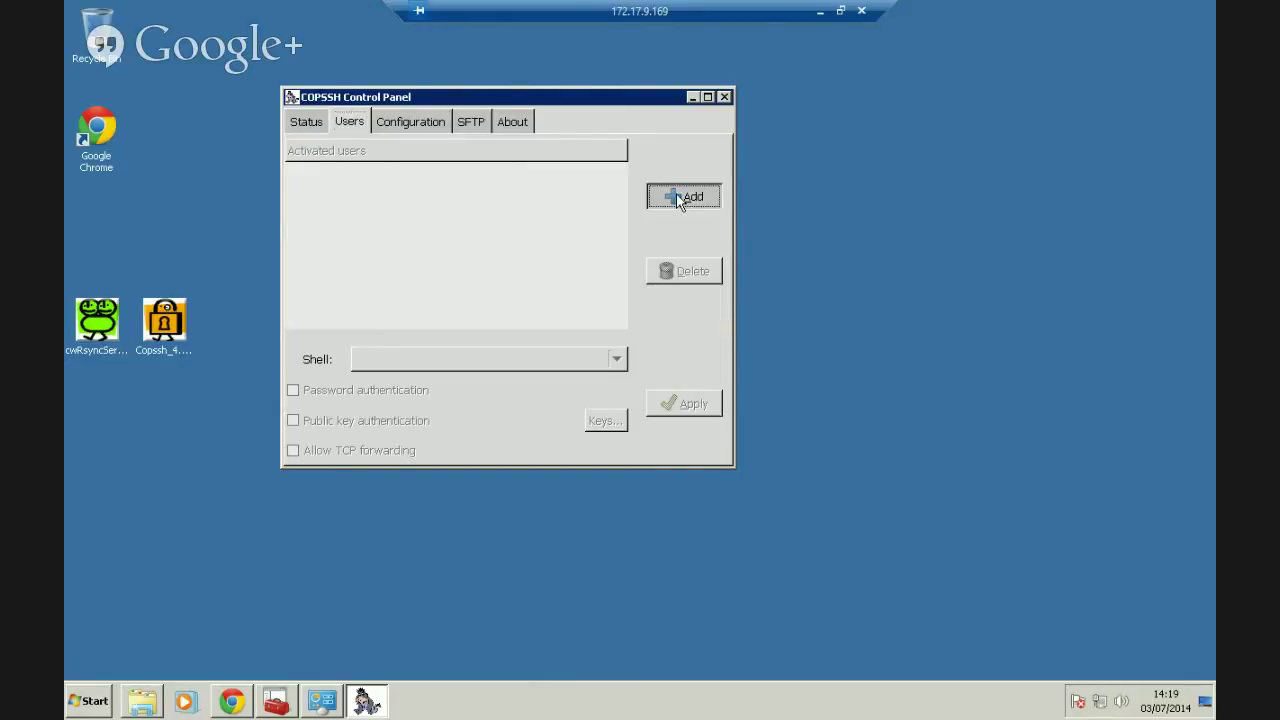
click(908, 507)
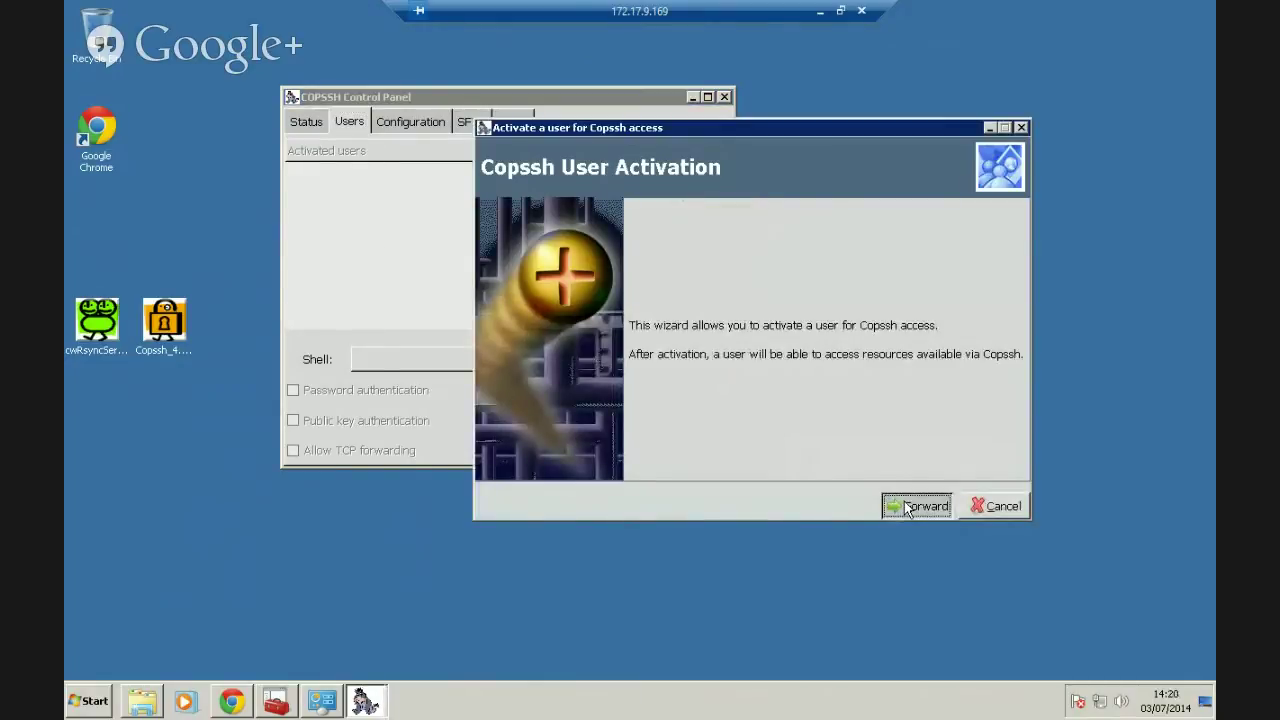
click(1010, 390)
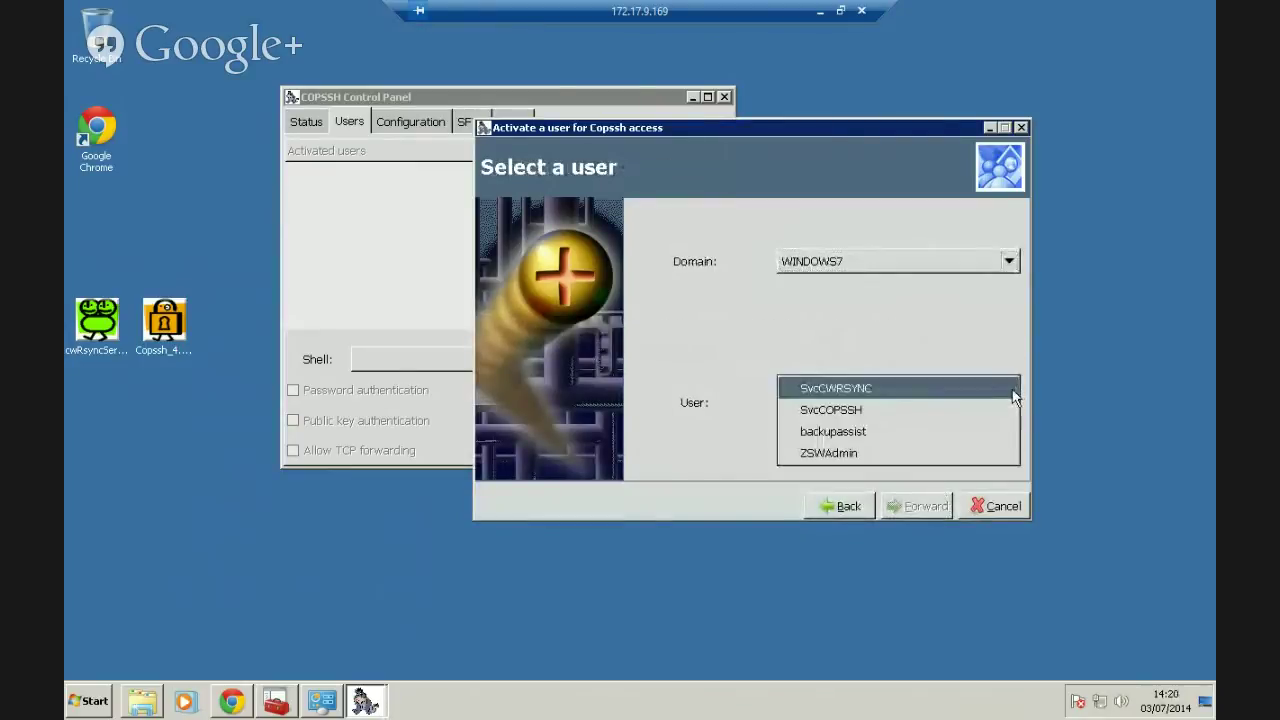
click(880, 431)
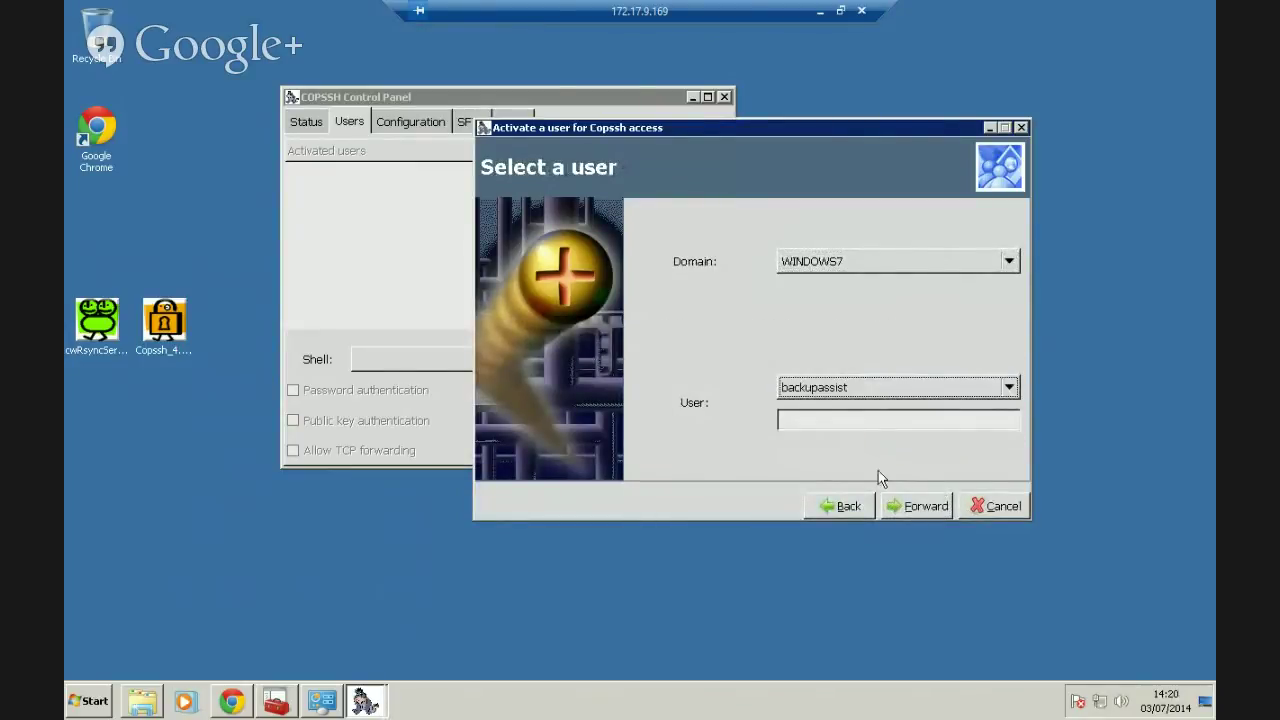
click(918, 508)
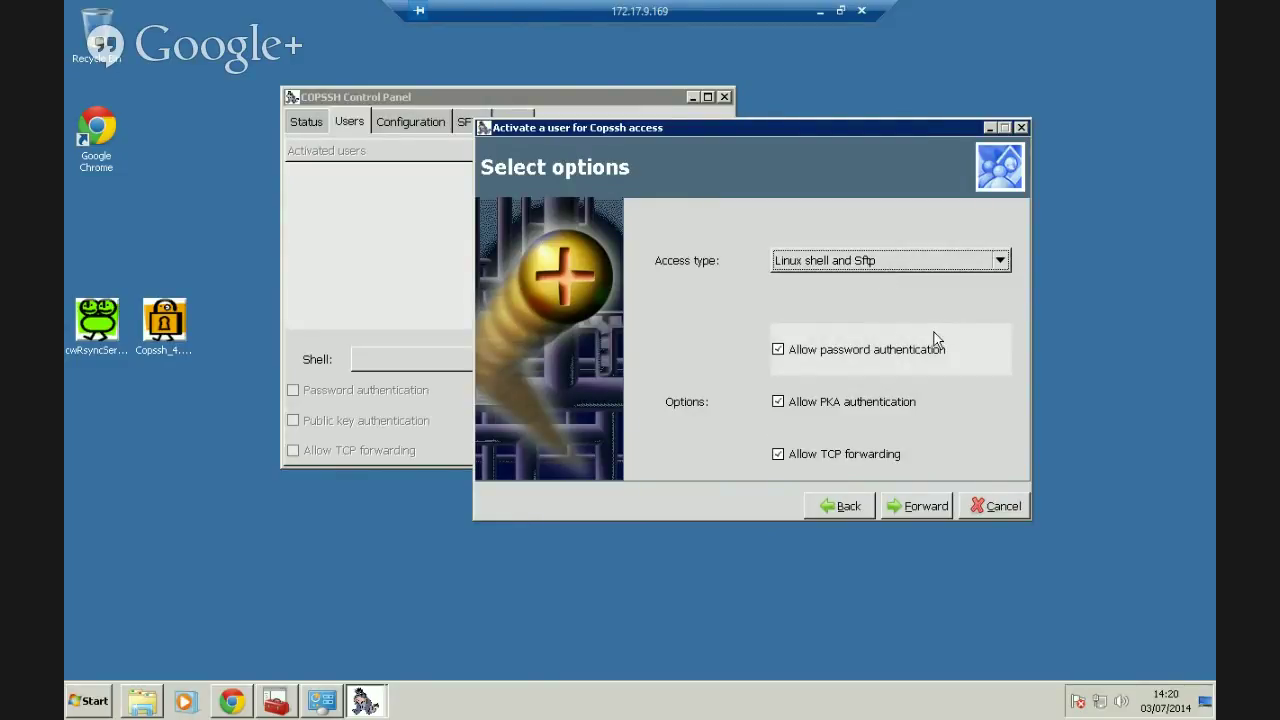
click(930, 507)
click(927, 507)
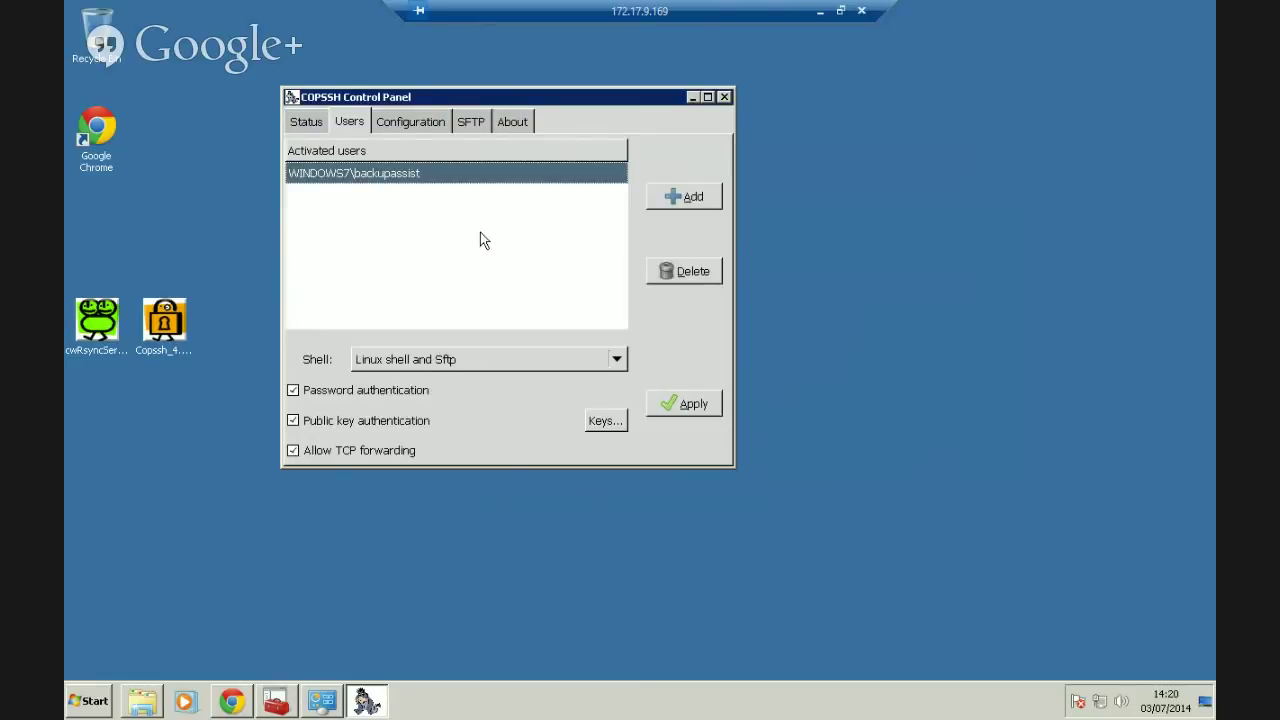
click(316, 122)
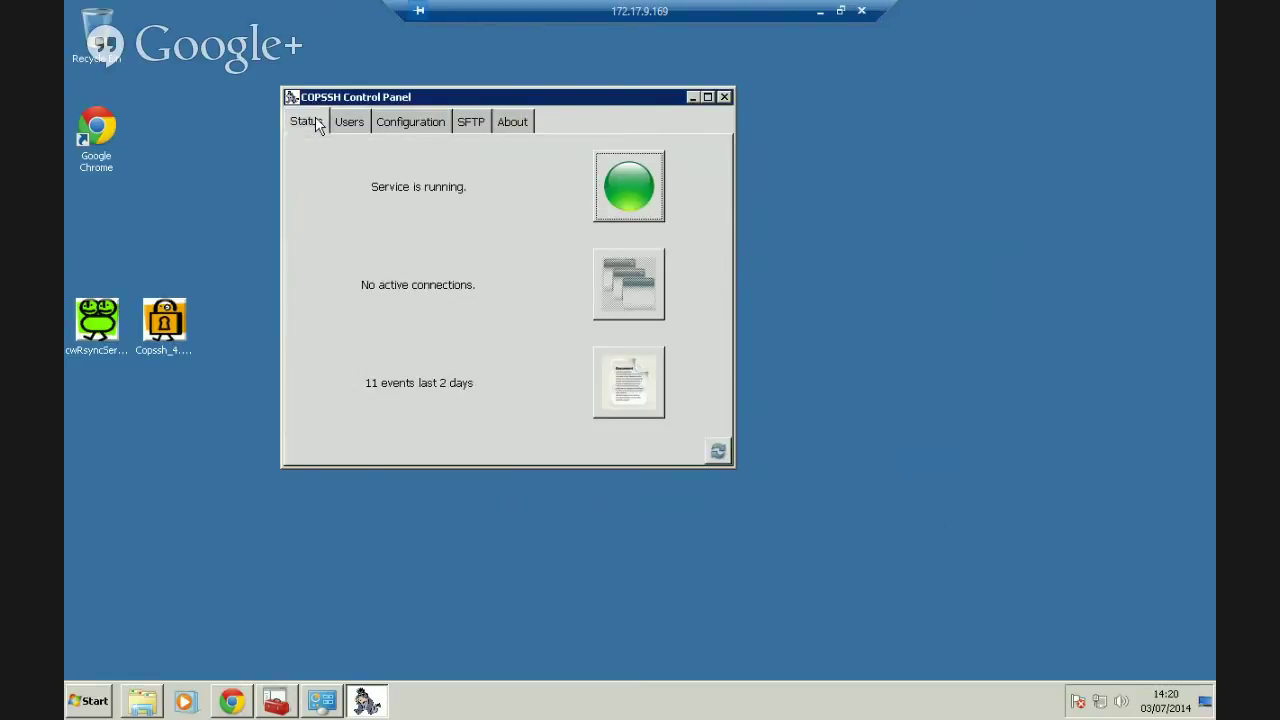
Switch to the Rsync-1 (172.17.9.166) remote session and start a new File Protection backup job in BackupAssist.
click(822, 13)
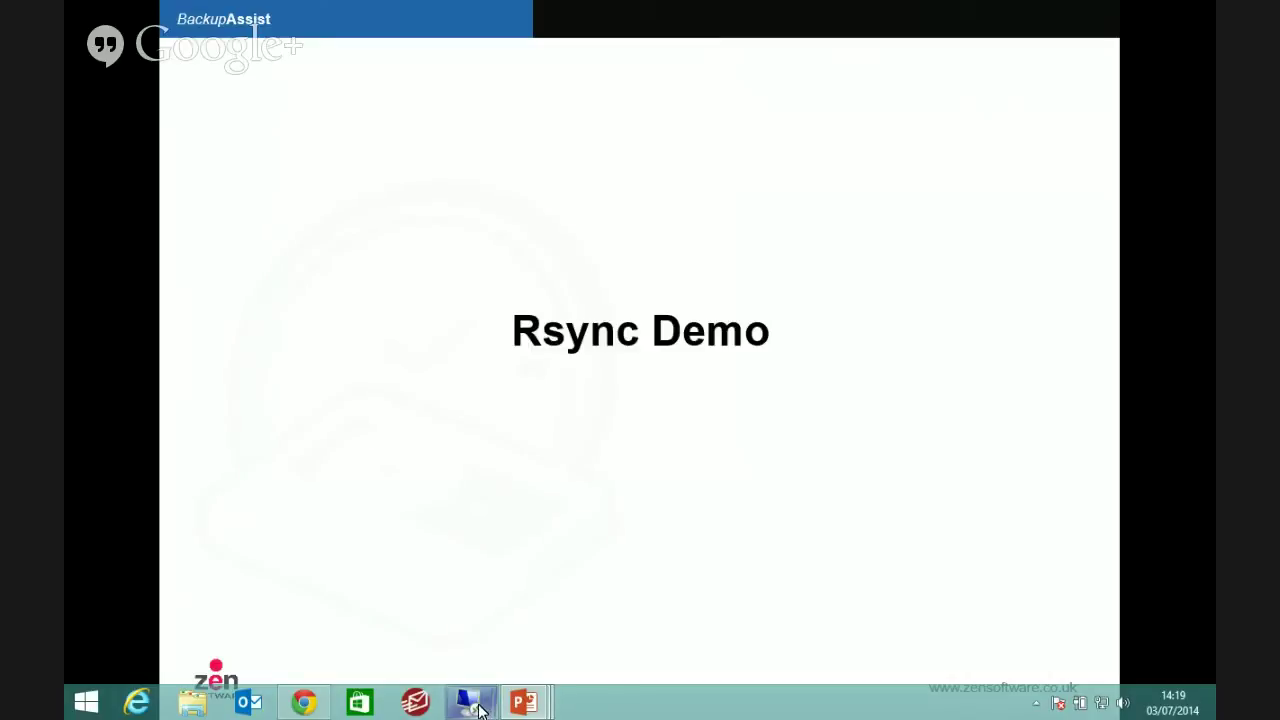
mouse_move(478, 708)
click(400, 614)
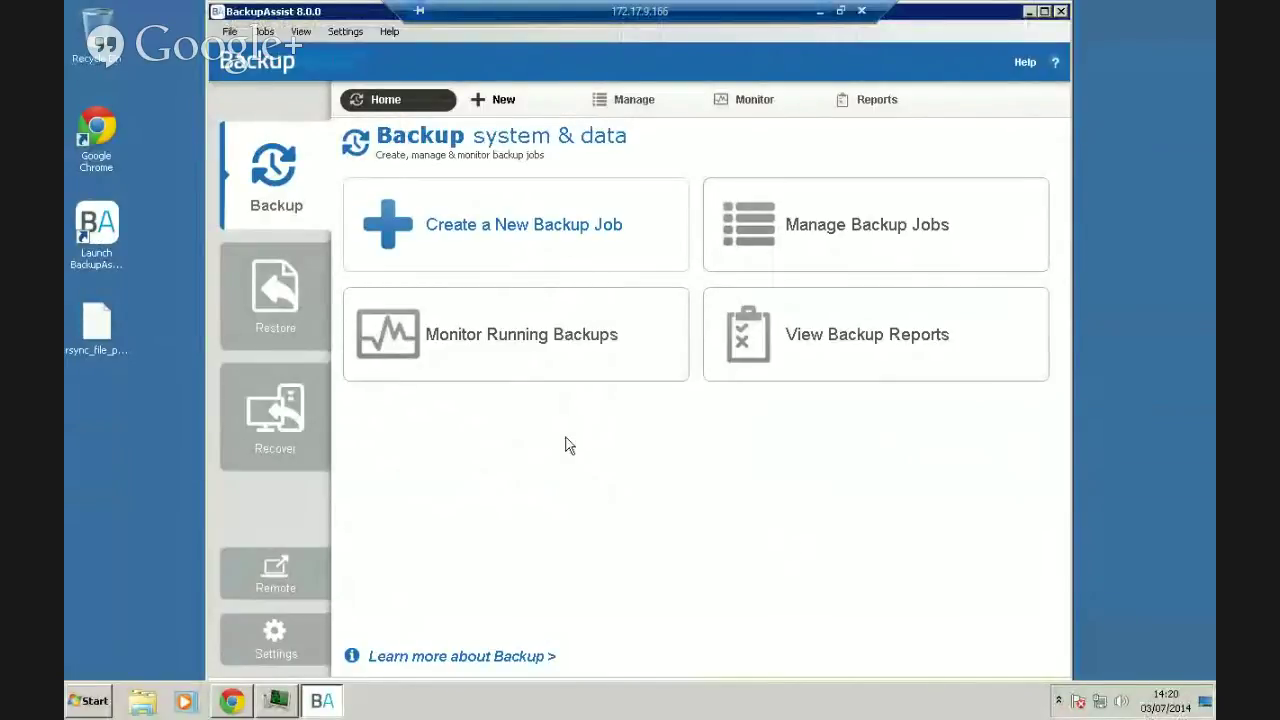
click(517, 237)
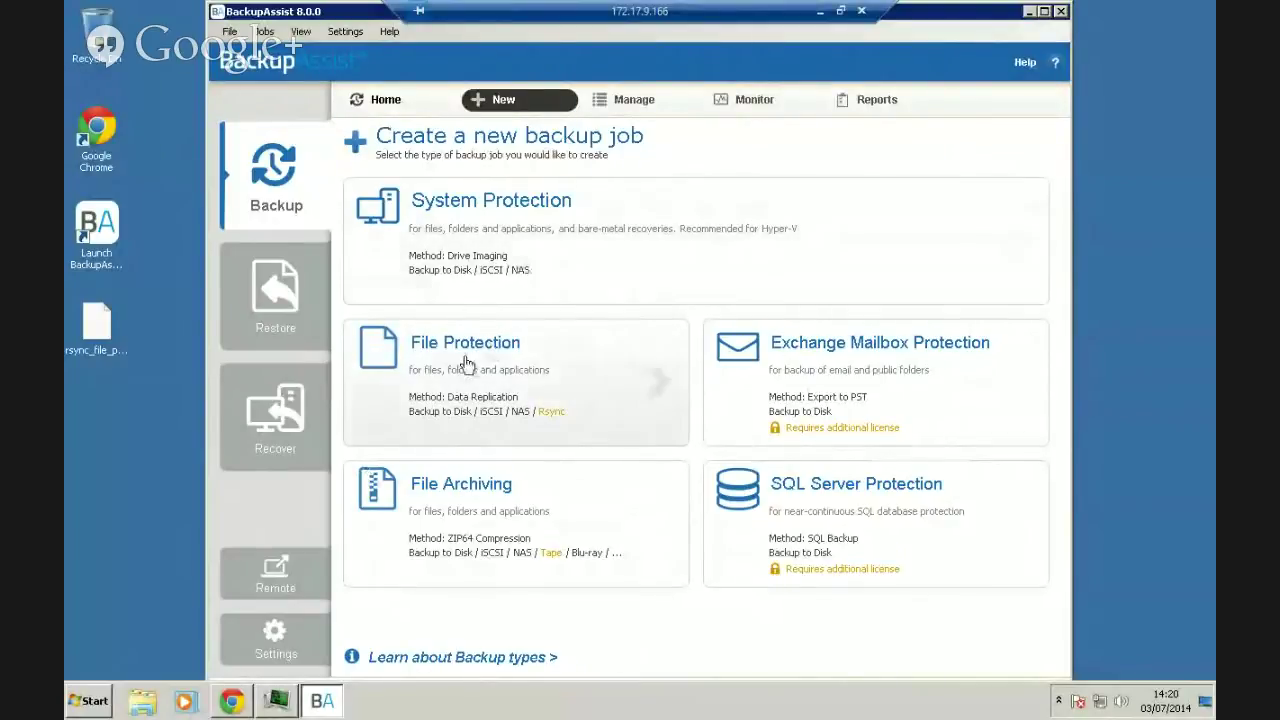
click(540, 387)
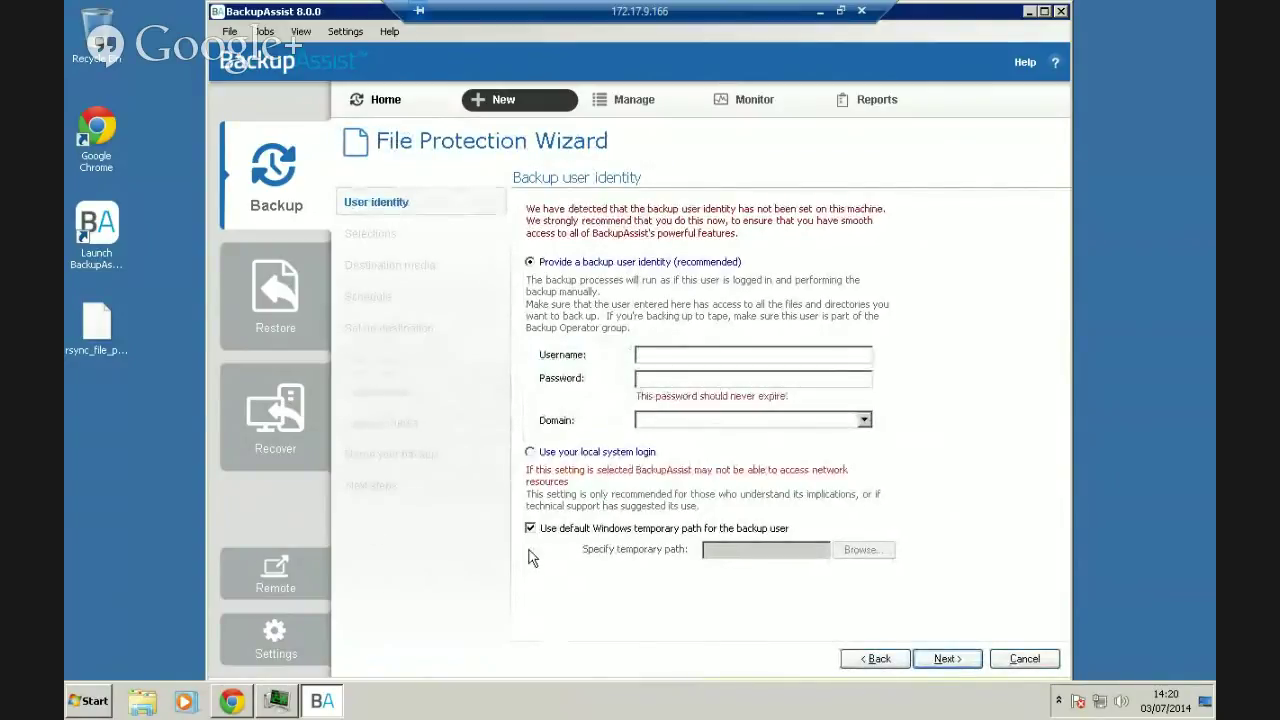
Set the job to use the local system login and select the Data-to-backup folder on C: for backup.
click(568, 458)
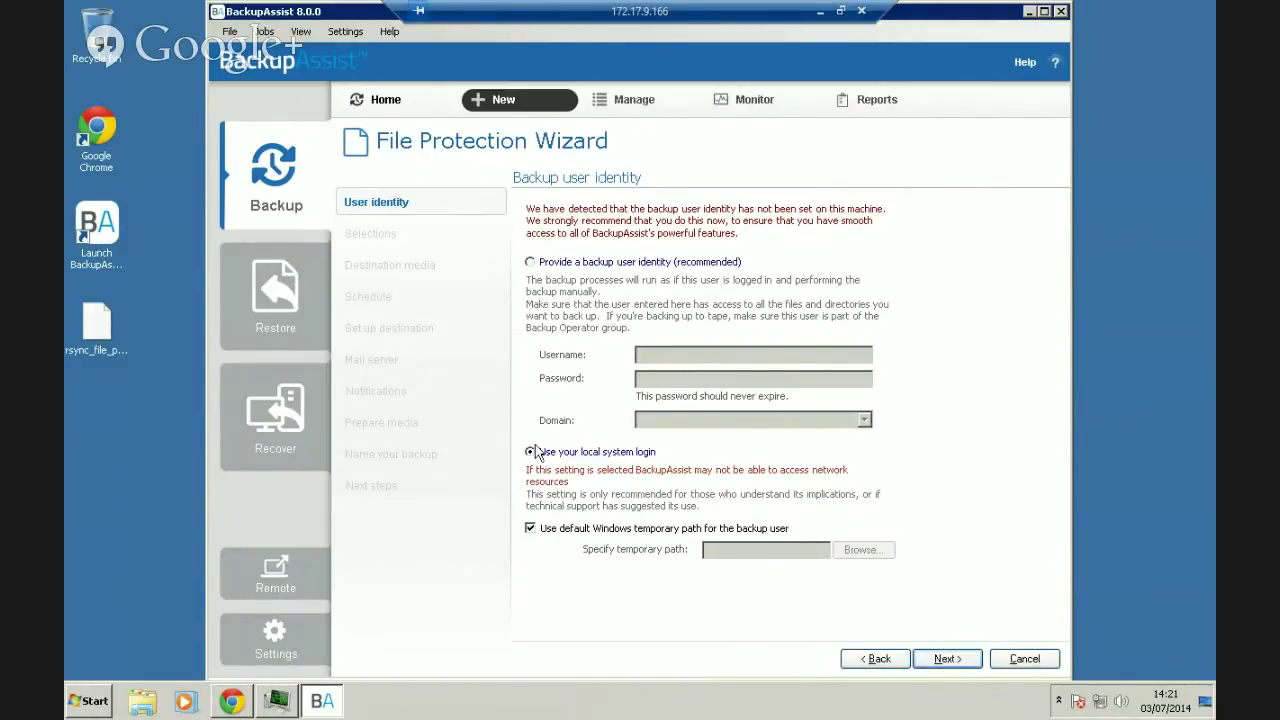
click(946, 659)
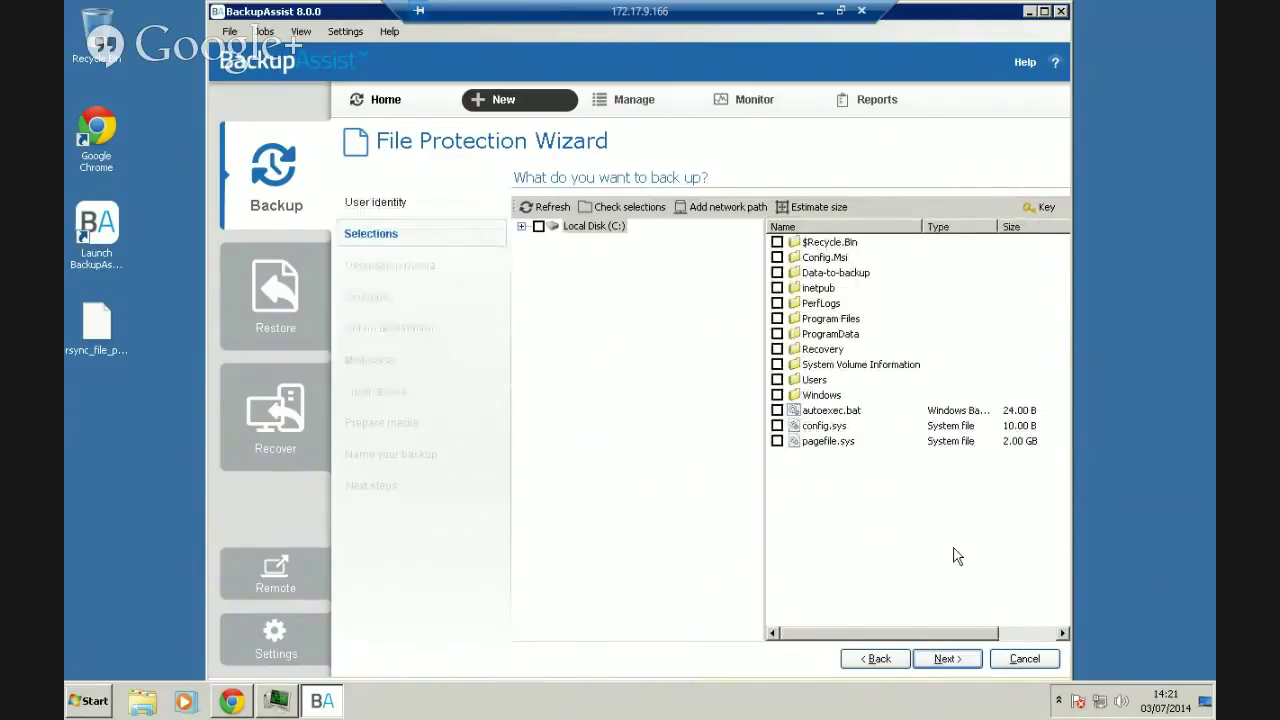
click(778, 273)
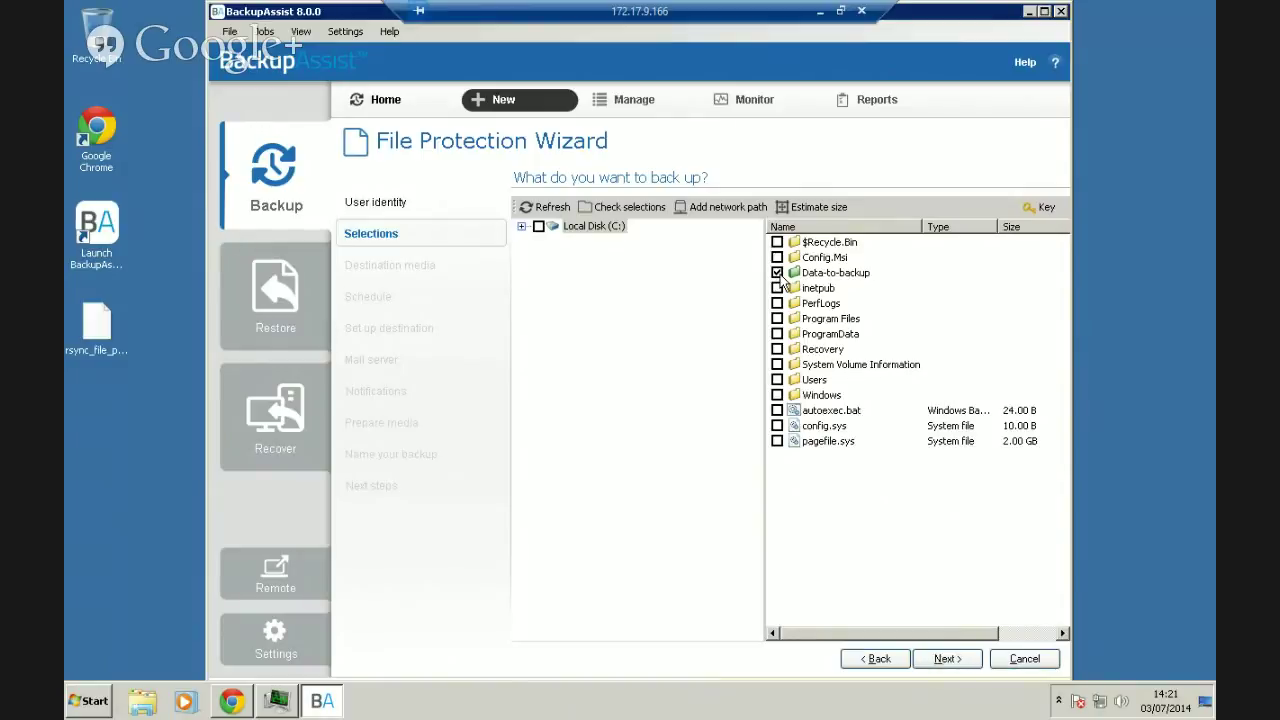
click(946, 659)
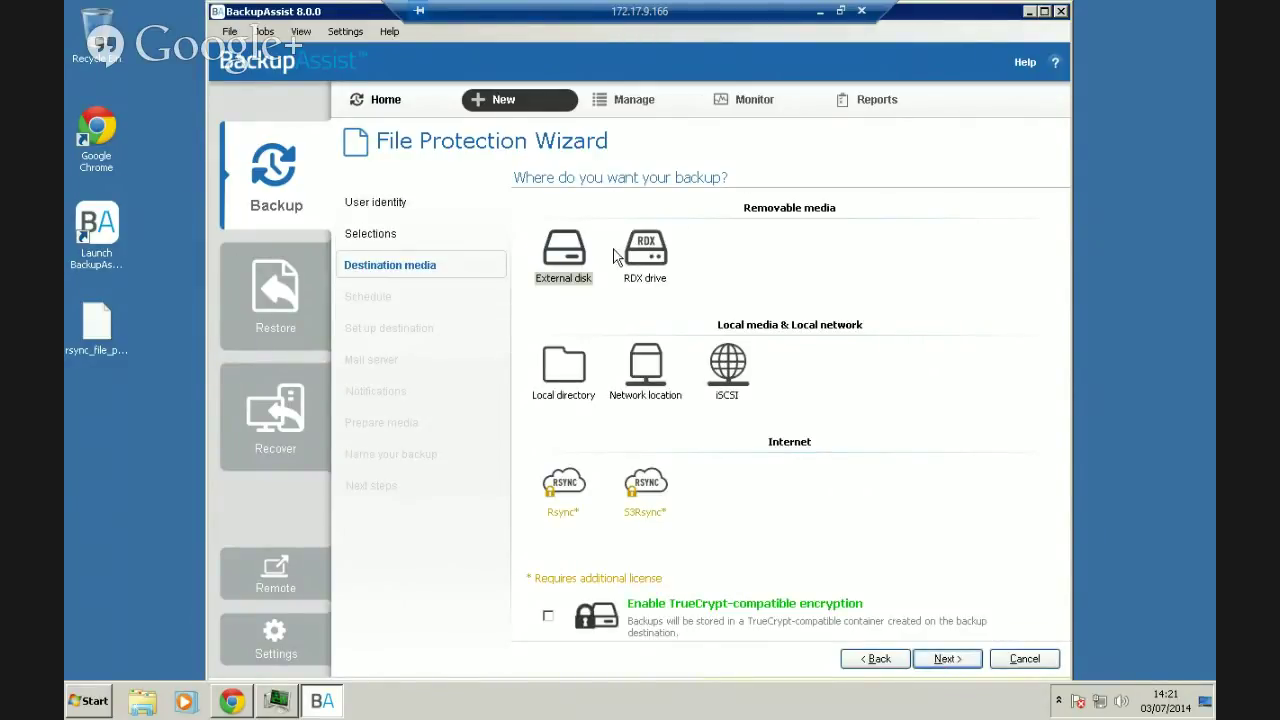
Choose Rsync as the backup destination and apply the Basic schedule scheme after comparing it with Intermediate and Professional.
click(568, 492)
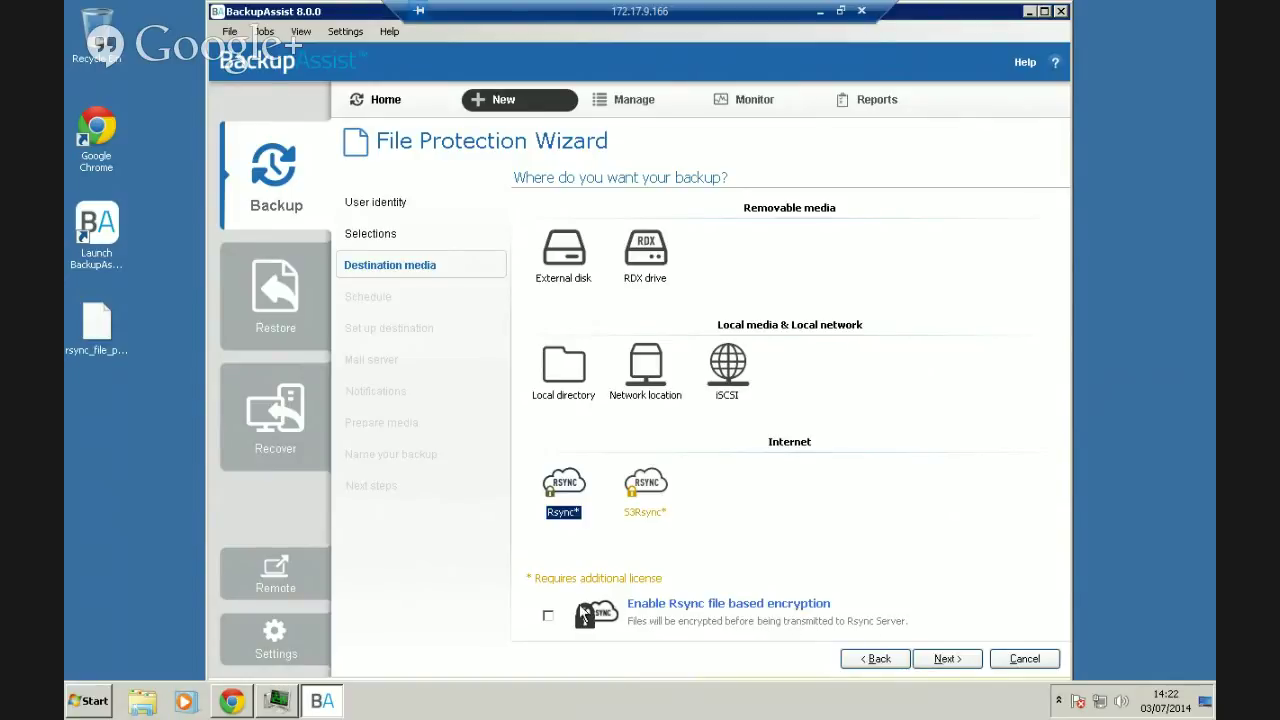
click(967, 665)
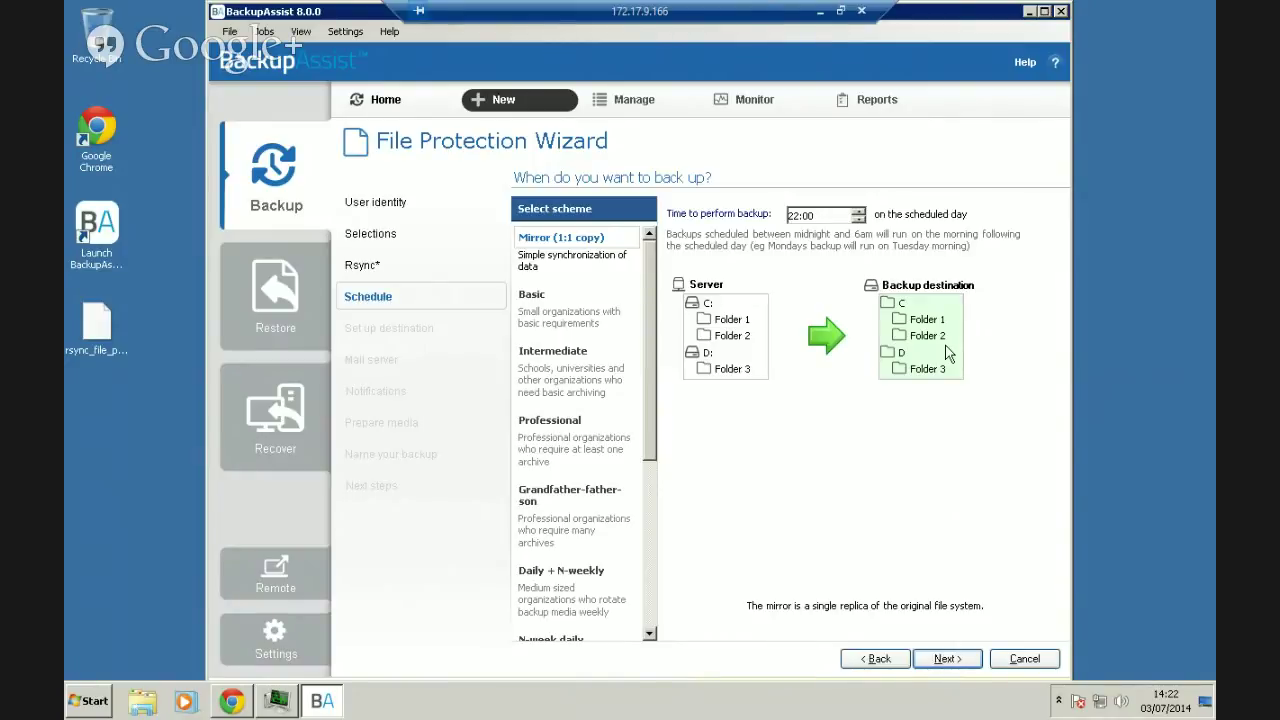
click(533, 296)
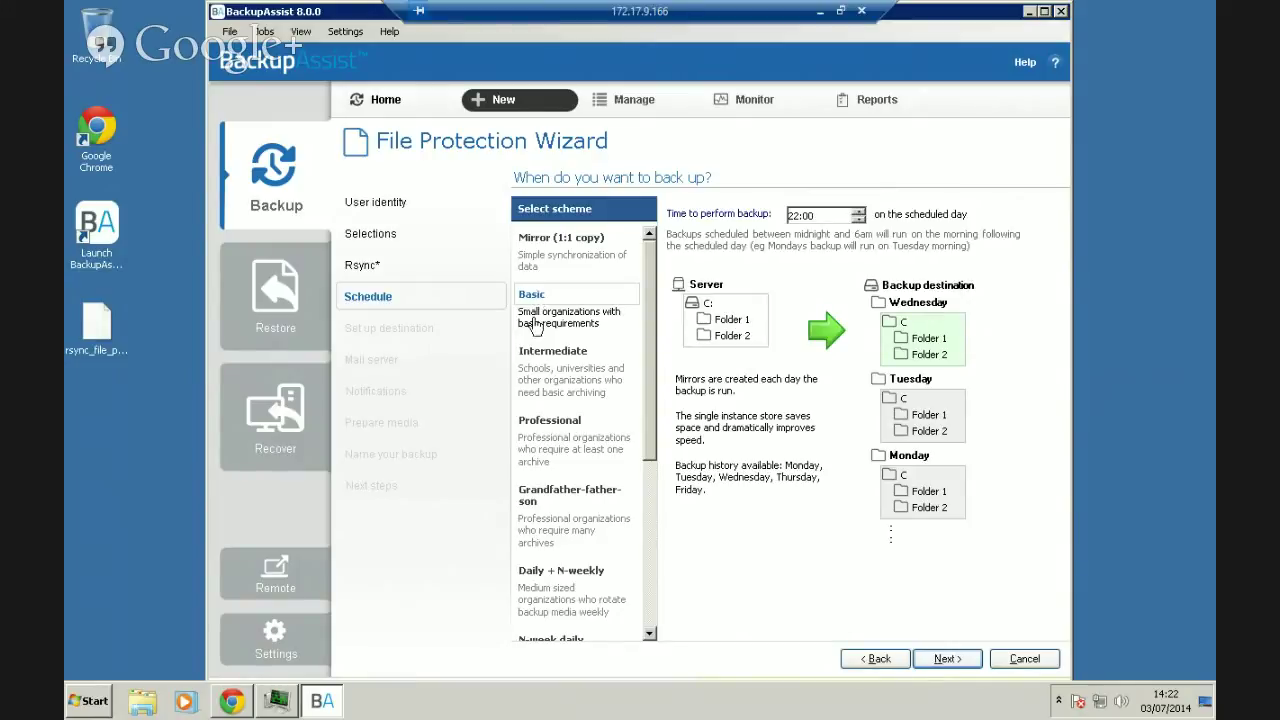
click(545, 357)
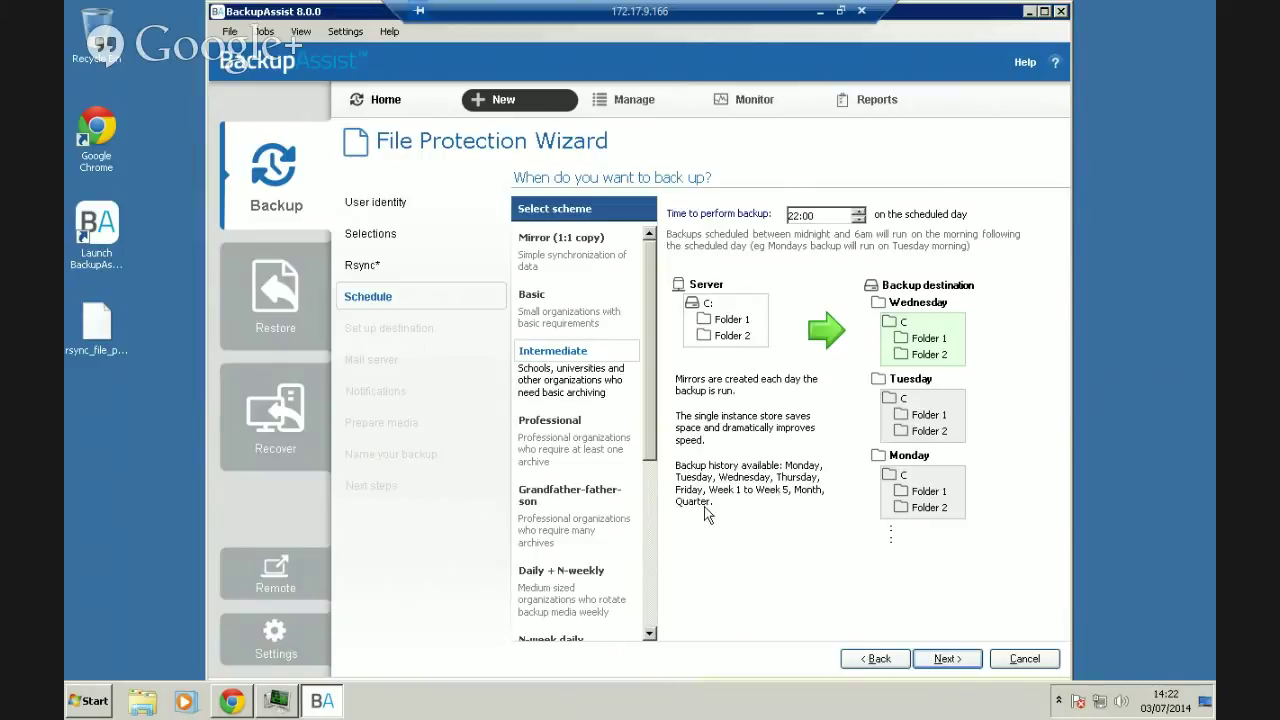
click(556, 424)
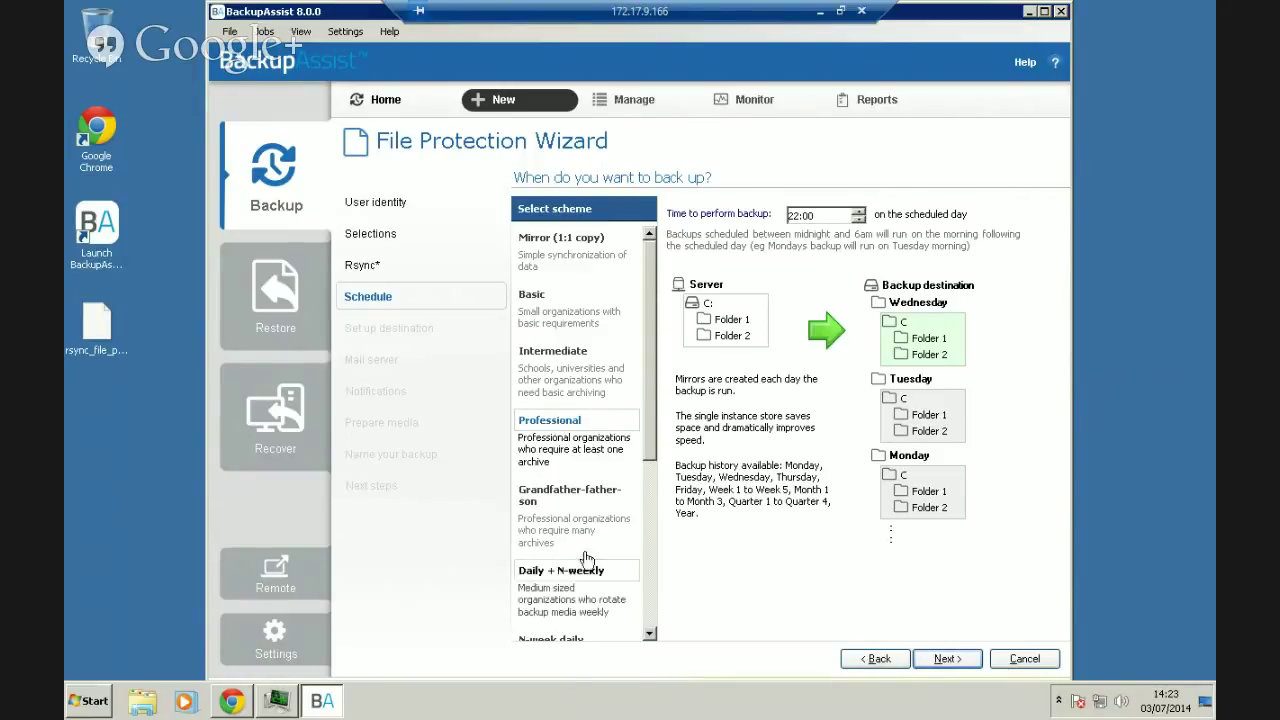
click(547, 315)
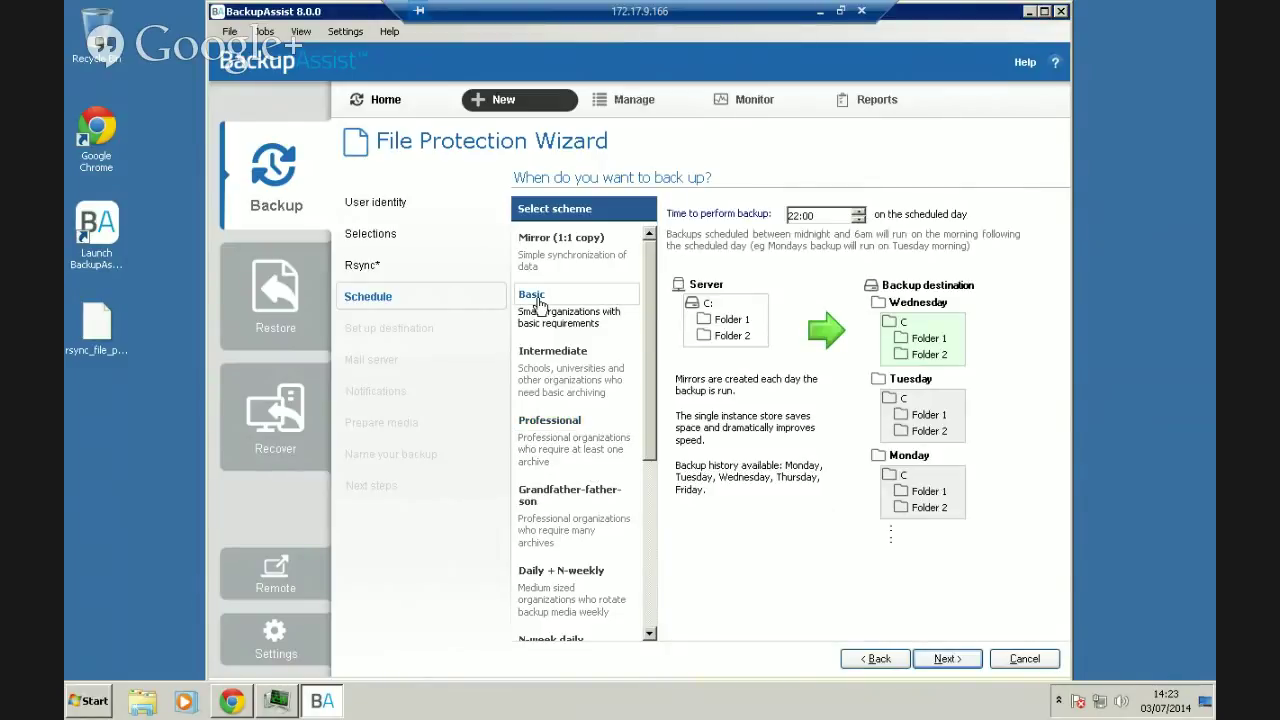
click(962, 660)
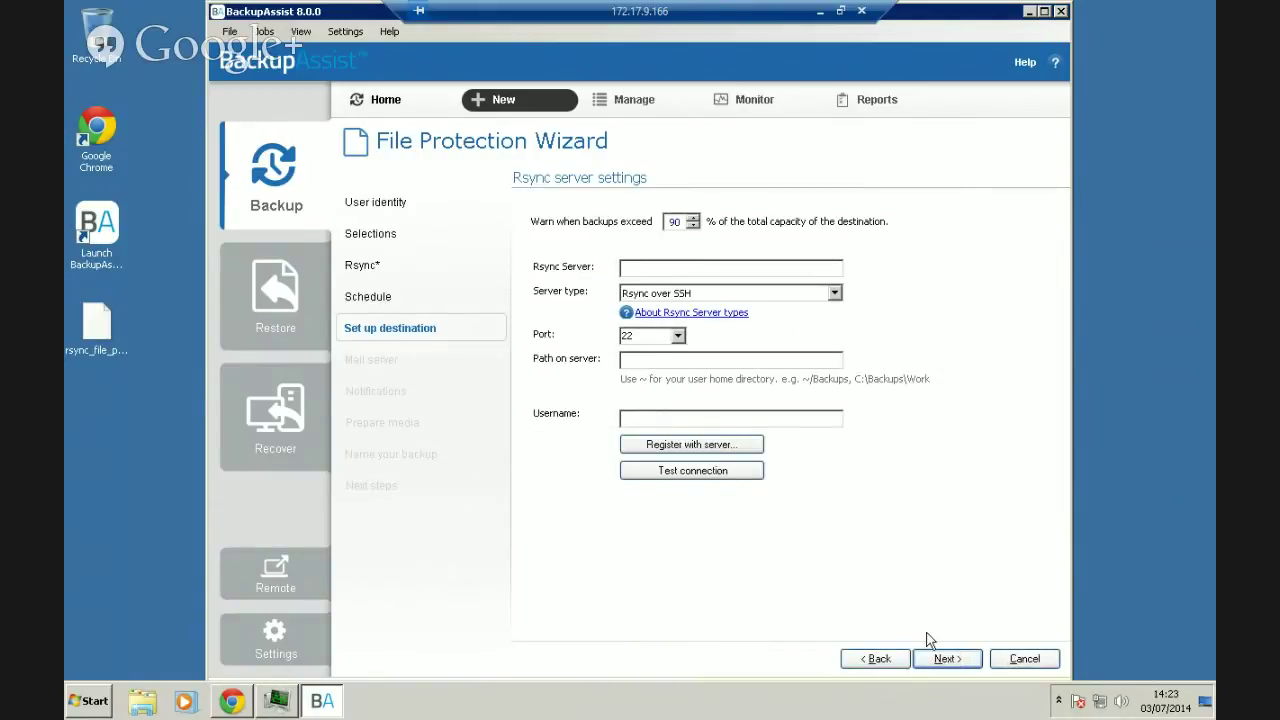
Set the Rsync server to 172.17.9.169 with the server type Rsync over SSH.
click(661, 268)
text(172.17.9.169)
click(636, 294)
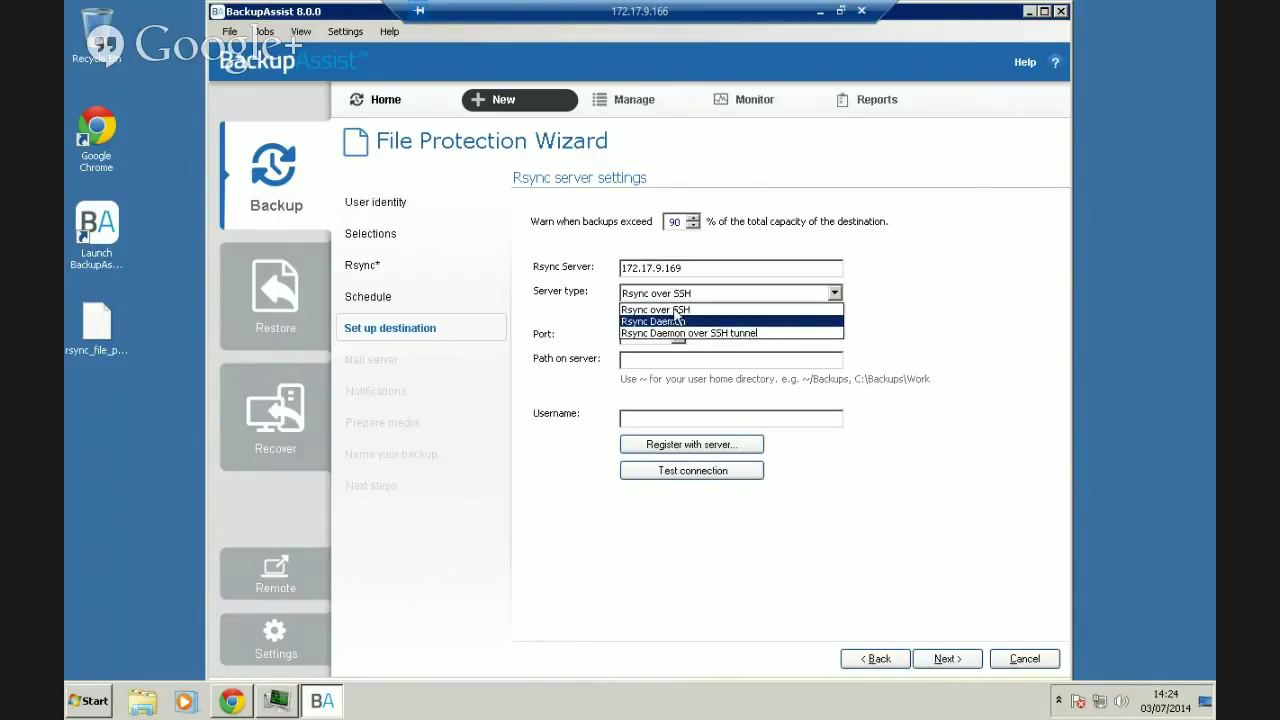
click(728, 310)
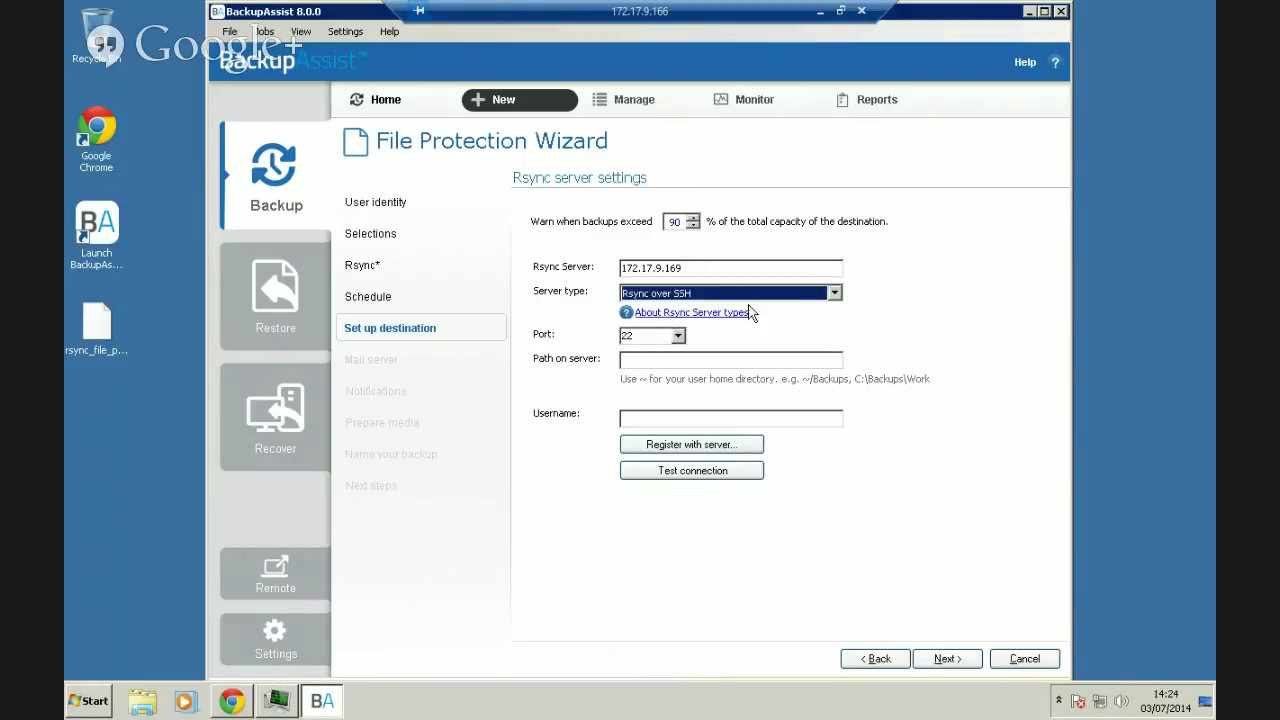
Enter c:\backup as the path on the server and backupassist as the username.
click(632, 360)
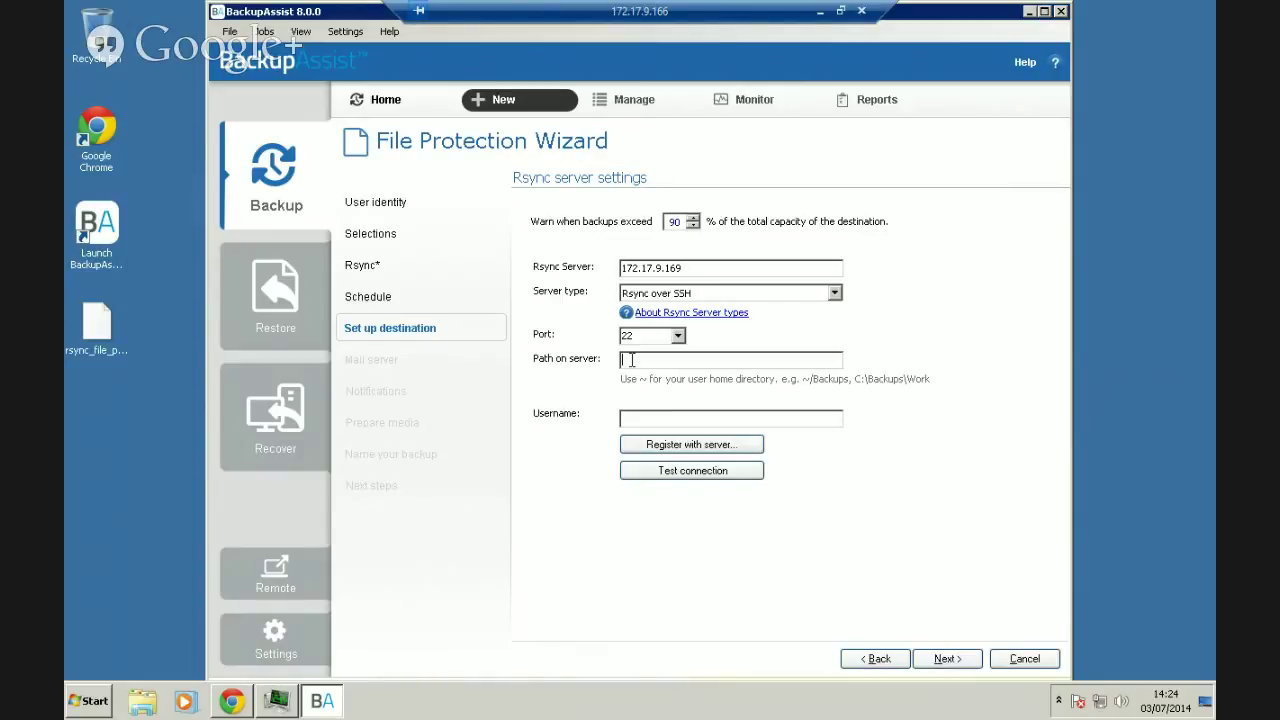
text(c:ac)
text(kup)
click(657, 419)
text(backupassist)
Start registering with the Rsync server and accept its host key with yes.
click(715, 446)
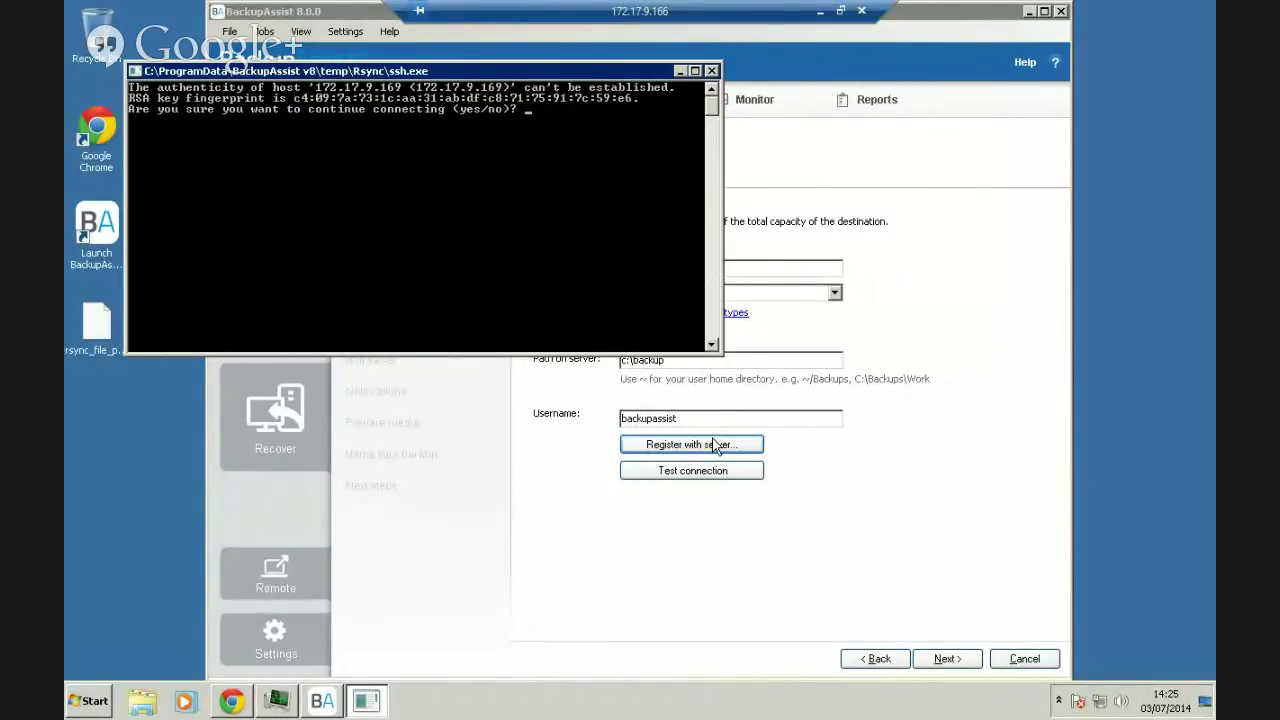
text(yes)
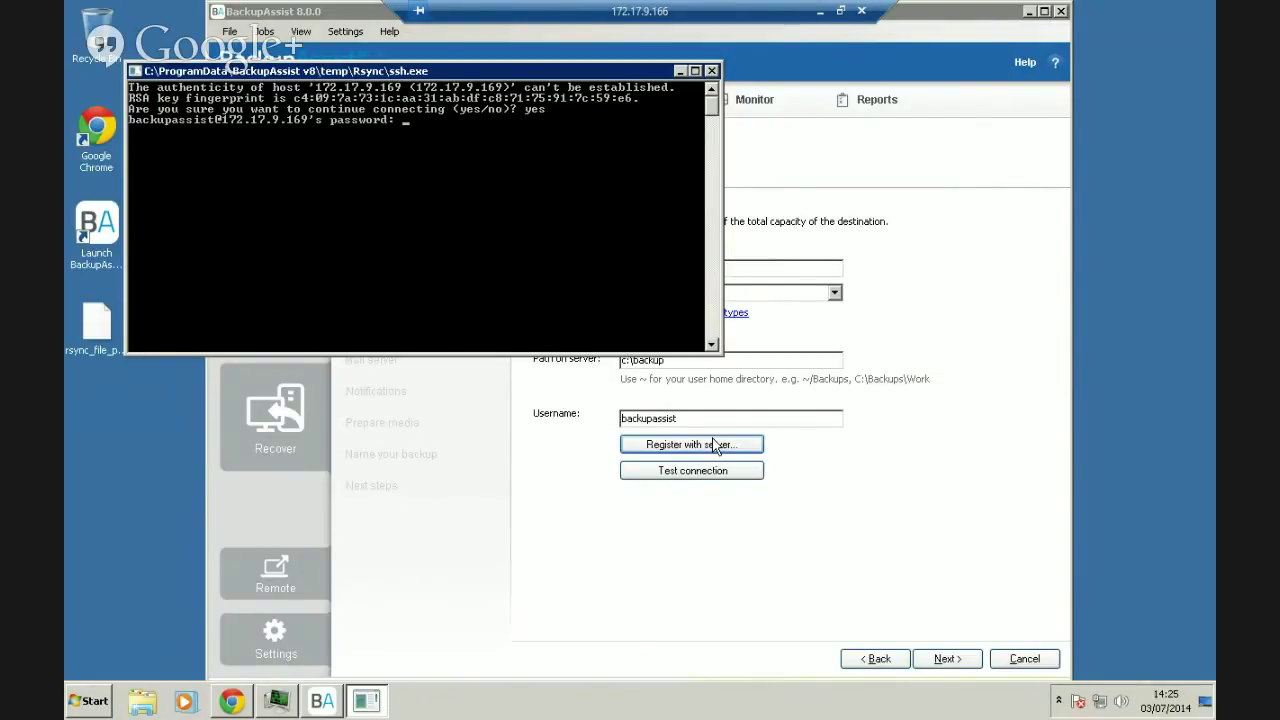
Switch to the 172.17.9.169 remote session and open the backupassist user account for changes.
click(816, 10)
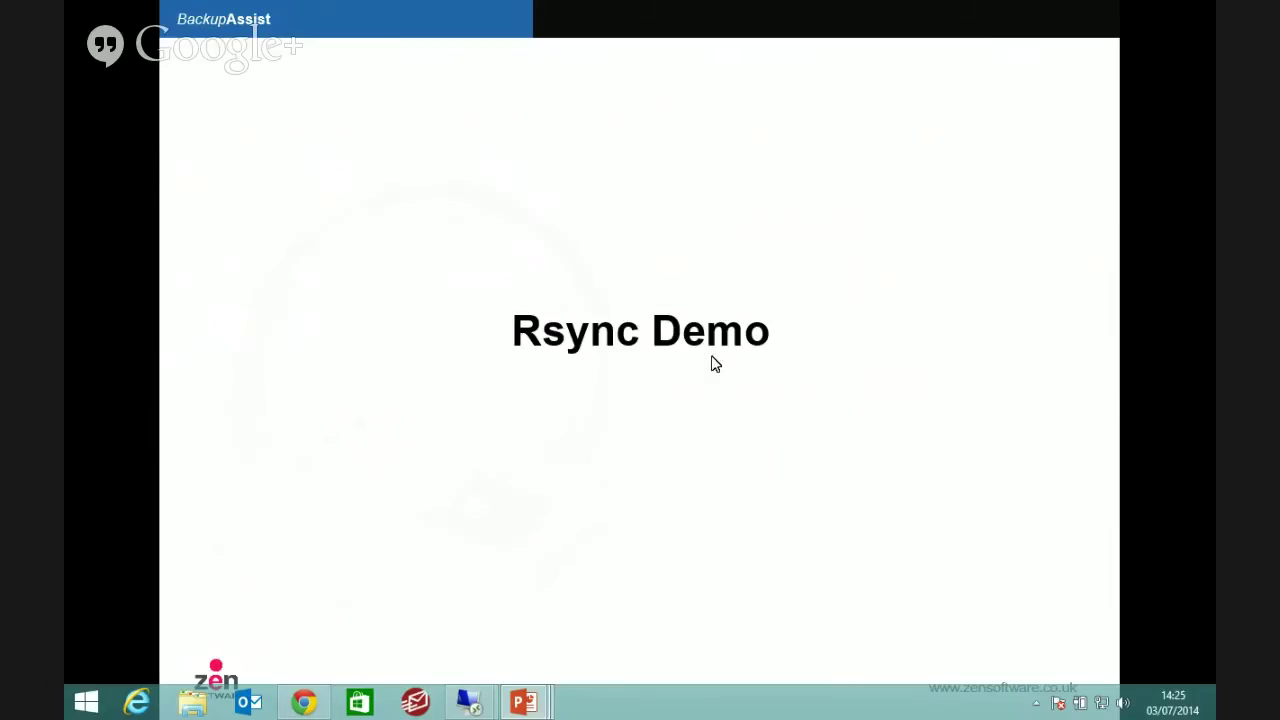
mouse_move(470, 700)
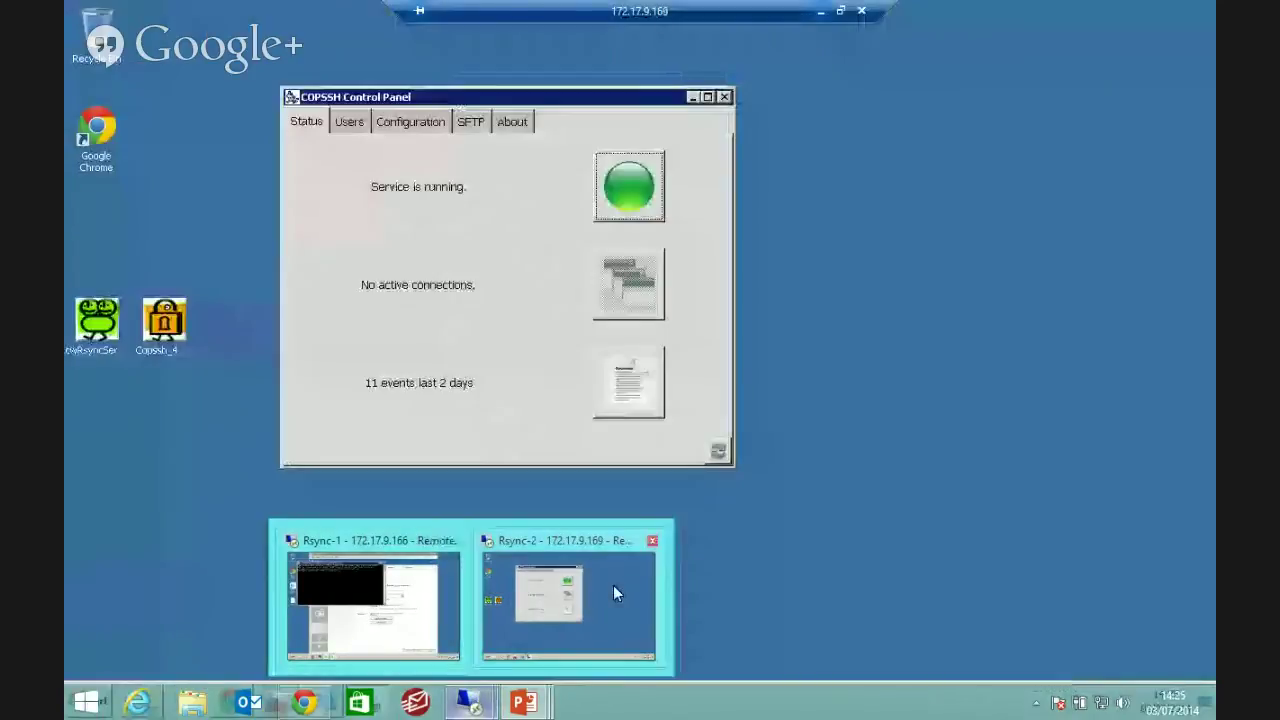
click(613, 585)
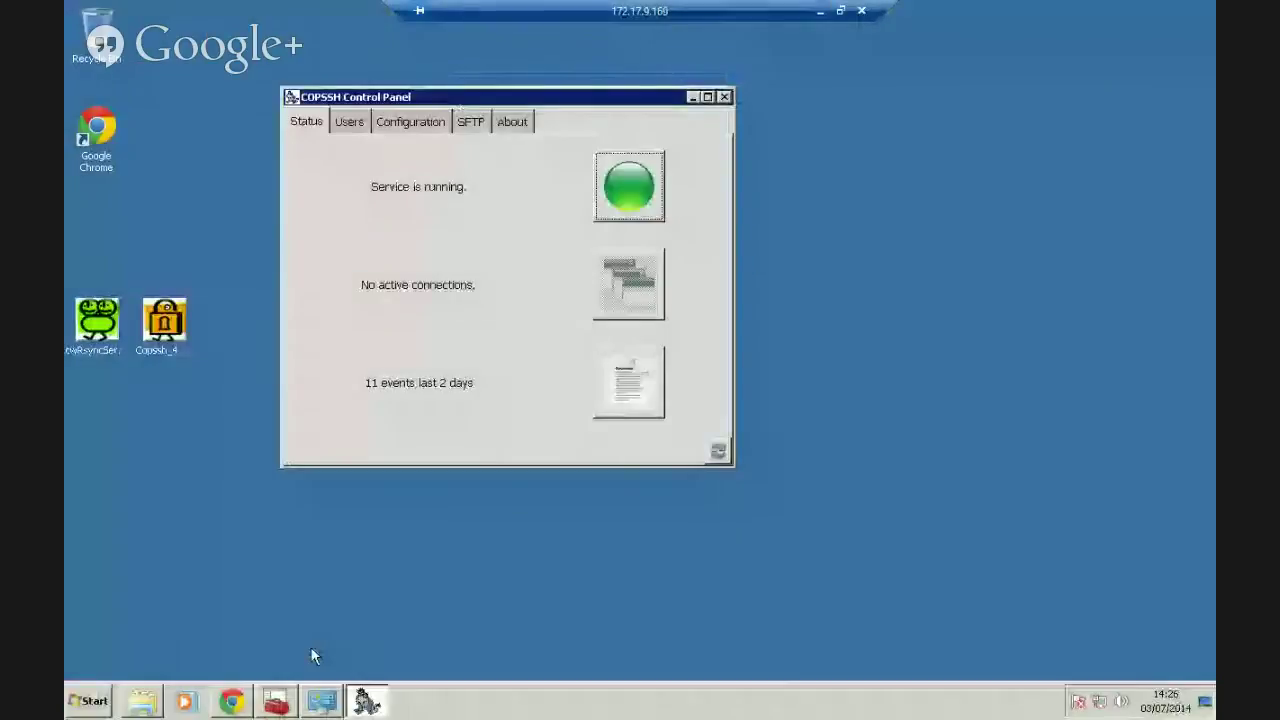
click(322, 702)
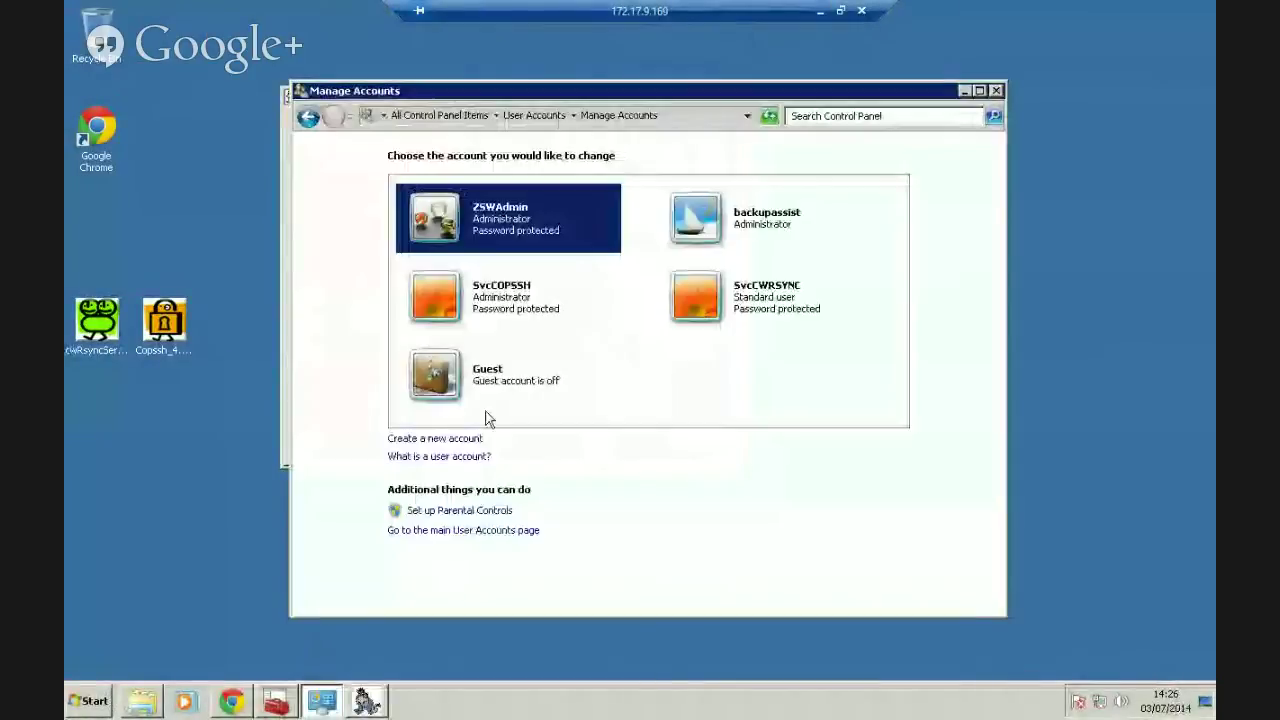
click(780, 218)
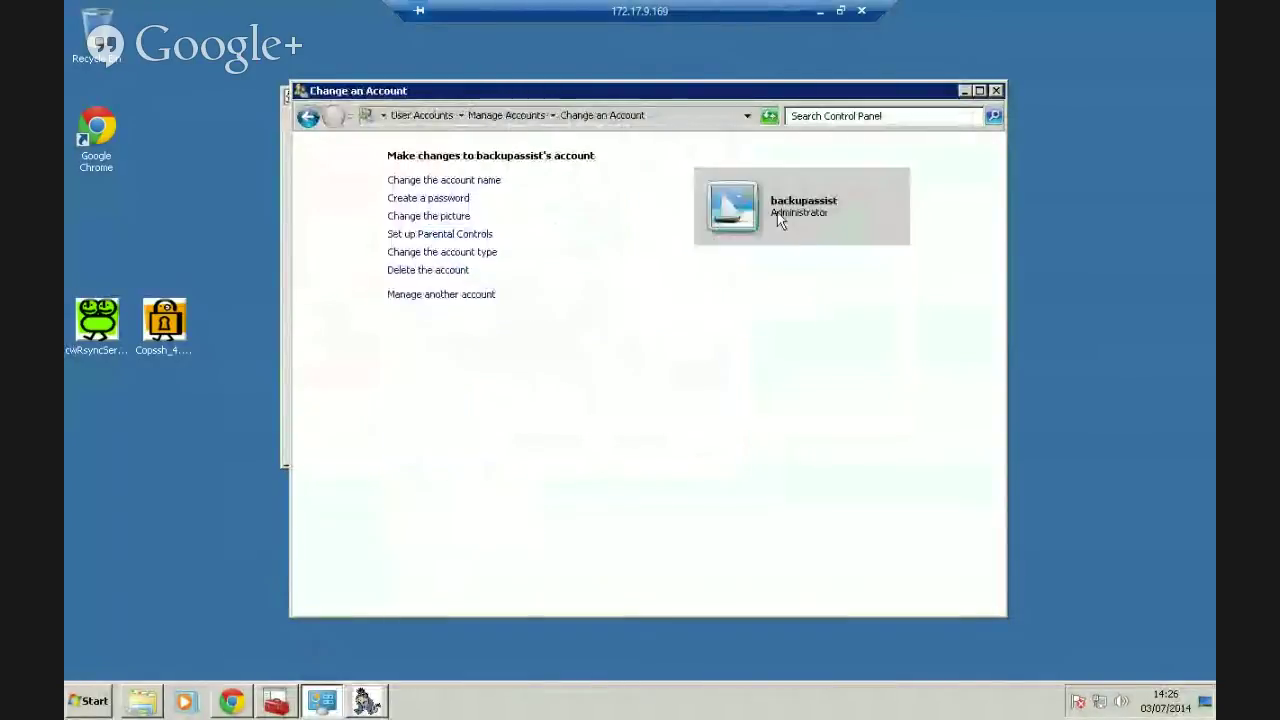
Create a password for the backupassist Windows account, entering and confirming it without a hint.
click(427, 198)
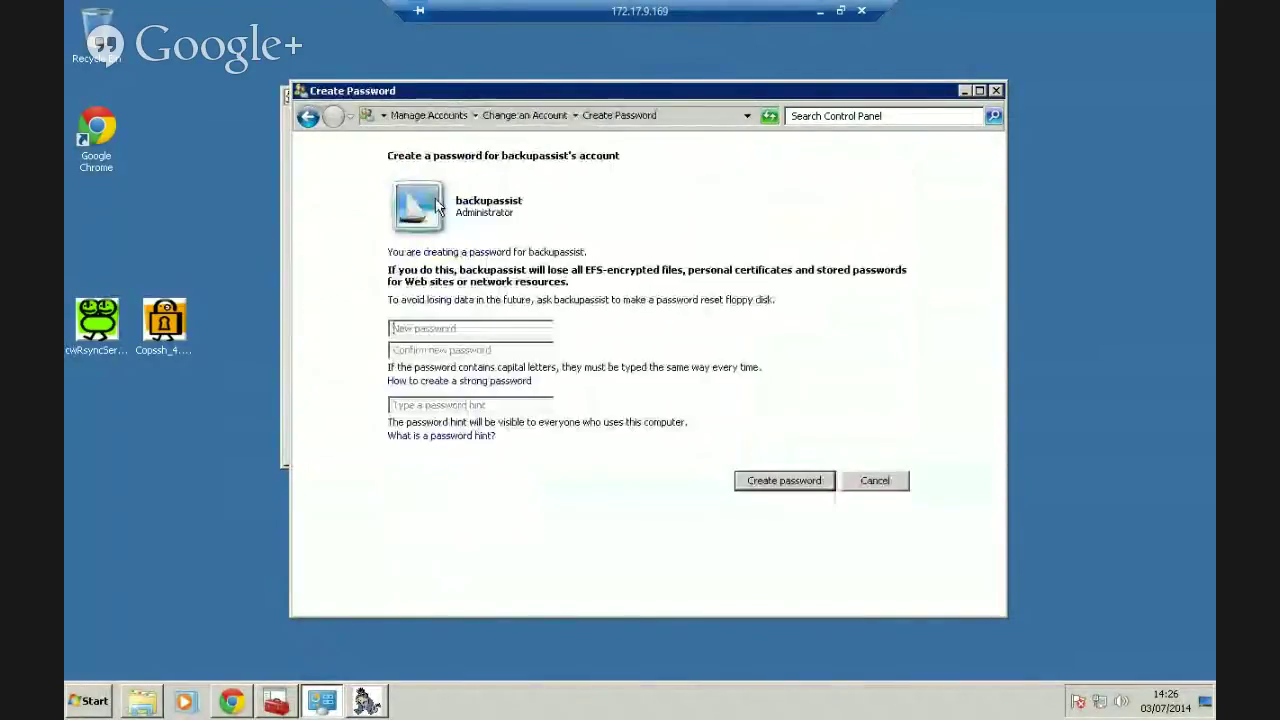
click(445, 331)
text(******)
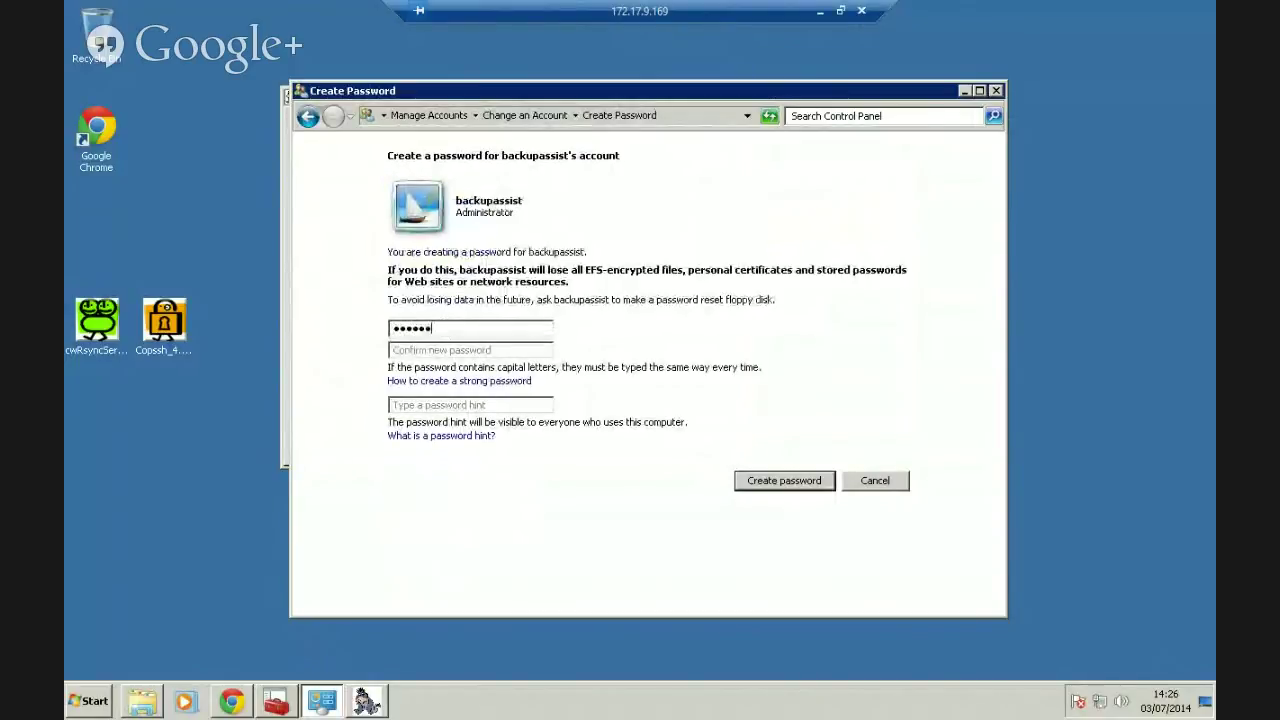
text(***)
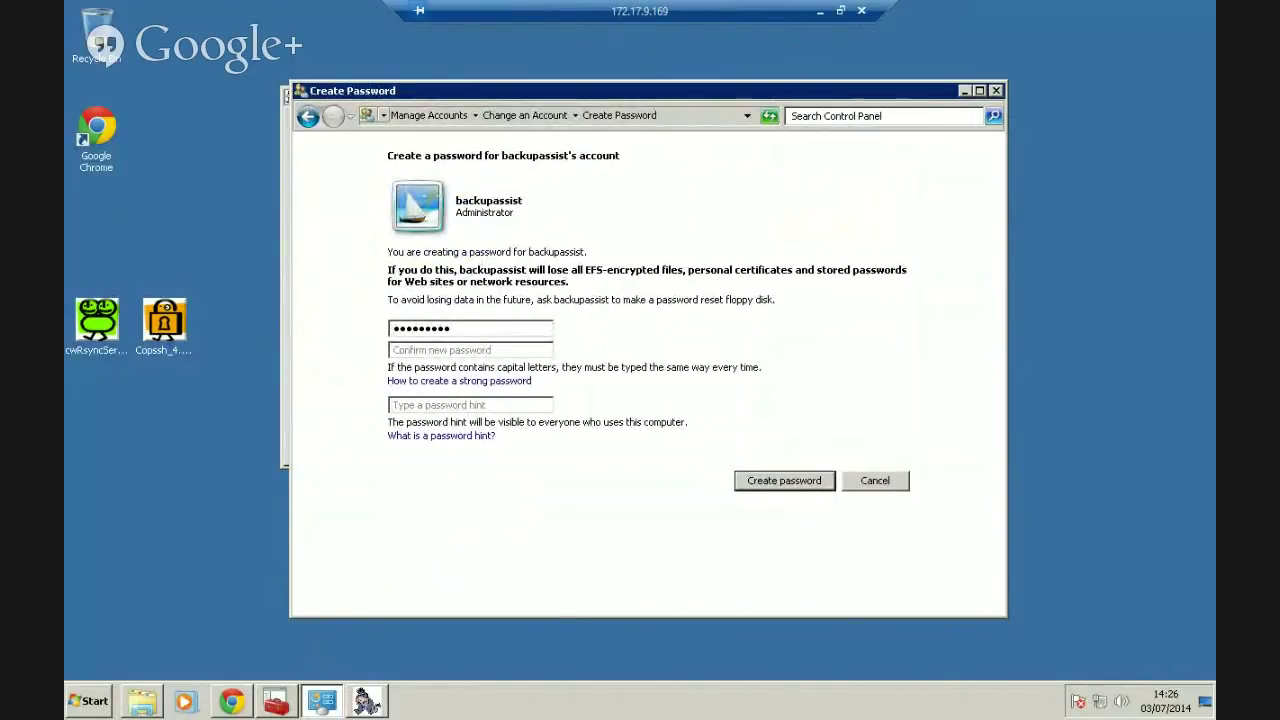
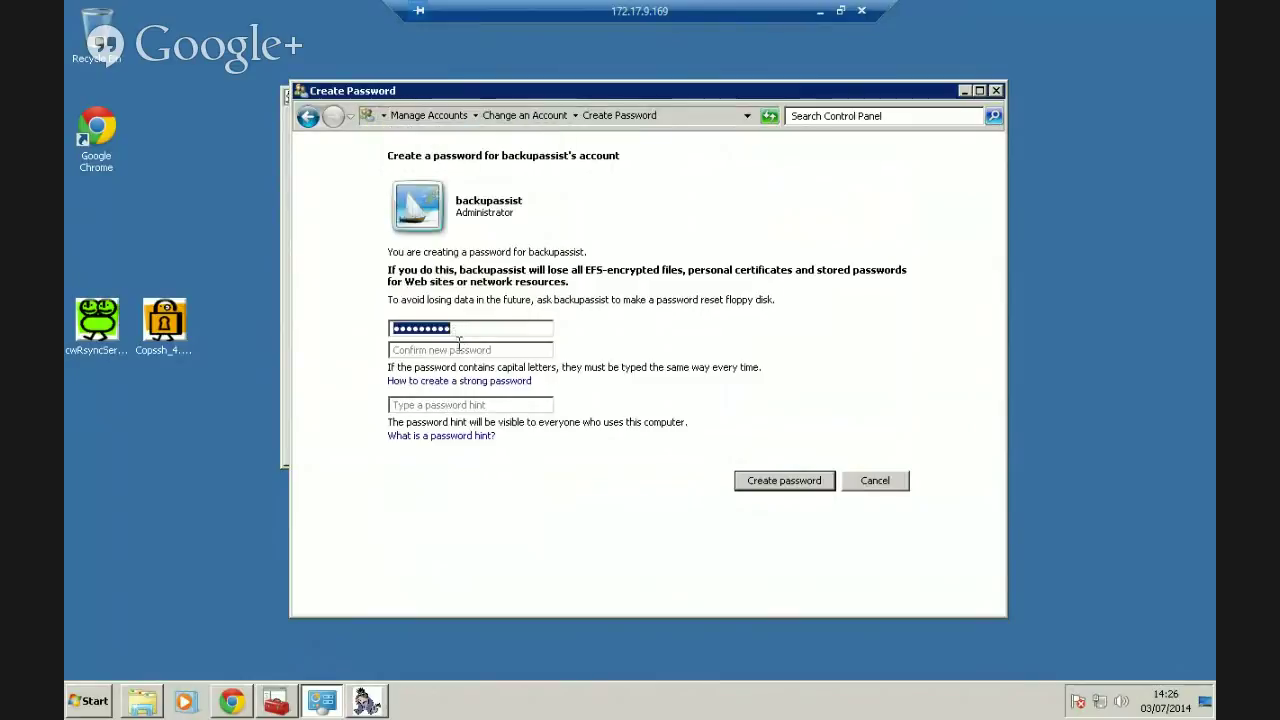
click(459, 344)
text(******)
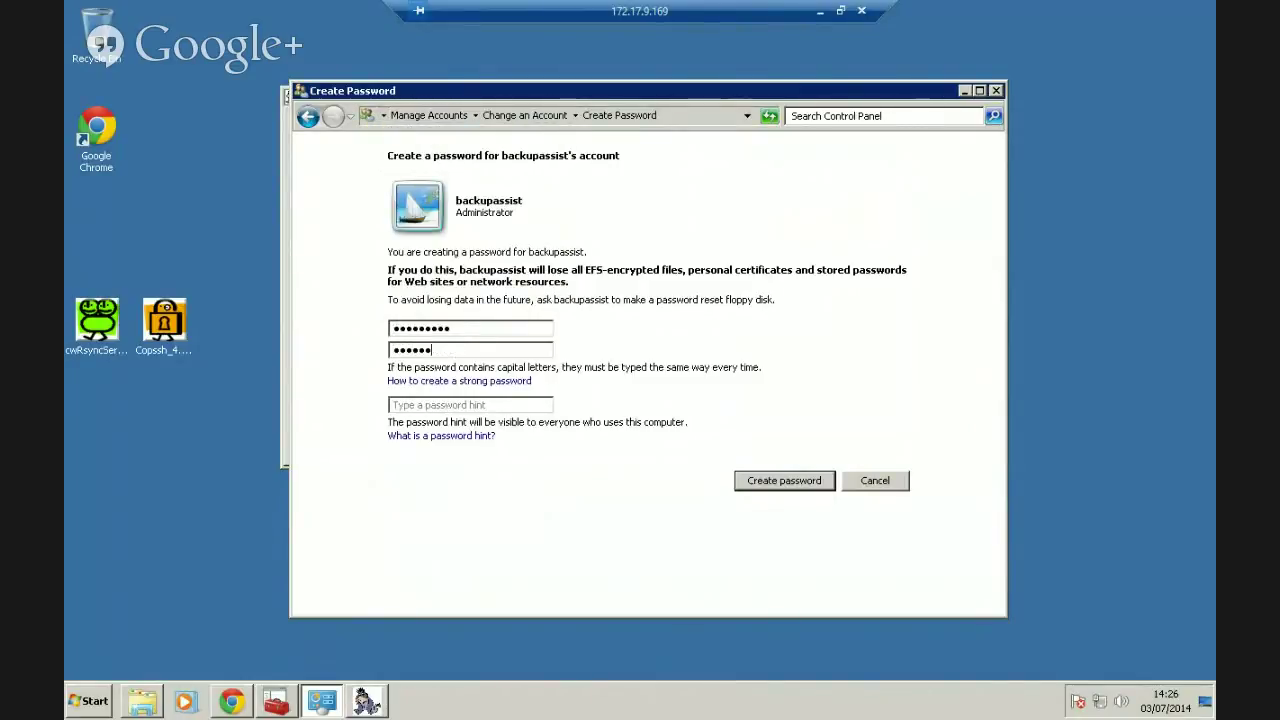
text(***)
click(786, 482)
Return to the 172.17.9.166 remote session and submit the backupassist account password to complete the server registration.
click(818, 11)
key(alt+Tab)
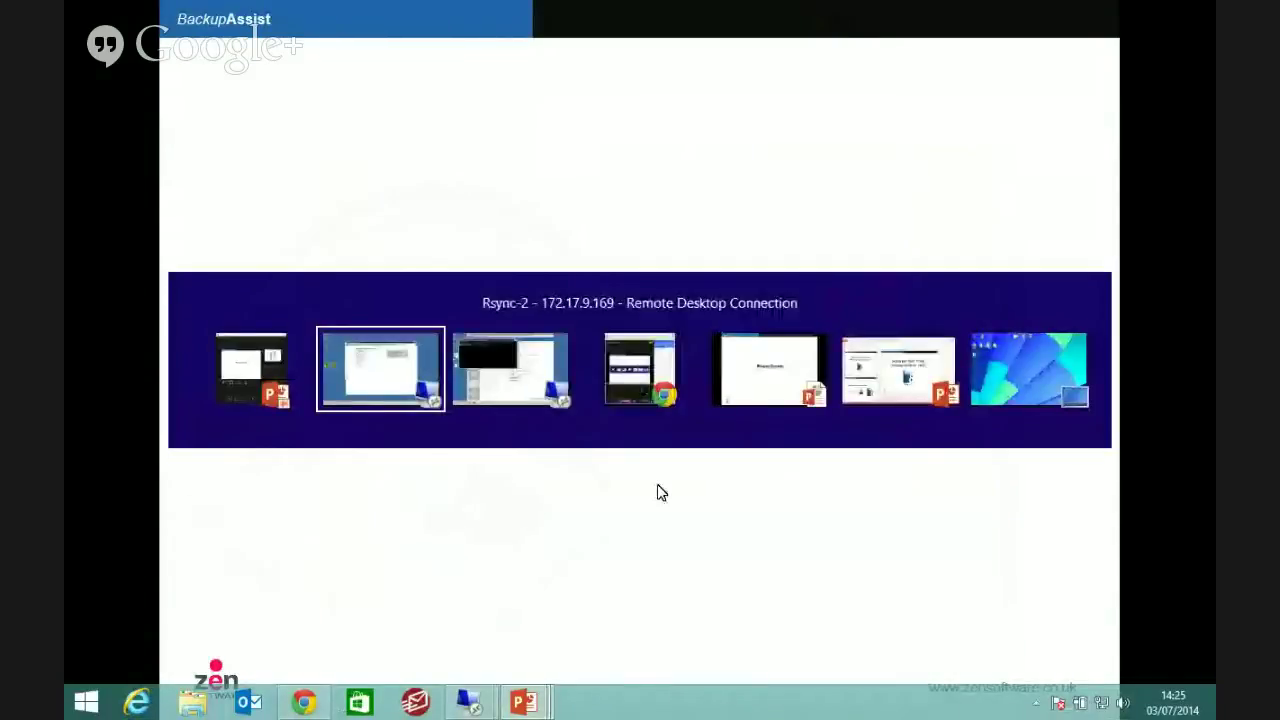
key(Tab)
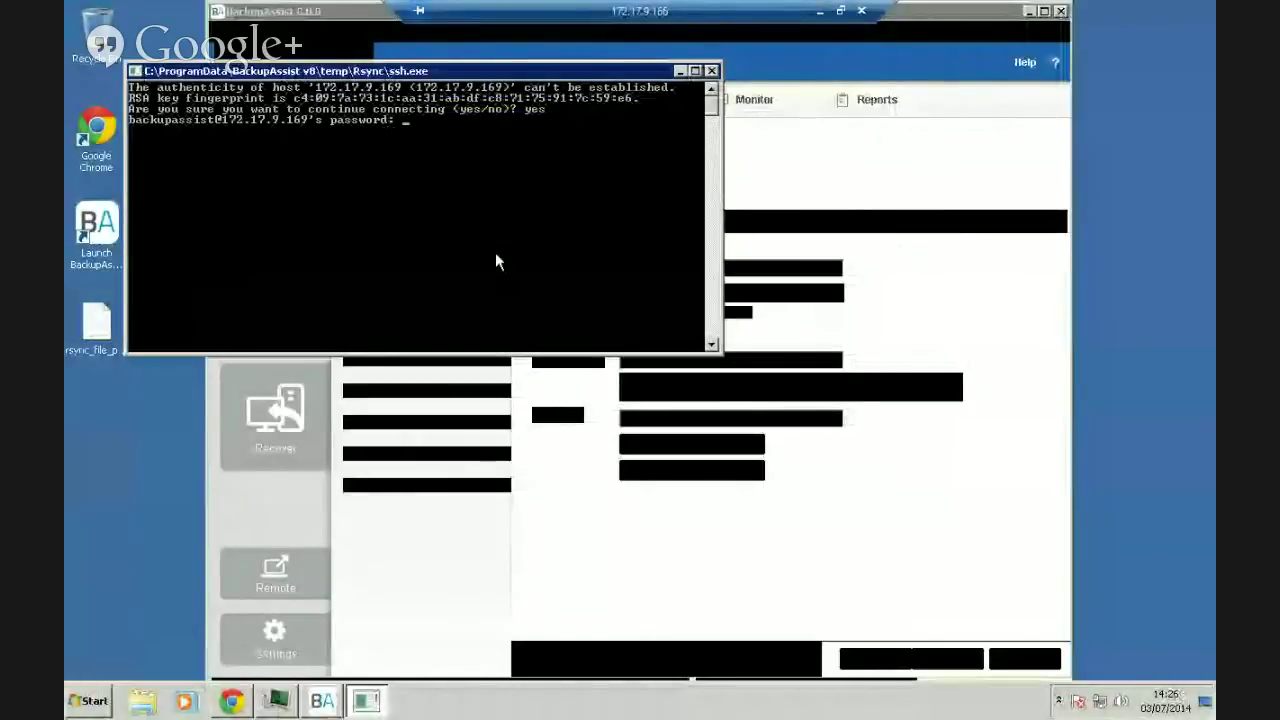
key(Return)
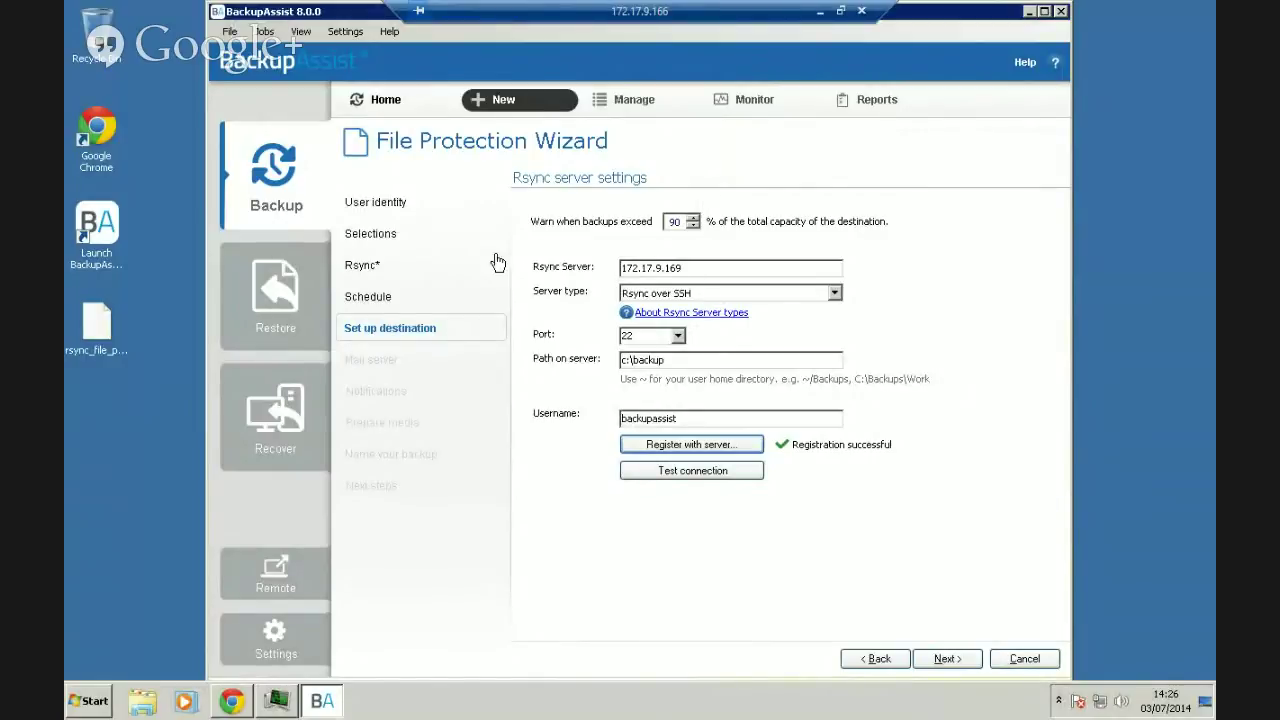
Test the connection to the Rsync server and accept the destination settings.
click(660, 474)
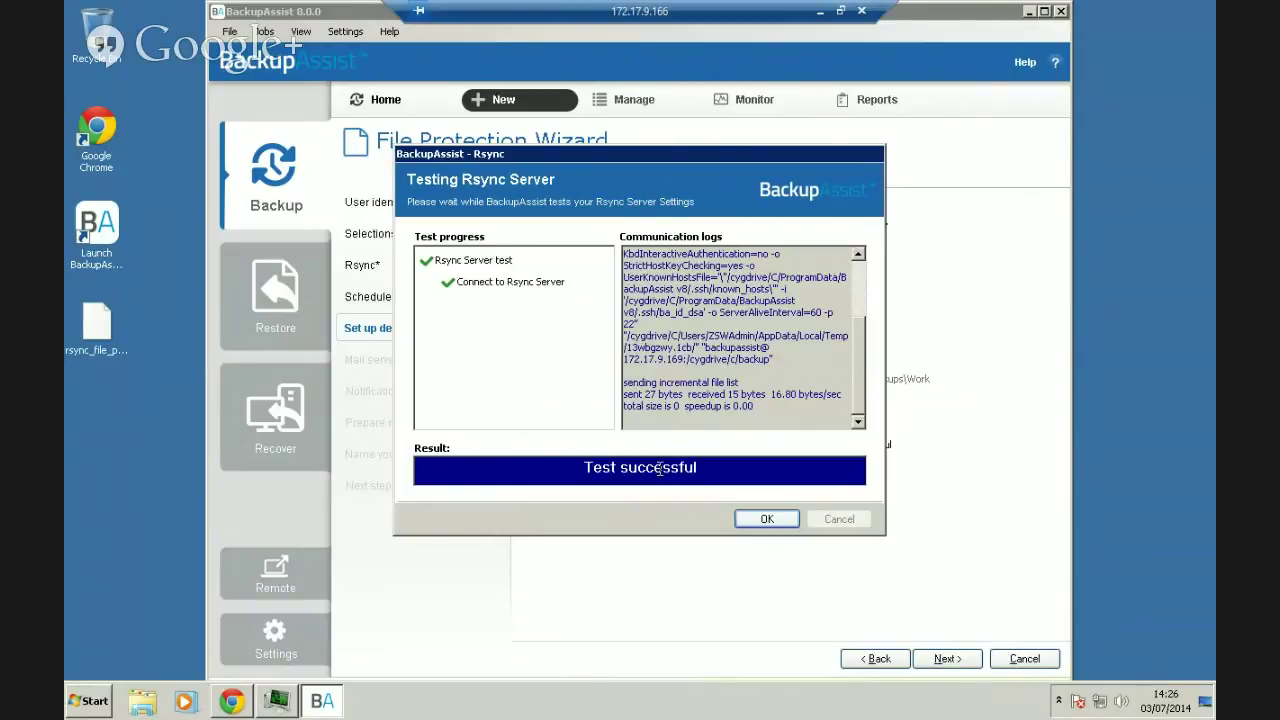
click(767, 519)
click(947, 659)
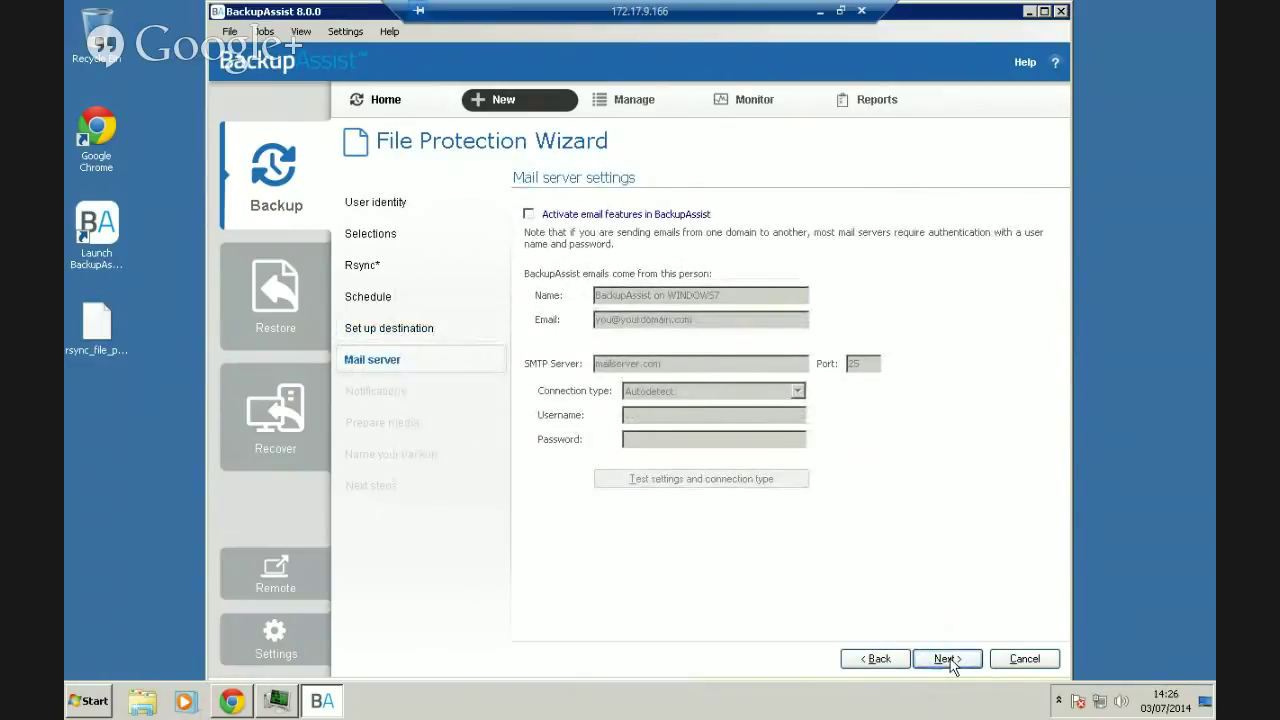
Leave the email features inactive, name the job Rsync connection and finish the wizard.
click(948, 659)
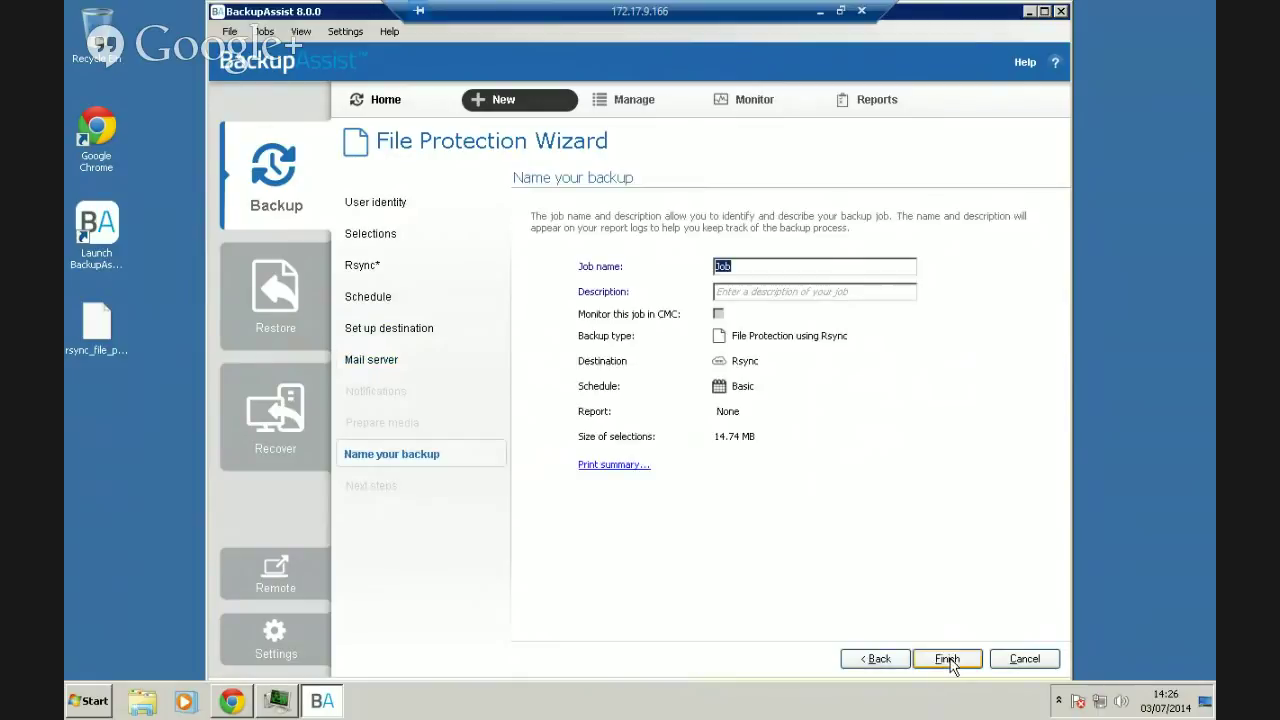
text(Rsync connection)
click(953, 660)
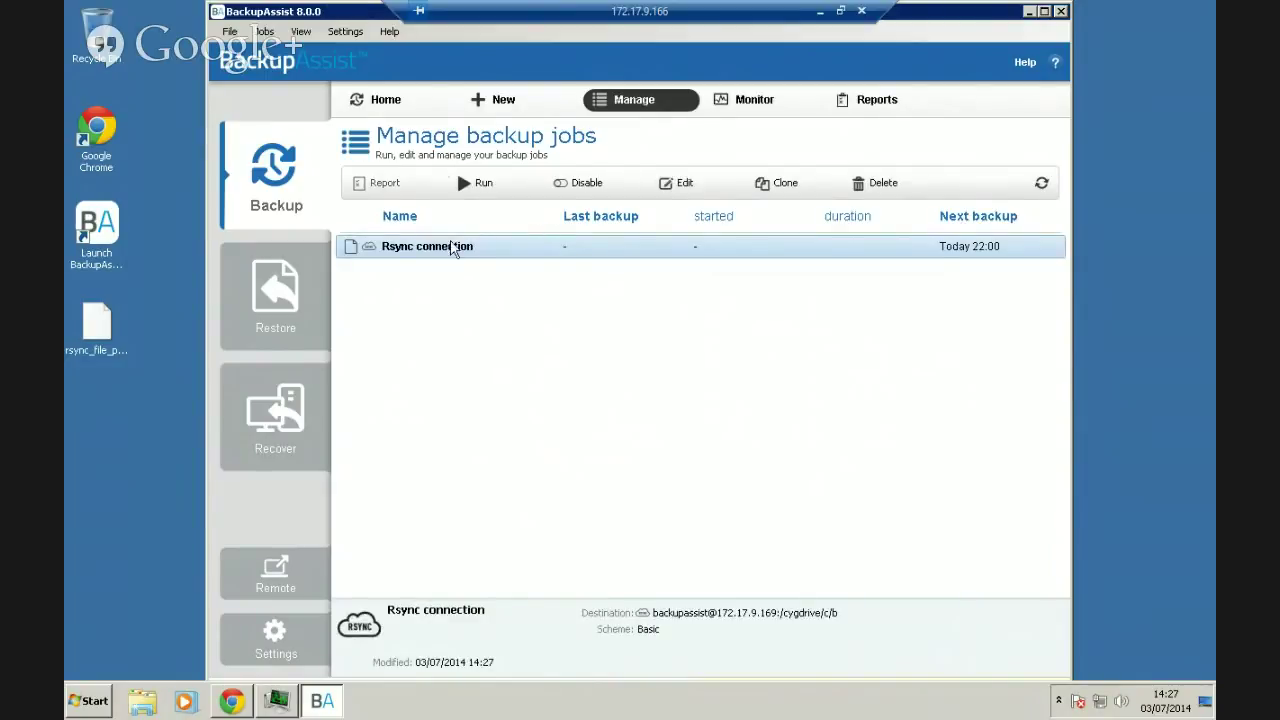
Run the Rsync connection job immediately as the future backup of Monday 7 July 2014.
click(481, 186)
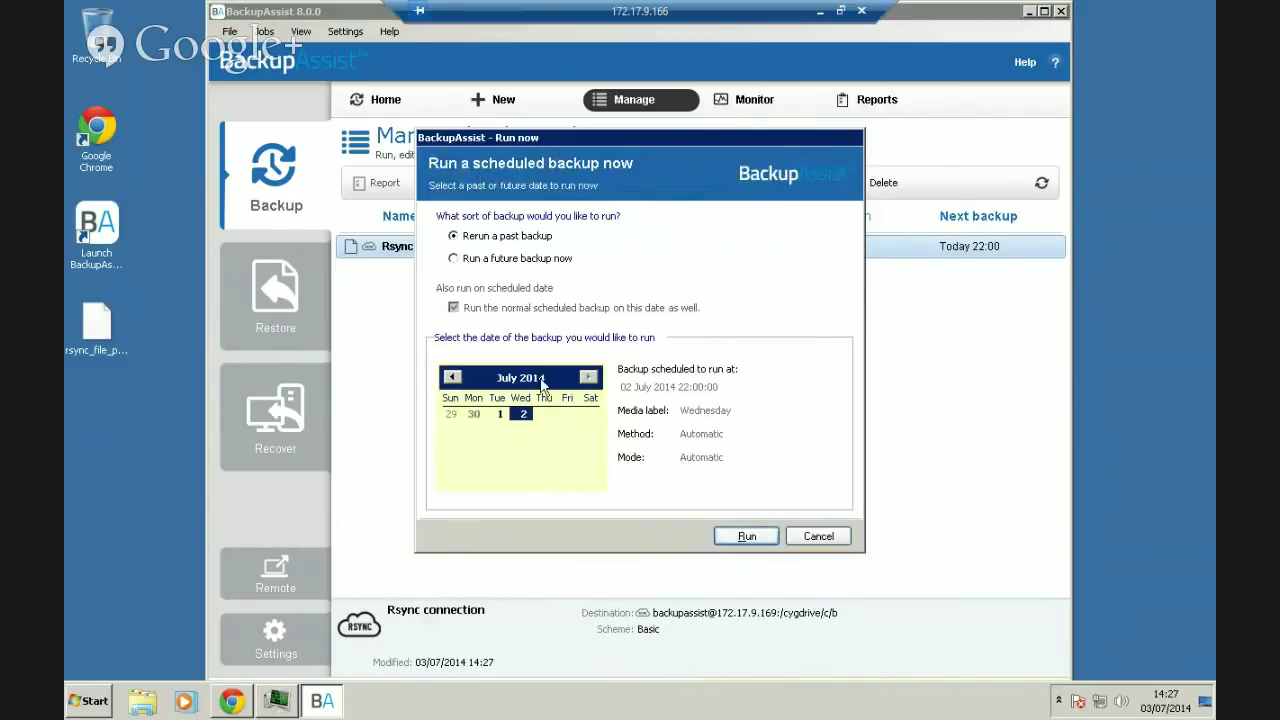
click(484, 262)
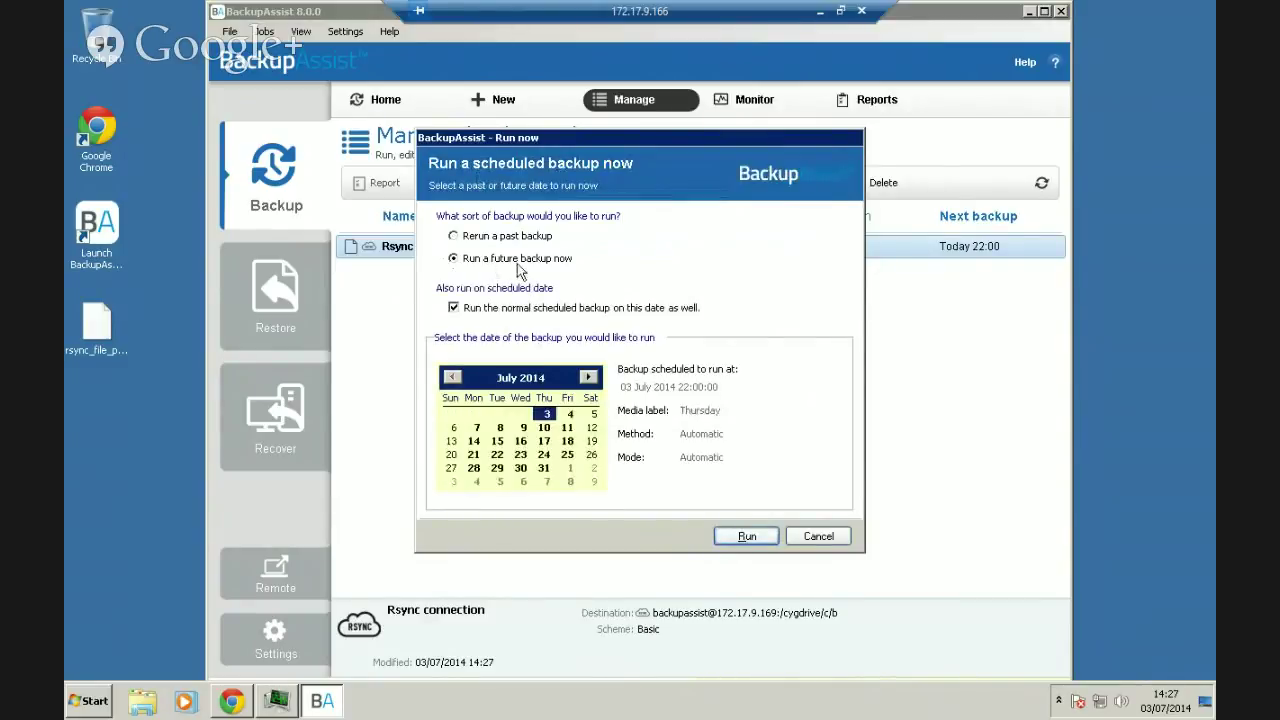
click(477, 428)
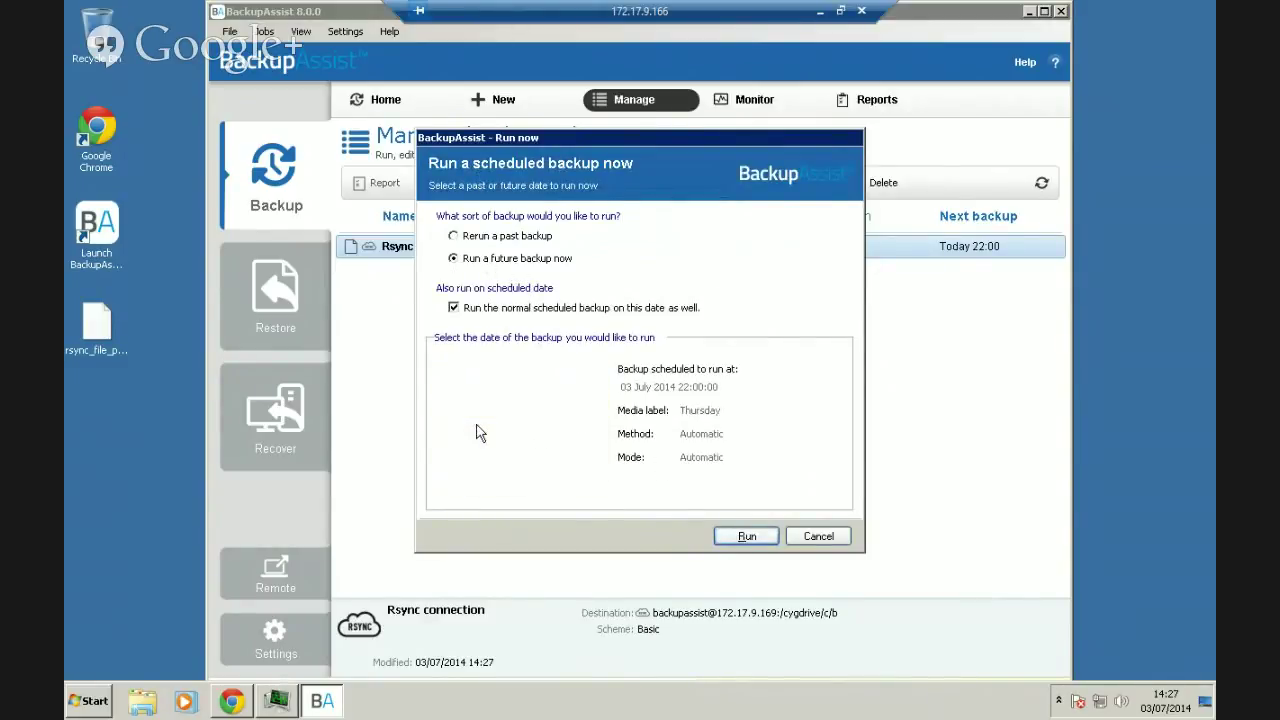
click(760, 537)
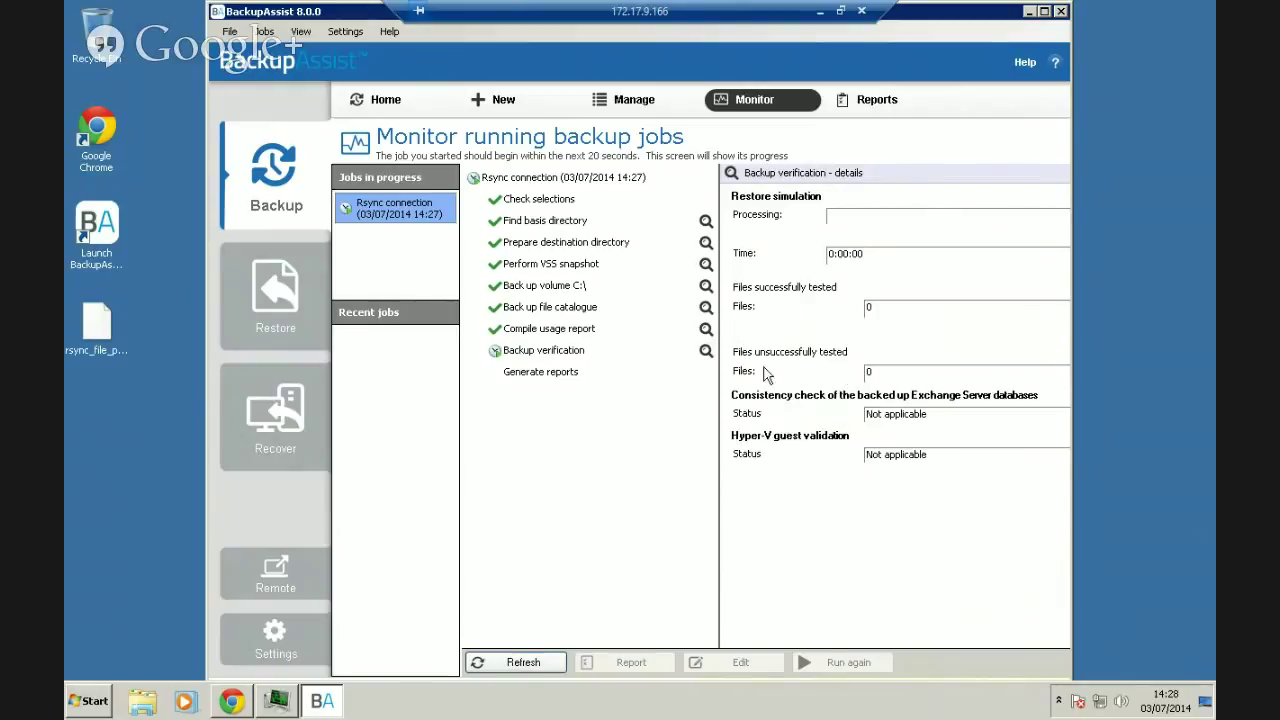
Run the Rsync connection job again as the future backup of Tuesday 8 July 2014 and monitor its progress.
click(628, 100)
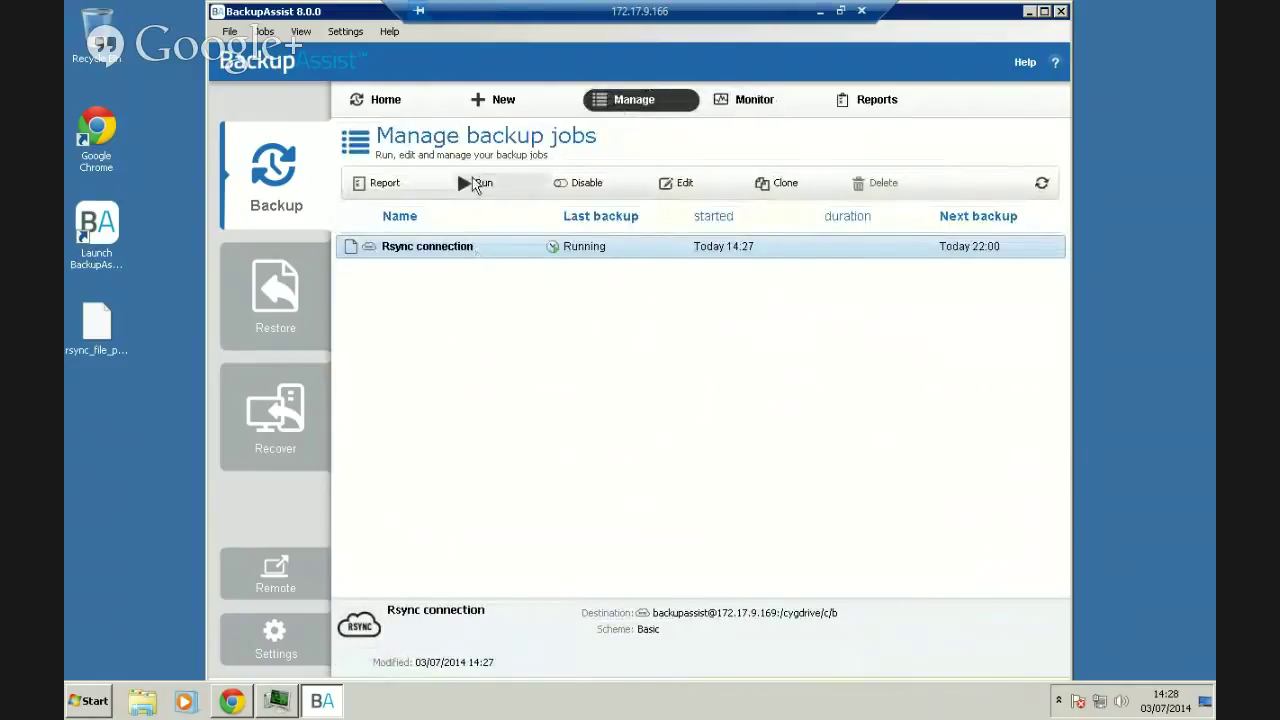
click(476, 183)
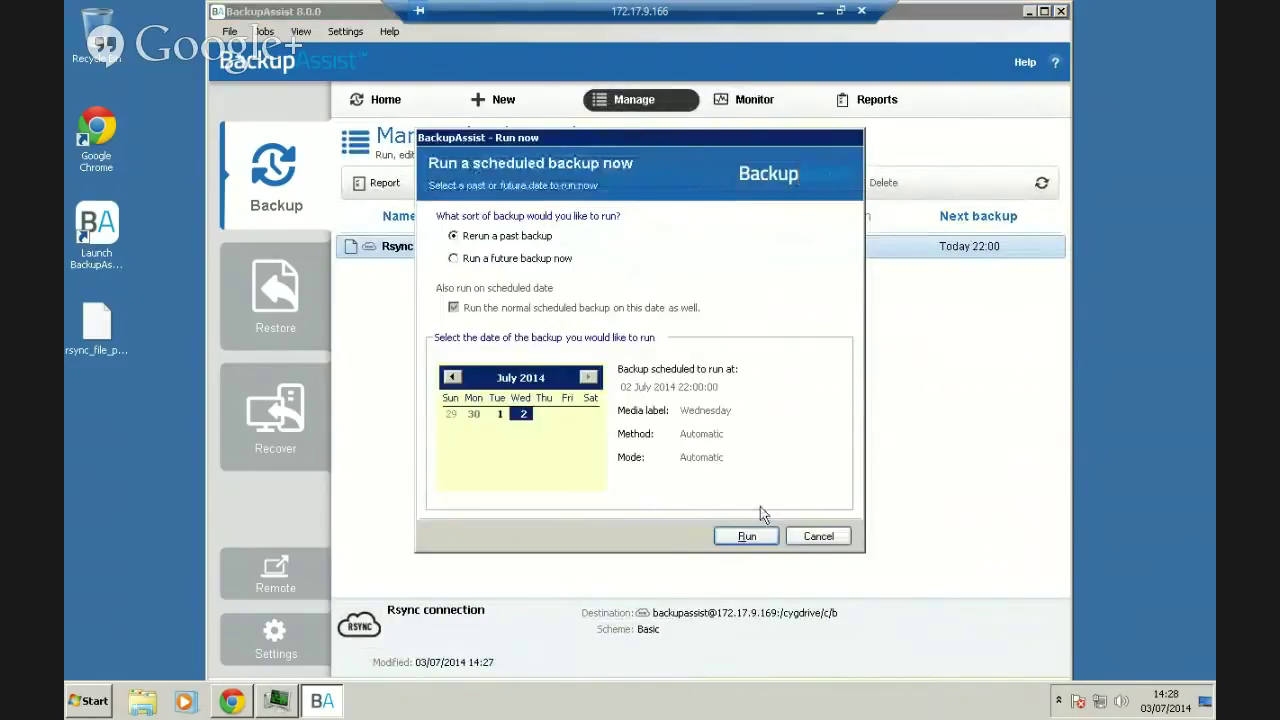
click(455, 259)
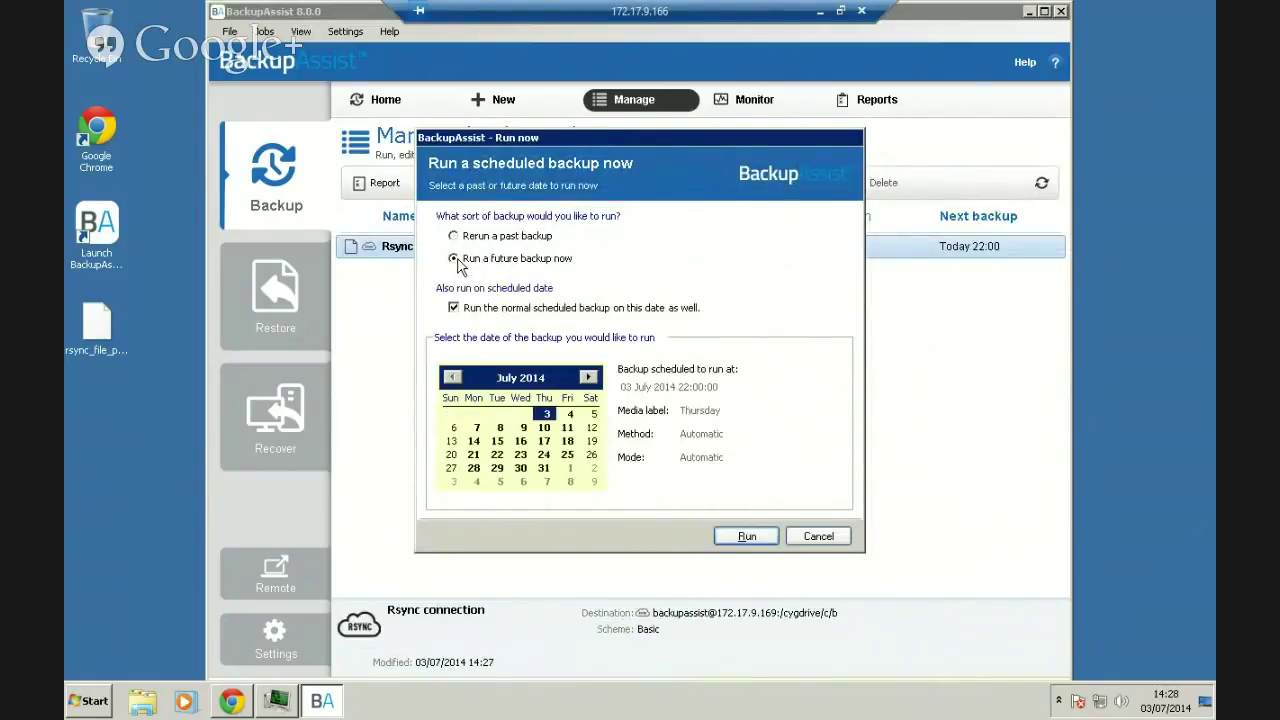
click(498, 428)
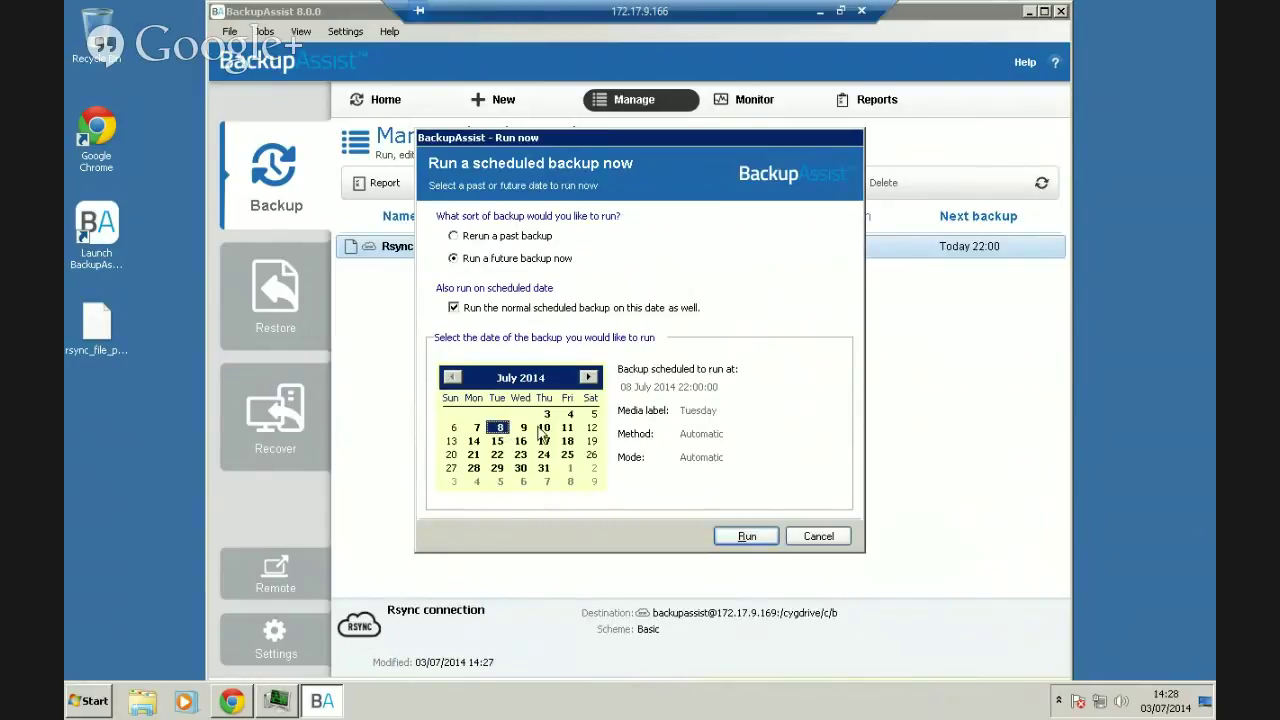
click(750, 542)
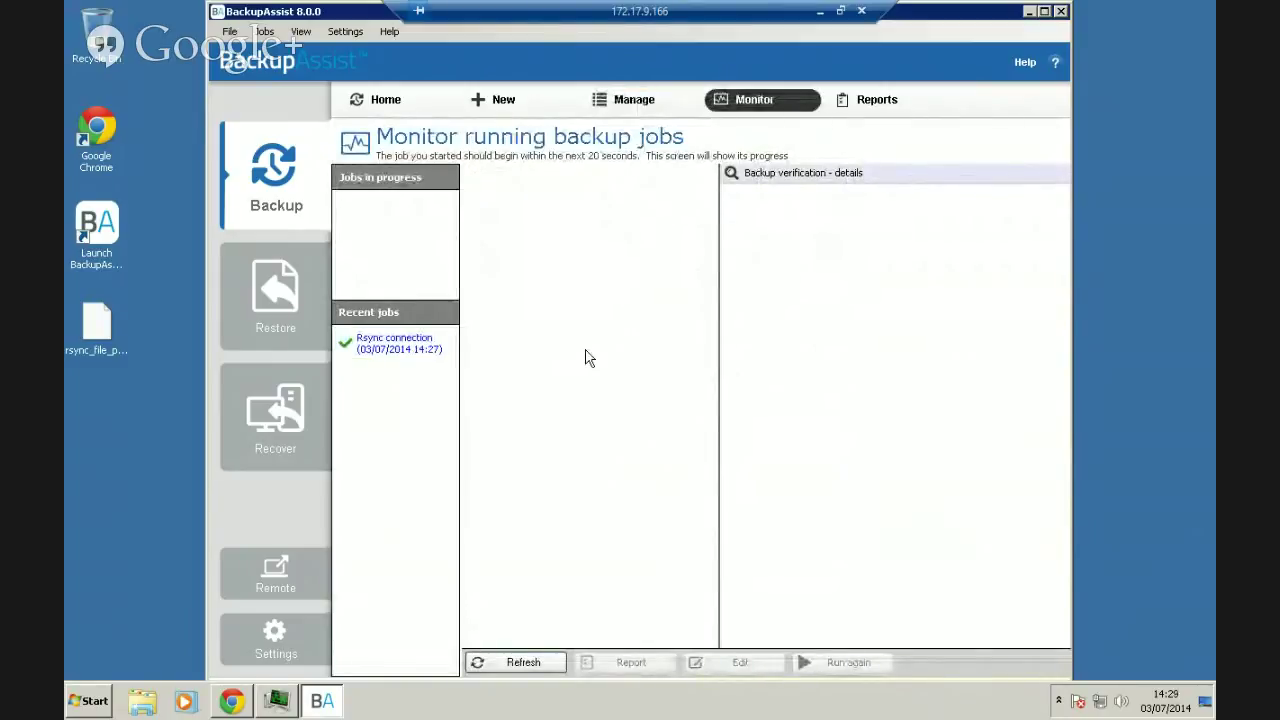
click(396, 208)
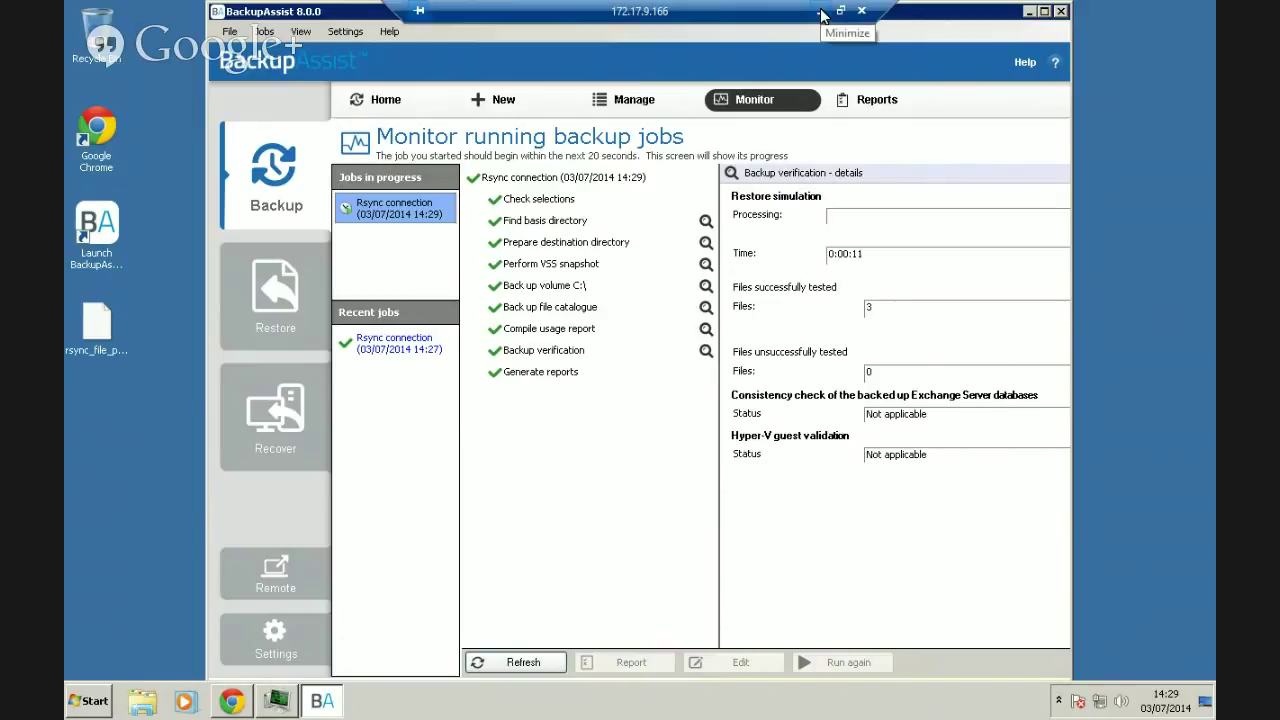
Switch to the 172.17.9.169 remote session and examine the contents of the backup folder on C:.
click(820, 14)
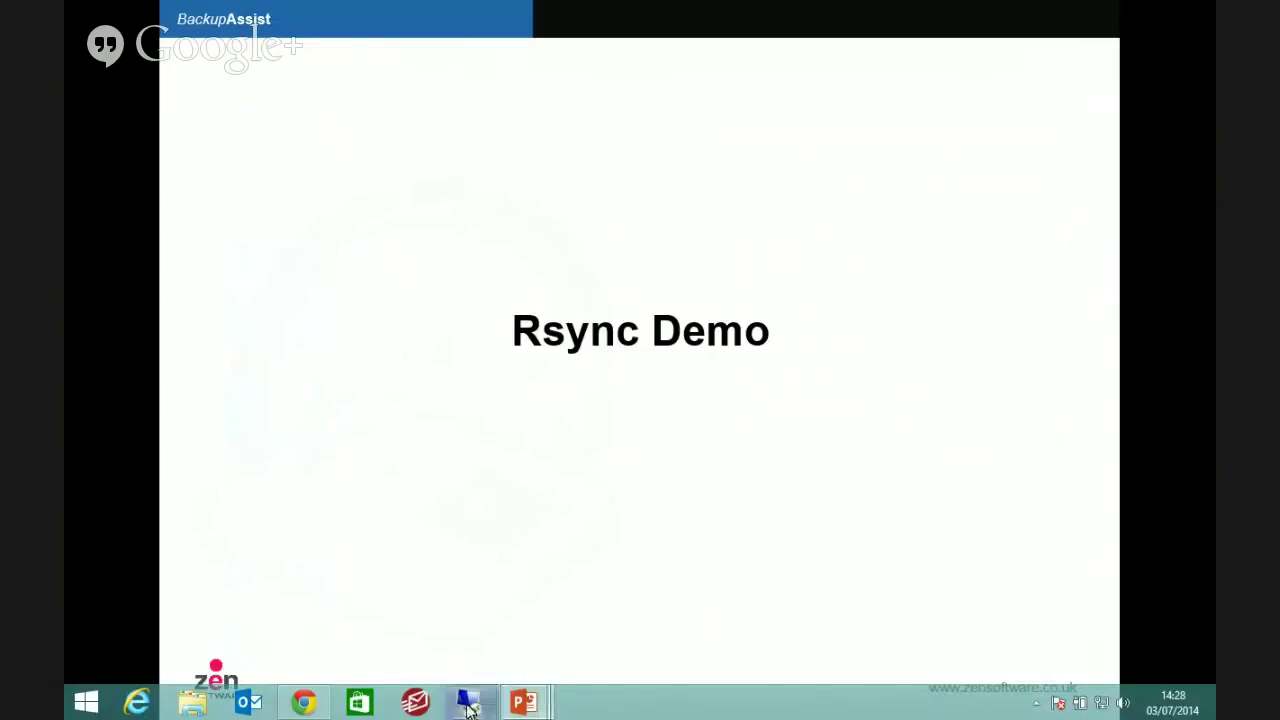
mouse_move(473, 703)
click(525, 610)
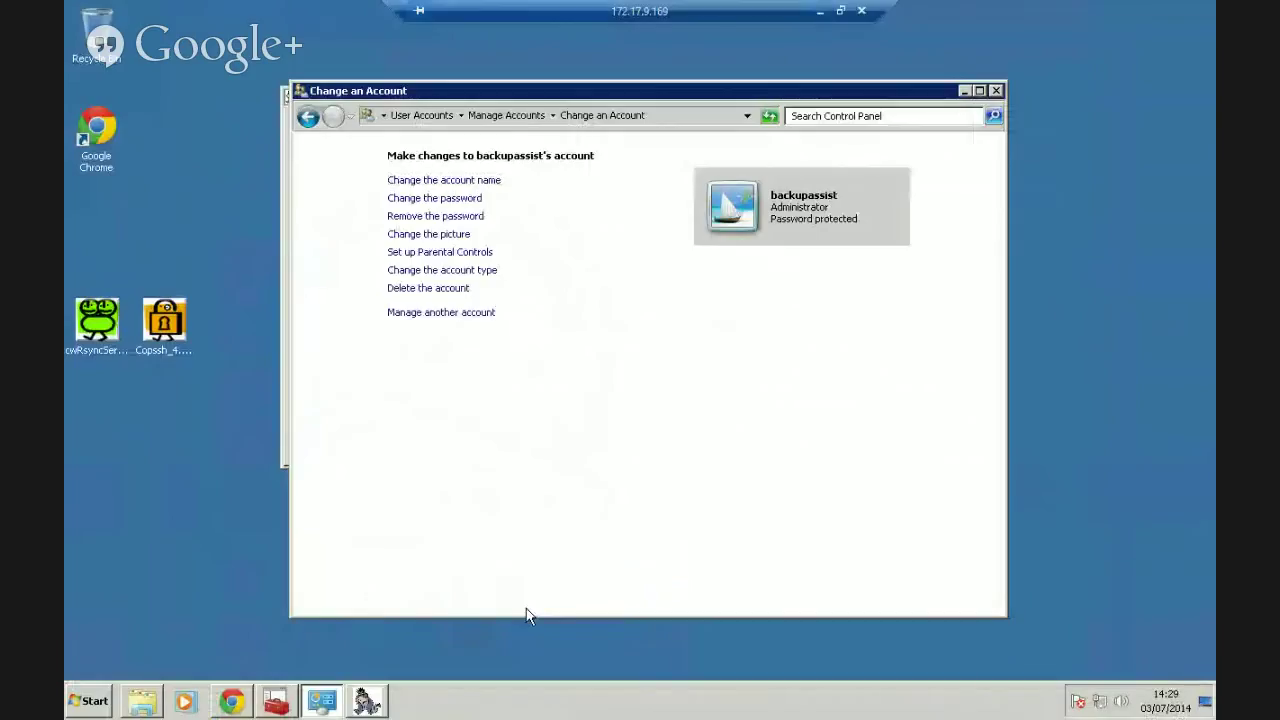
click(964, 91)
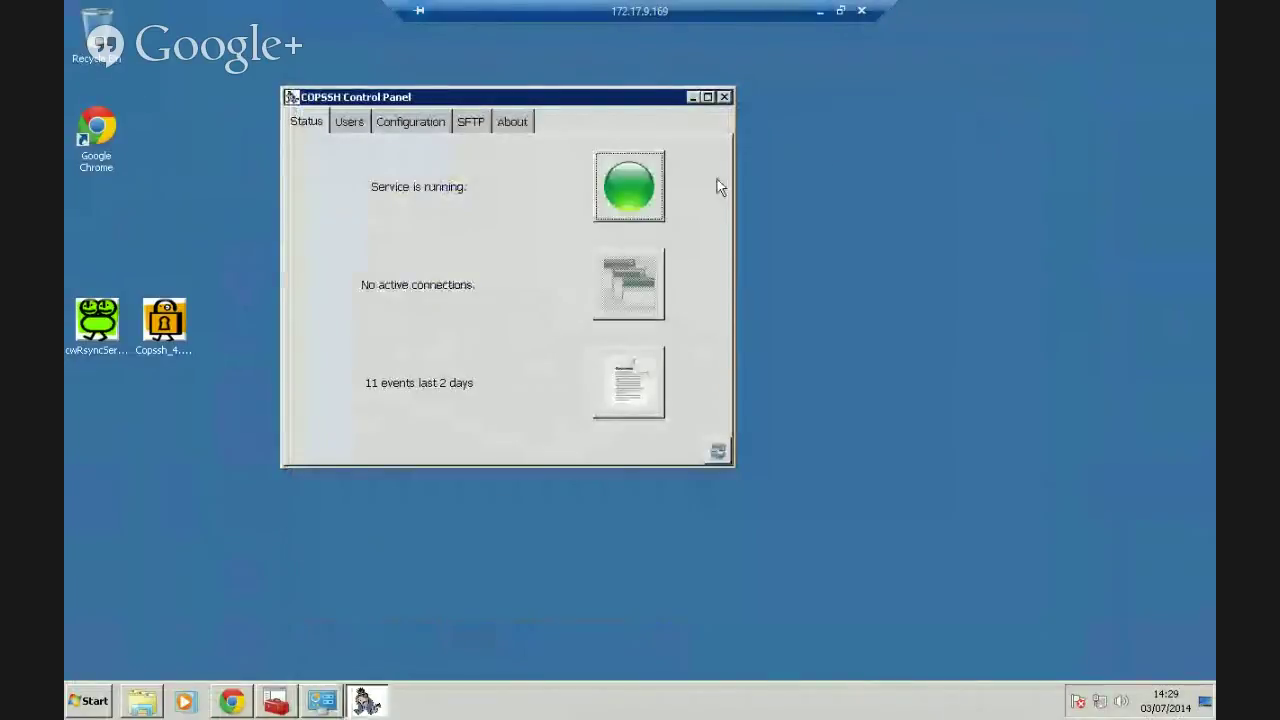
click(142, 701)
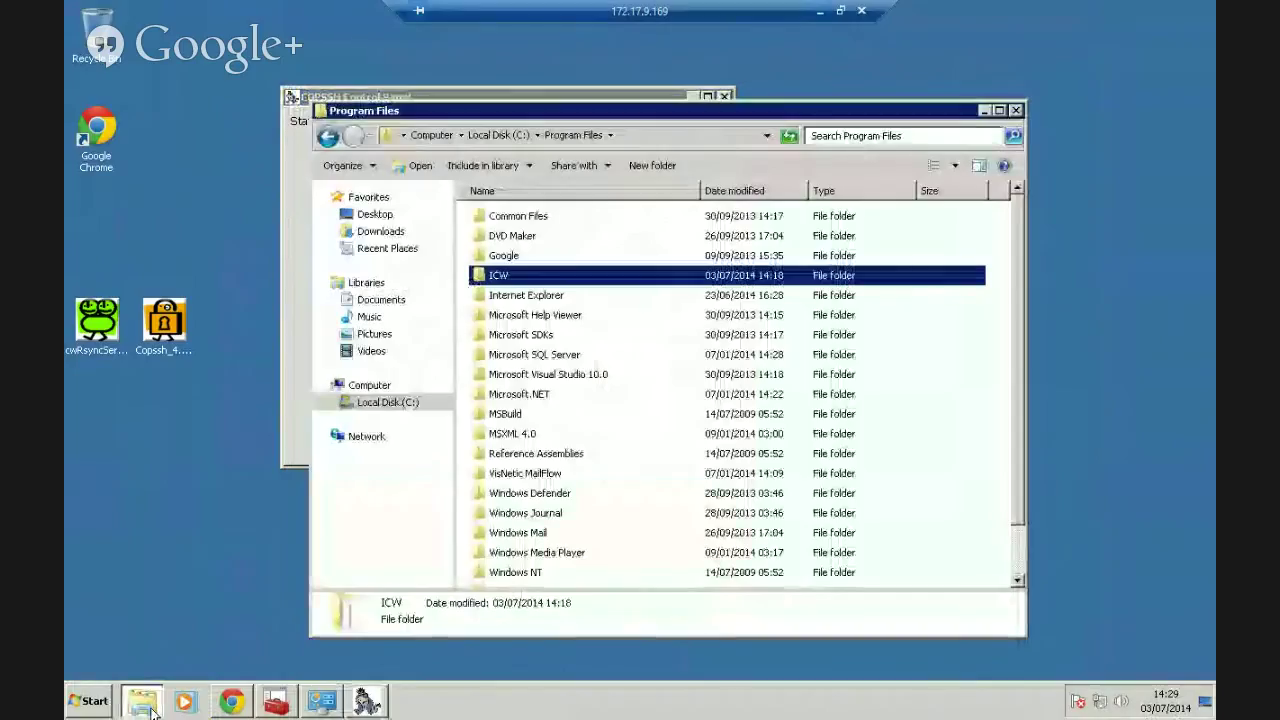
click(405, 403)
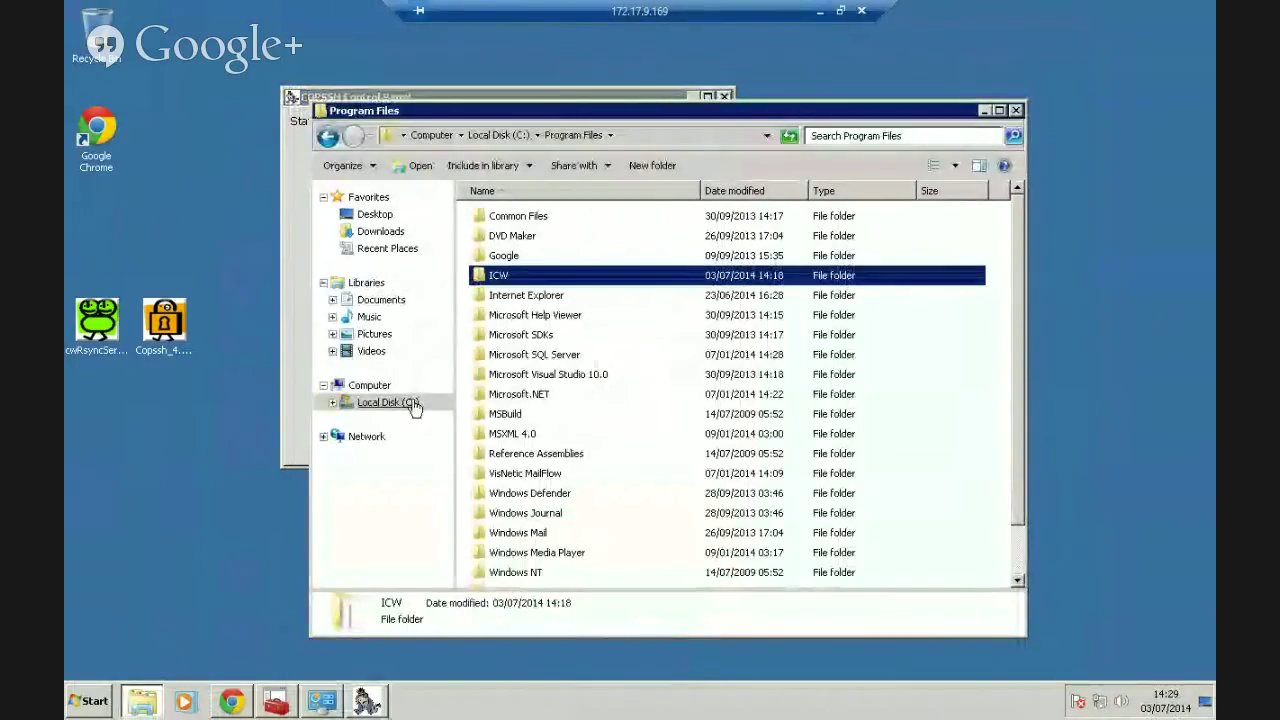
double_click(515, 218)
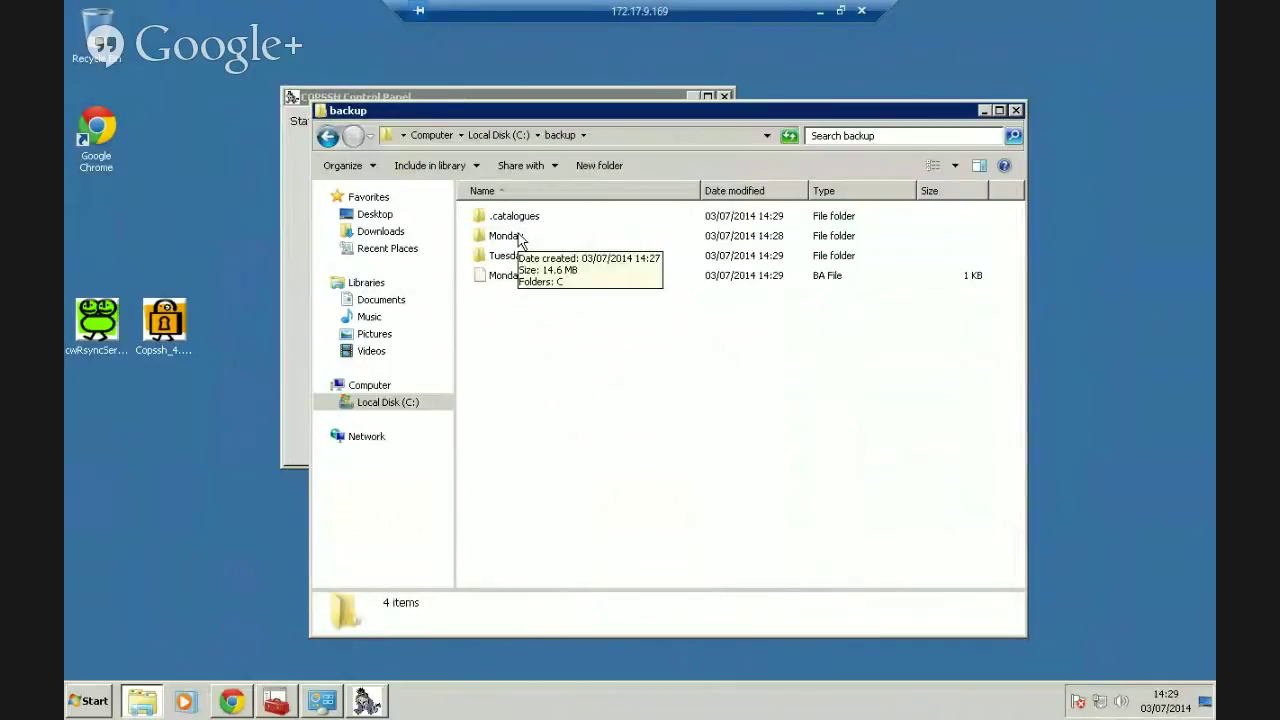
Inspect the details of the .catalogues, Monday and Tuesday folders in the backup folder.
click(505, 218)
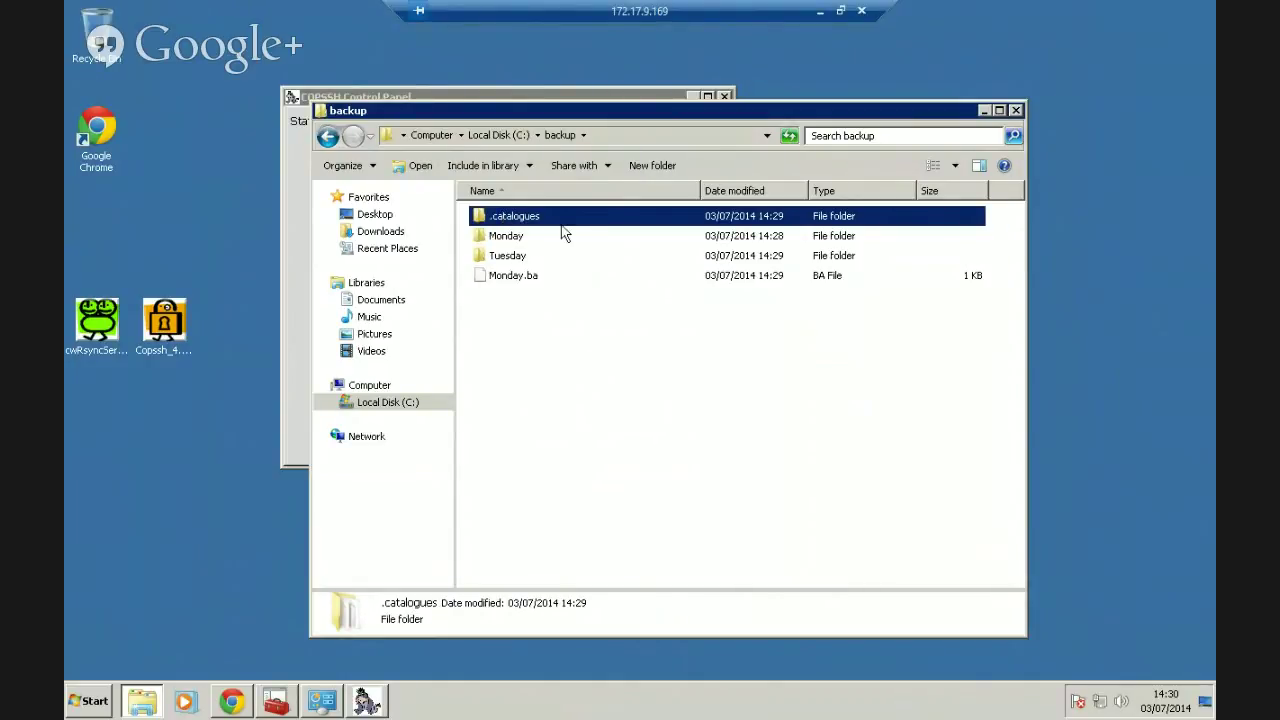
mouse_move(521, 228)
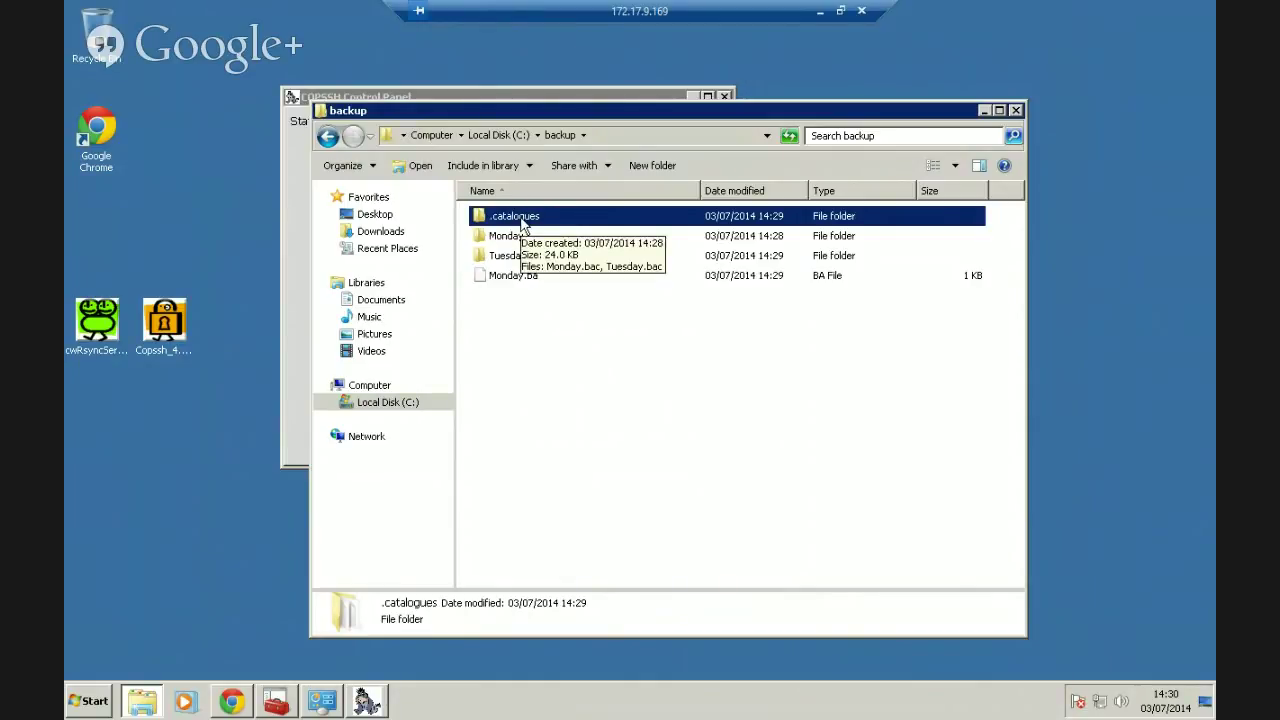
click(504, 239)
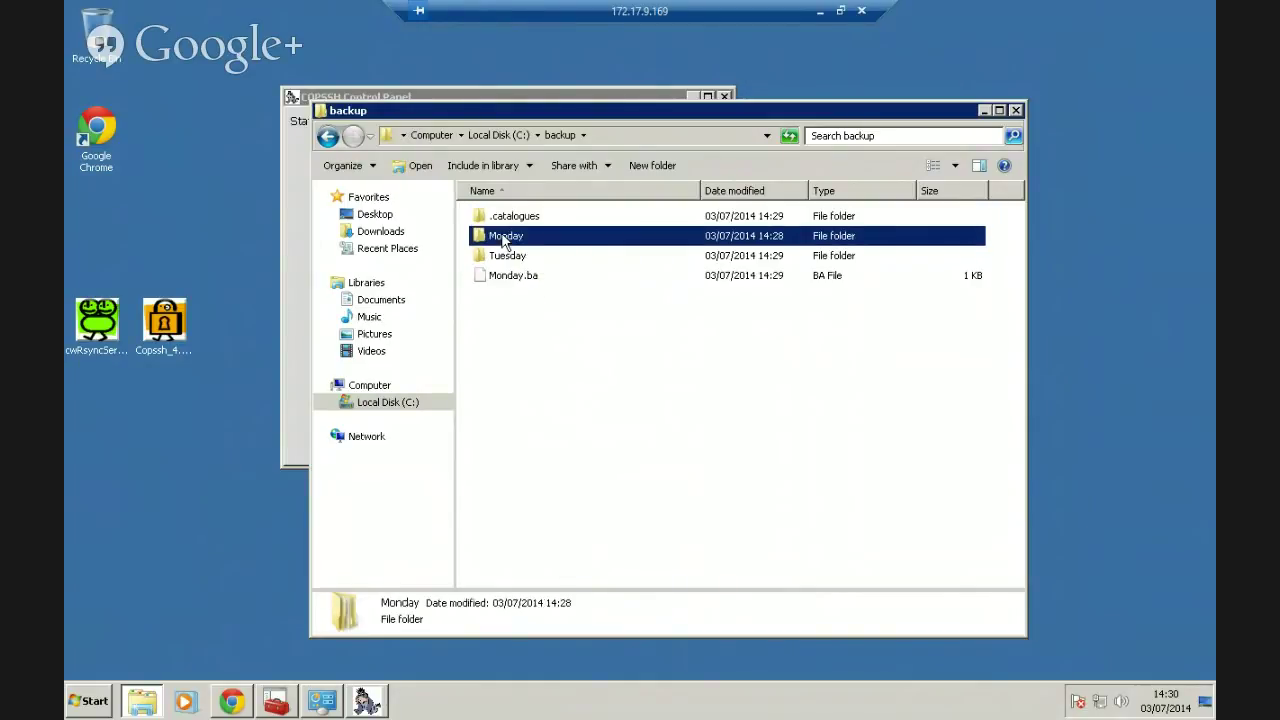
click(505, 260)
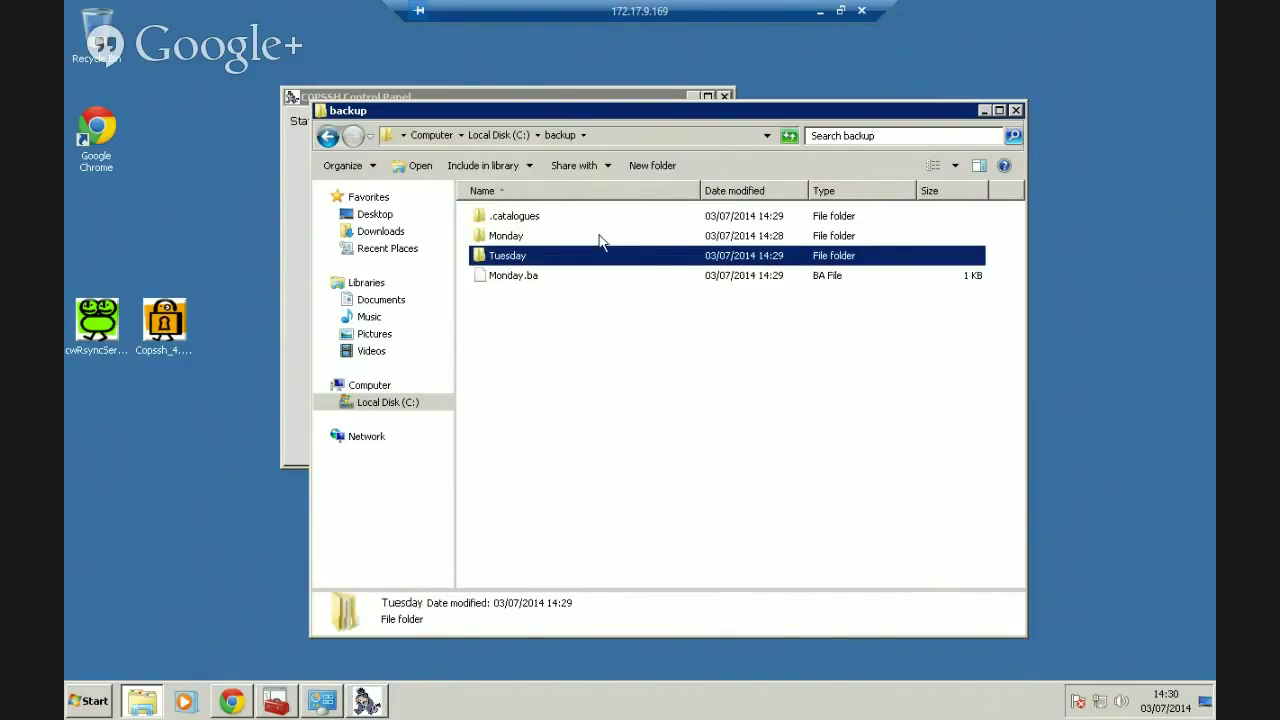
Open the Monday backup down to C\Data-to-backup to check the backed-up folders.
click(507, 238)
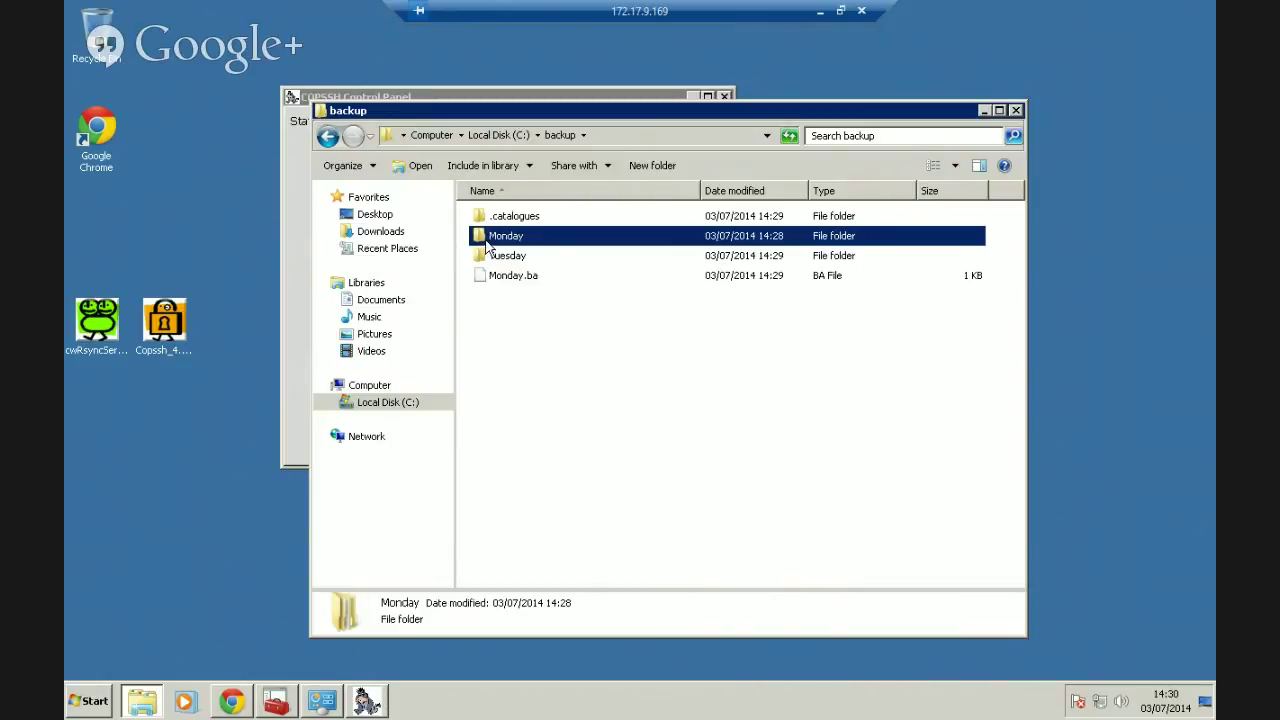
mouse_move(487, 243)
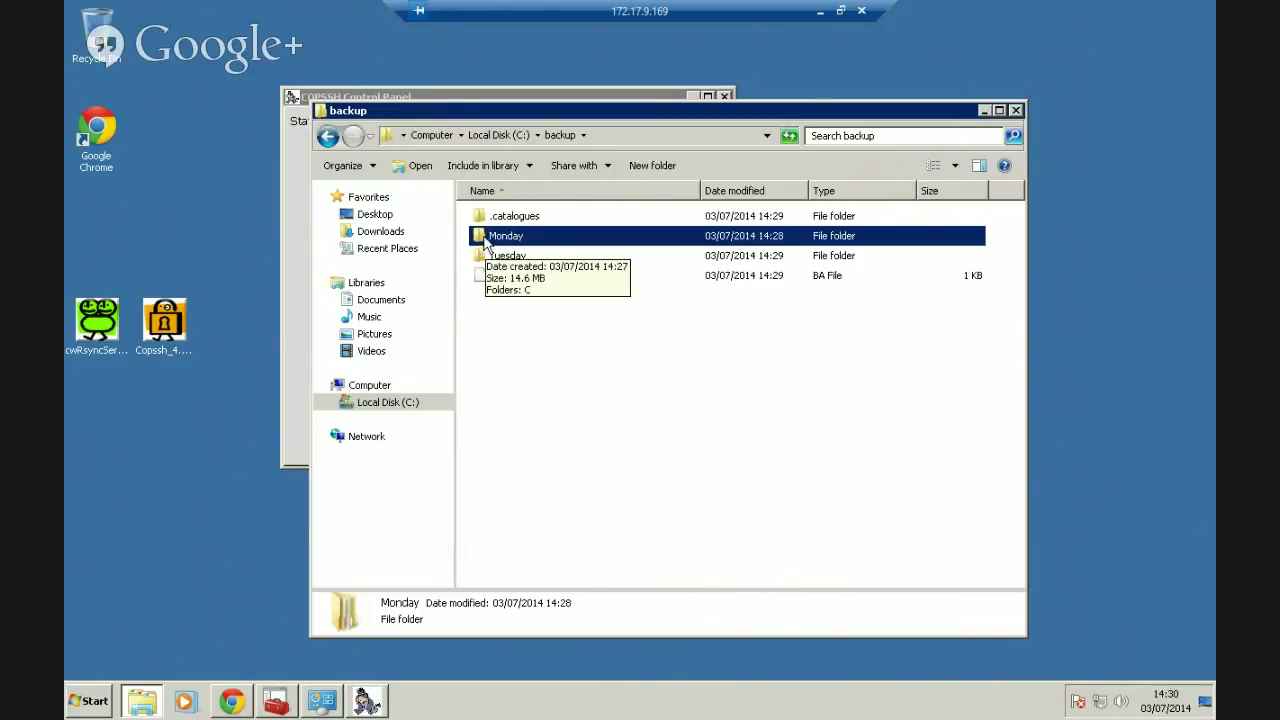
double_click(488, 237)
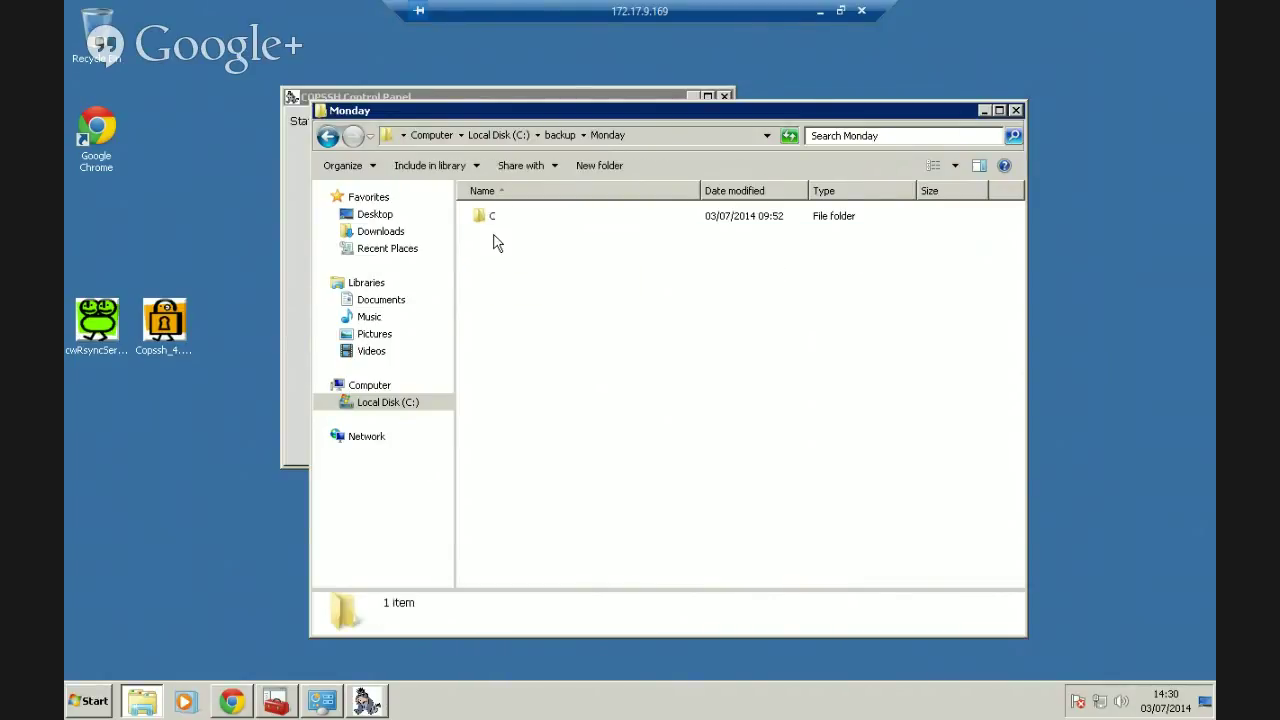
double_click(489, 220)
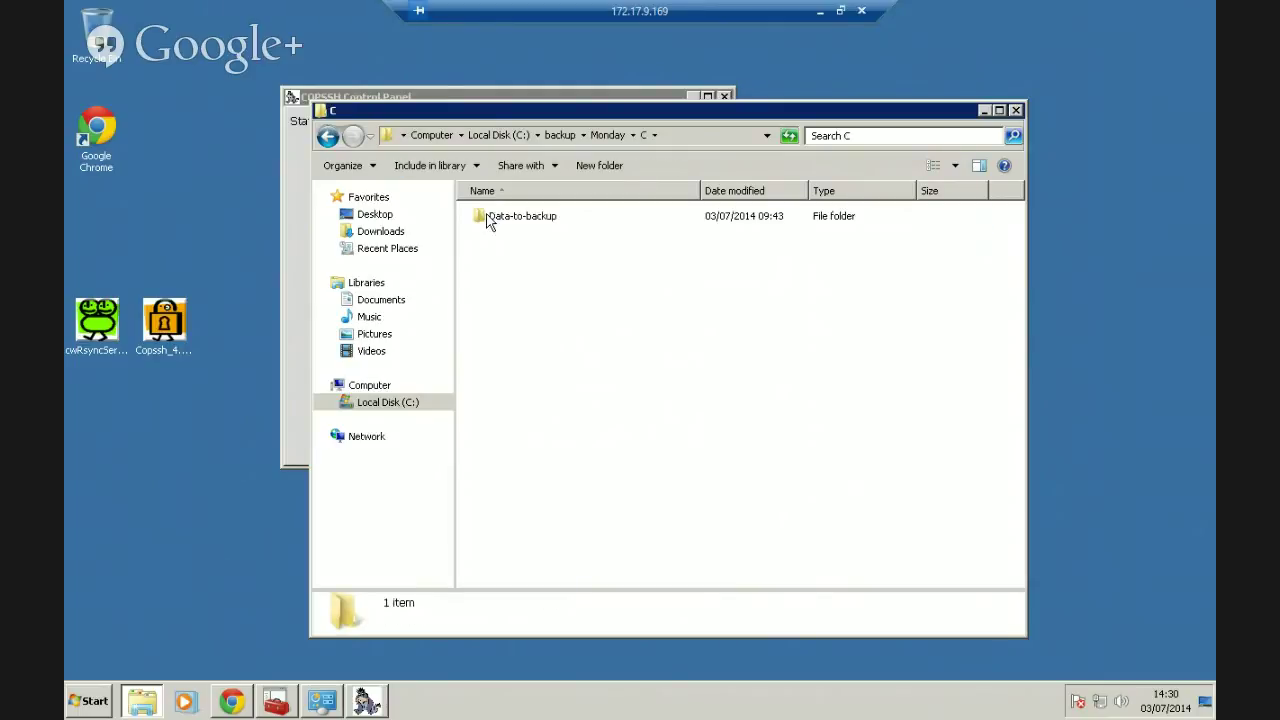
double_click(489, 220)
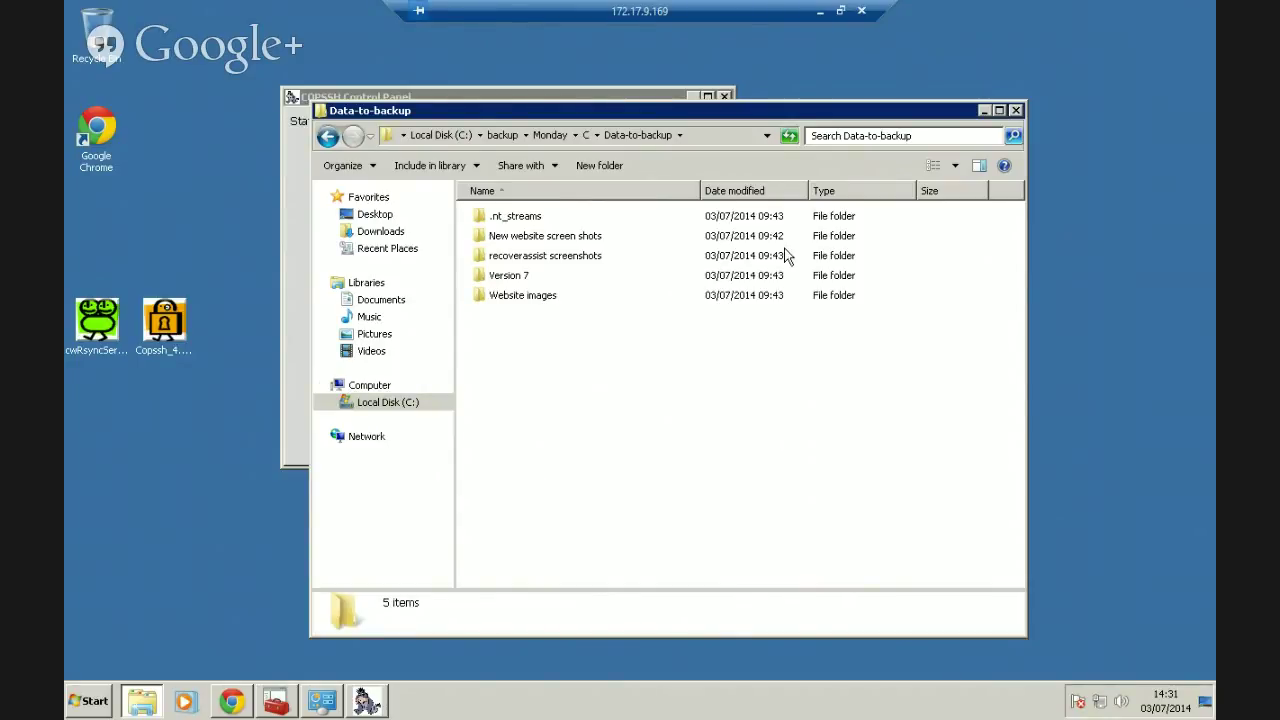
Minimize the 172.17.9.169 remote session and advance the PowerPoint slideshow from Rsync Demo to the Q&A slide.
click(820, 16)
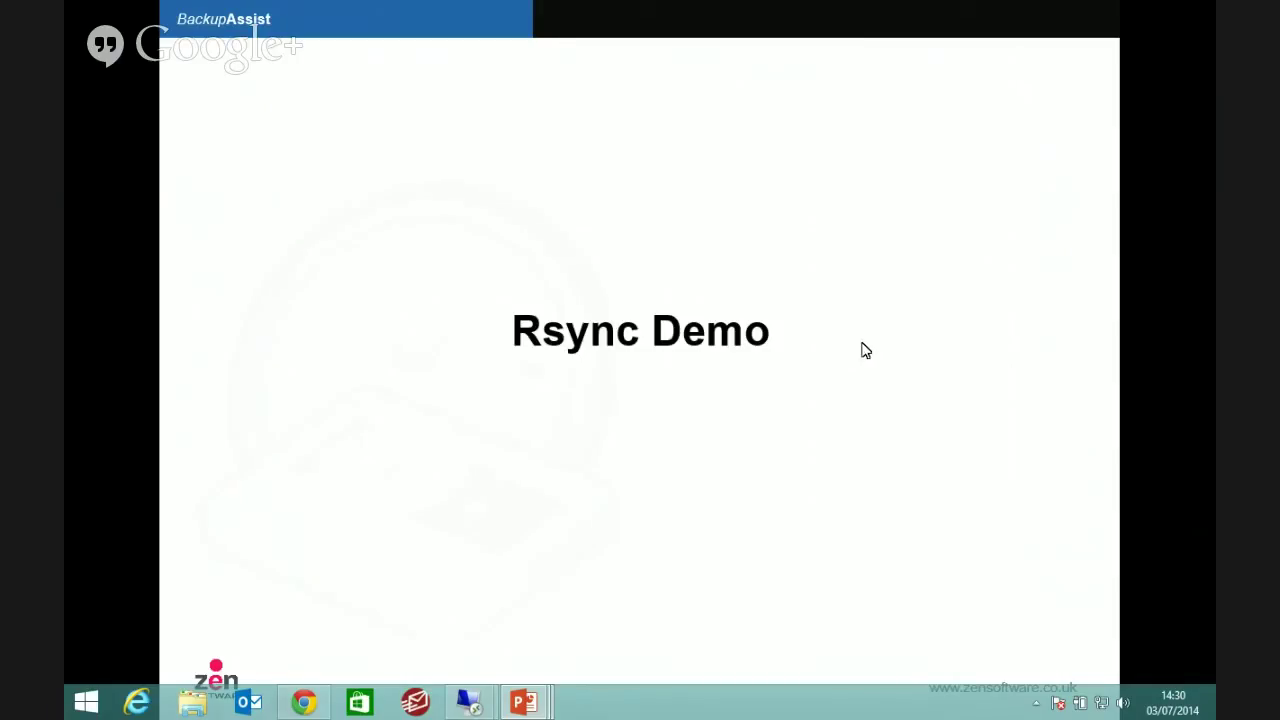
key(Right)
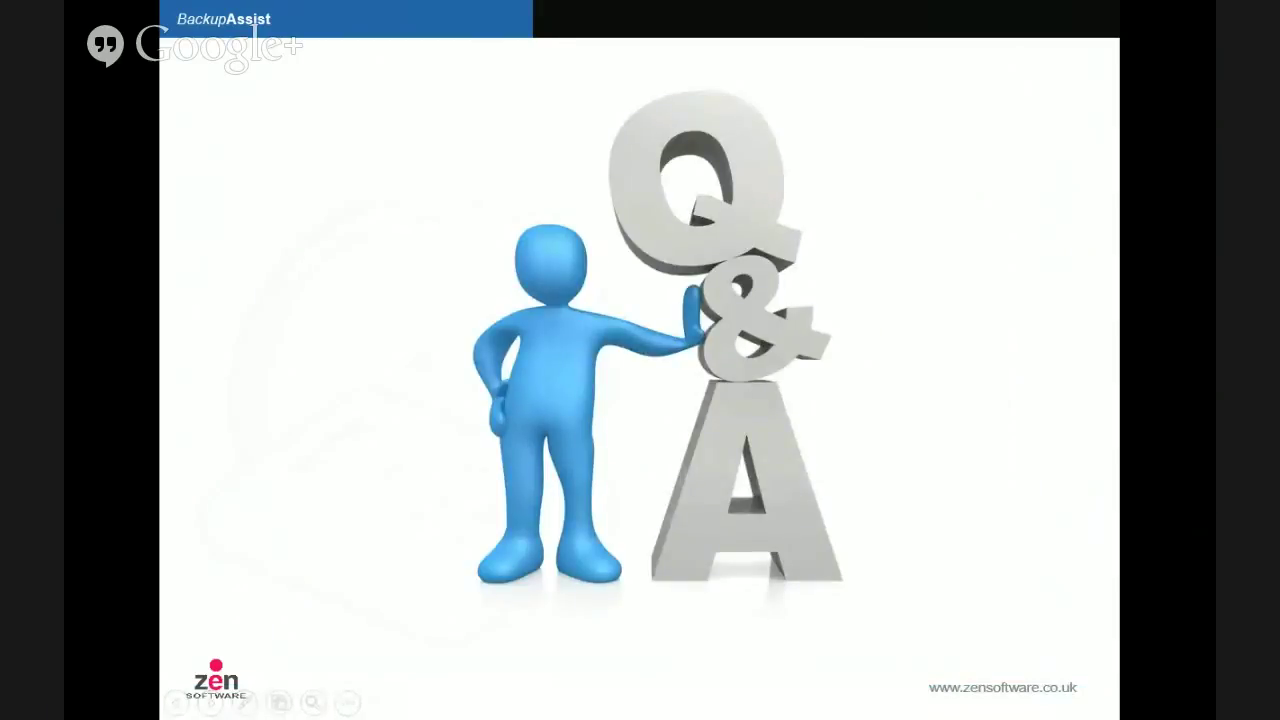